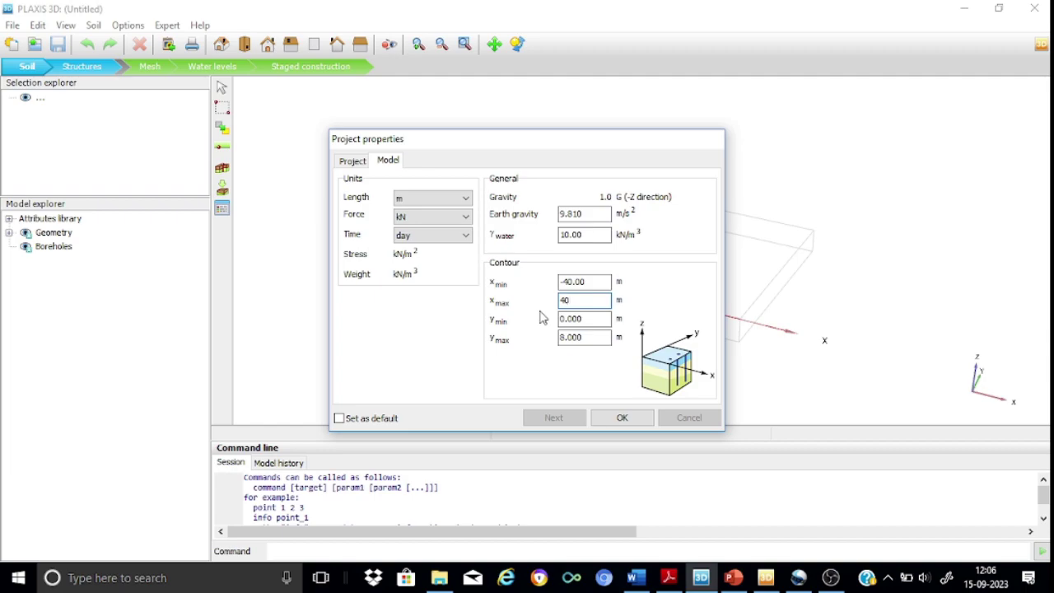
Set the model contour's y range from -20 m to 20 m and confirm the project properties
left_click(590, 321)
type("-20")
left_click(592, 338)
type("20")
left_click(623, 418)
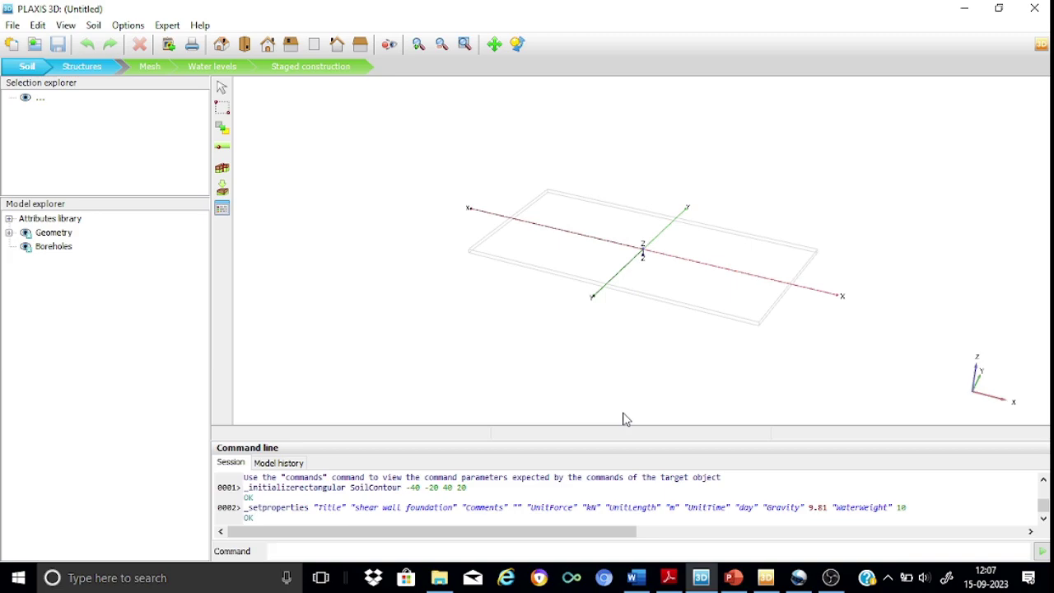
Create a borehole at the model origin (0, 0)
left_click(417, 46)
left_click_drag(576, 216, 690, 298)
left_click(222, 169)
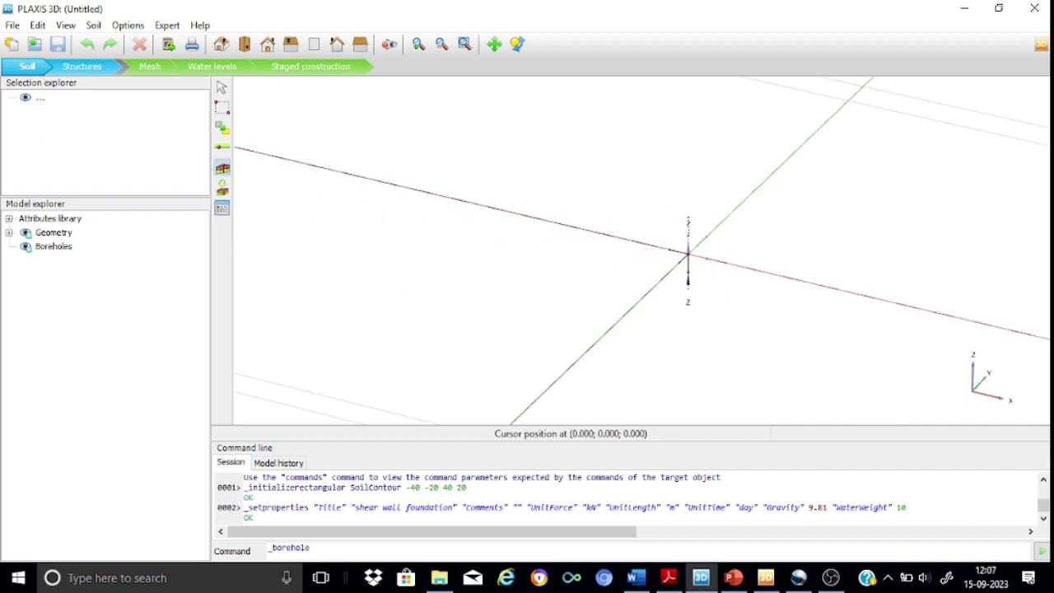
left_click(688, 254)
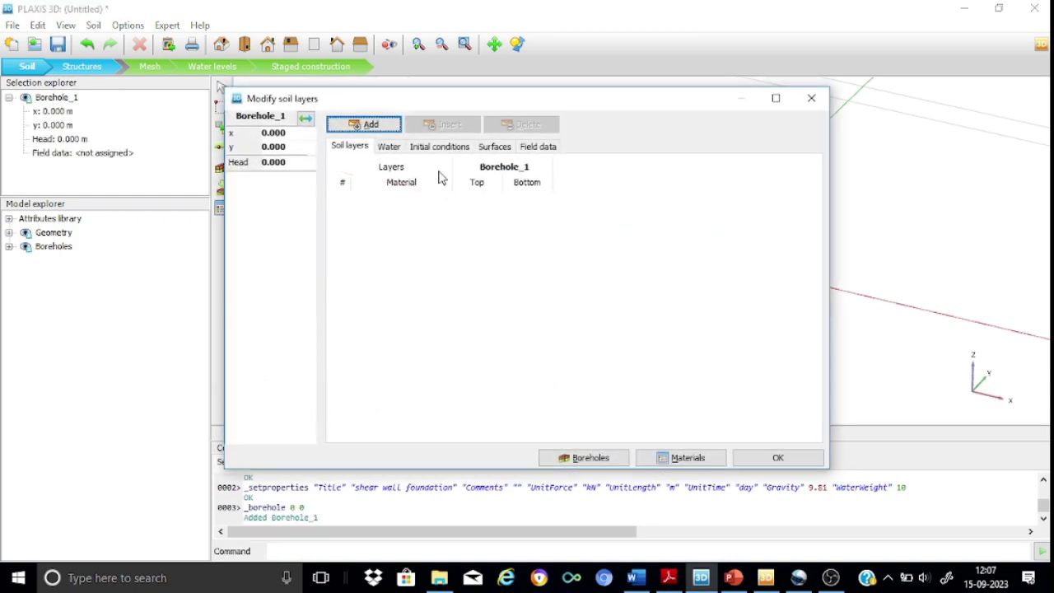
Add a soil layer to the borehole and set its bottom level to -20 m
left_click(372, 126)
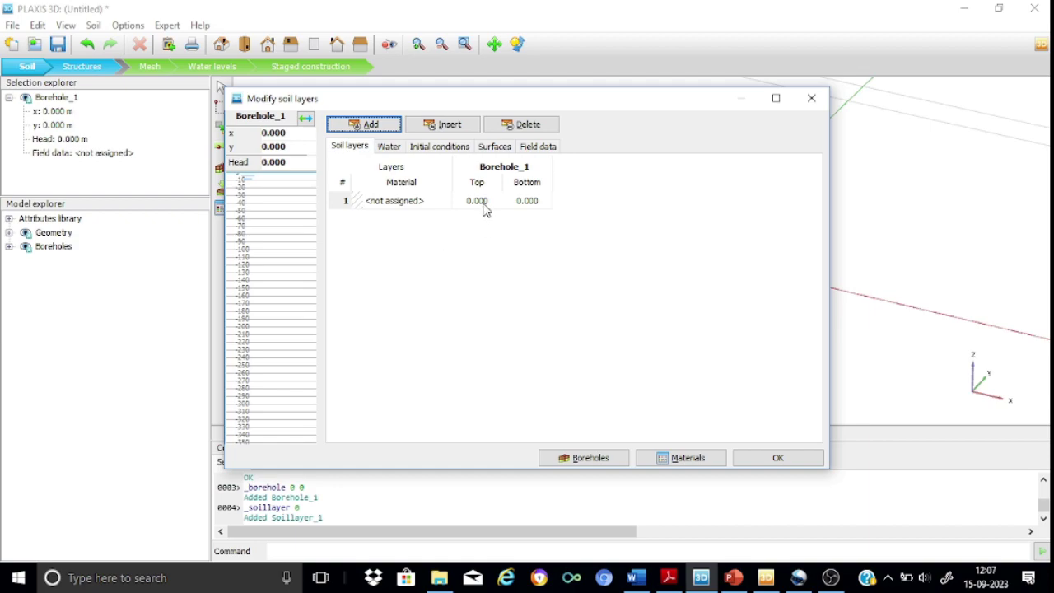
double_click(534, 202)
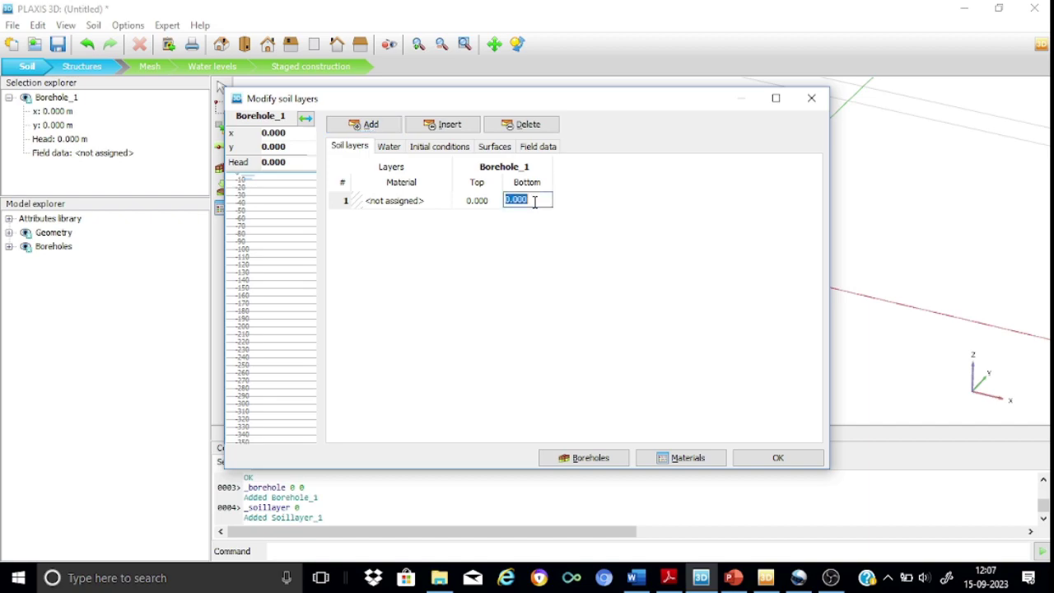
type("-20")
left_click(549, 252)
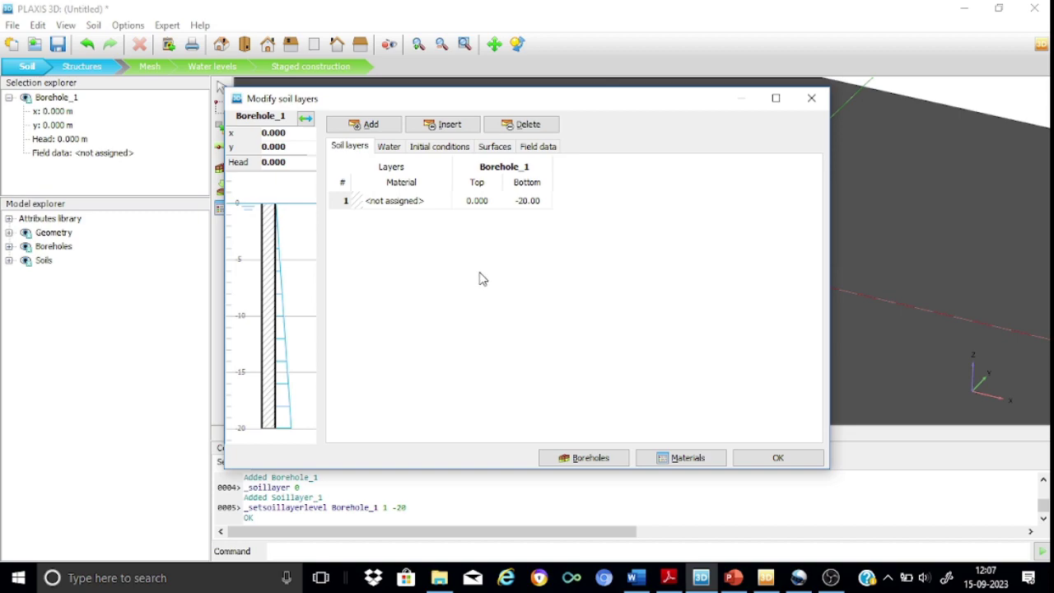
Create a soil material named sand with unsaturated unit weight 16 kN/m³ and saturated unit weight 18 kN/m³
left_click(684, 460)
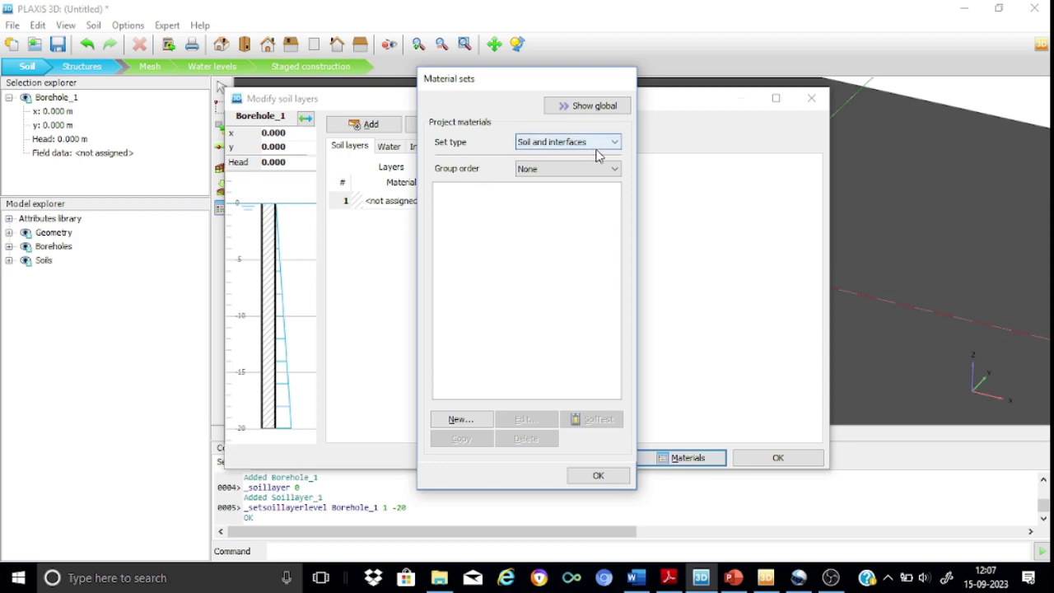
left_click(452, 421)
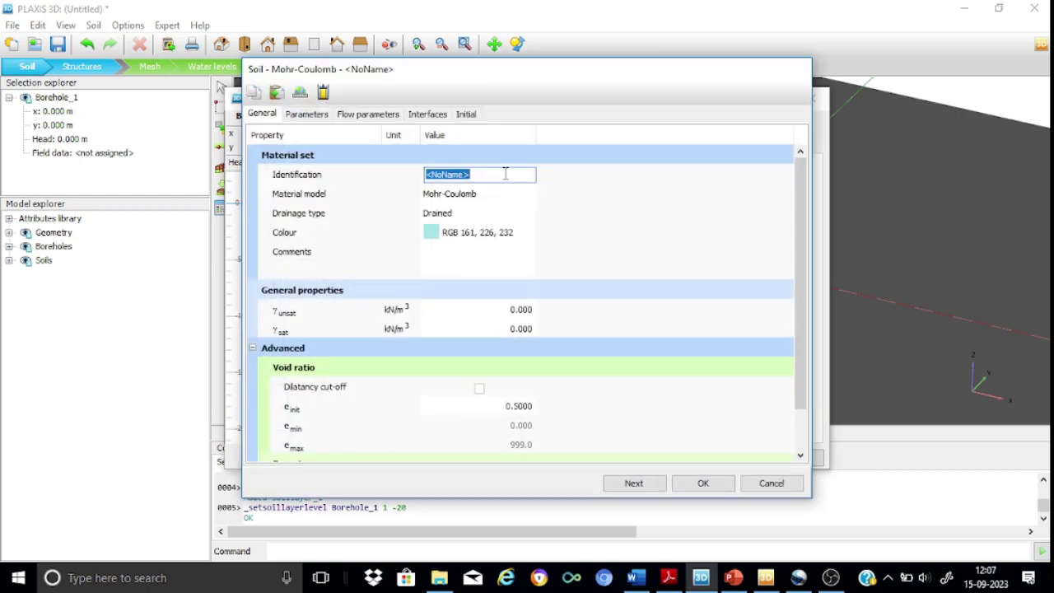
type("sa")
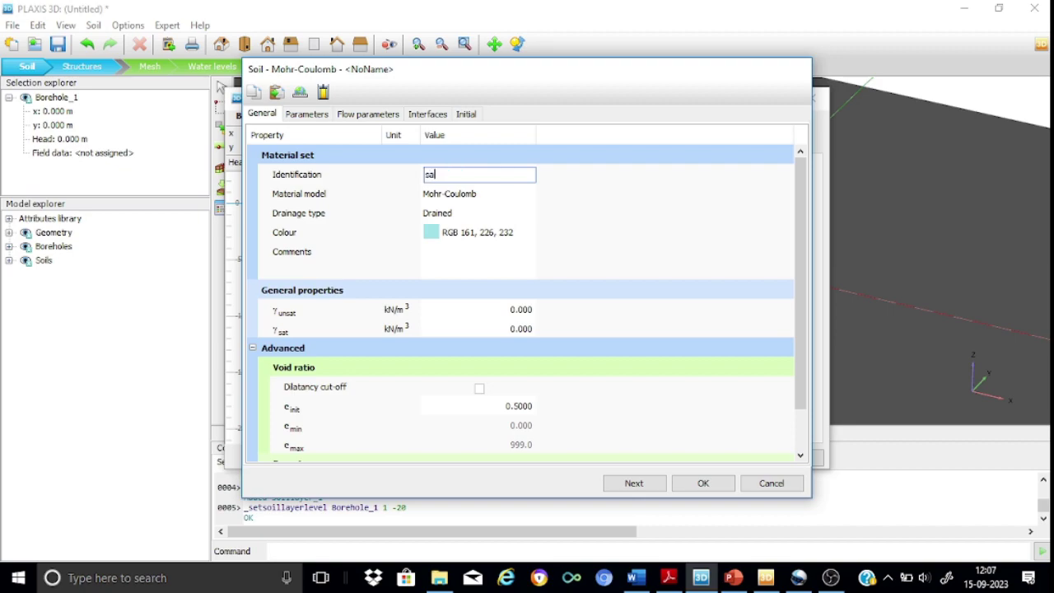
type("nd")
left_click(522, 311)
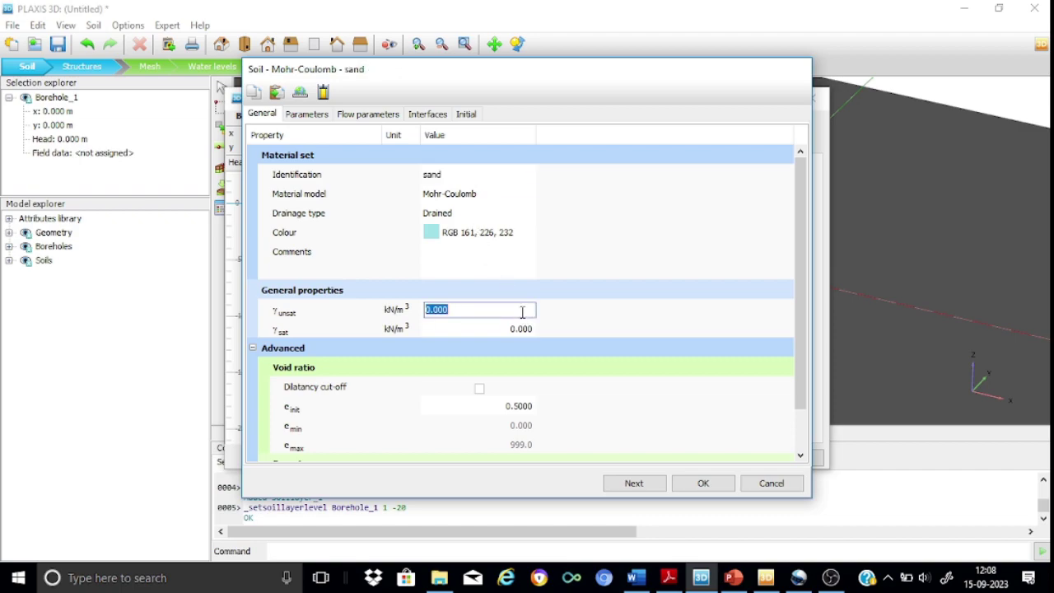
type("16")
left_click(530, 328)
type("18")
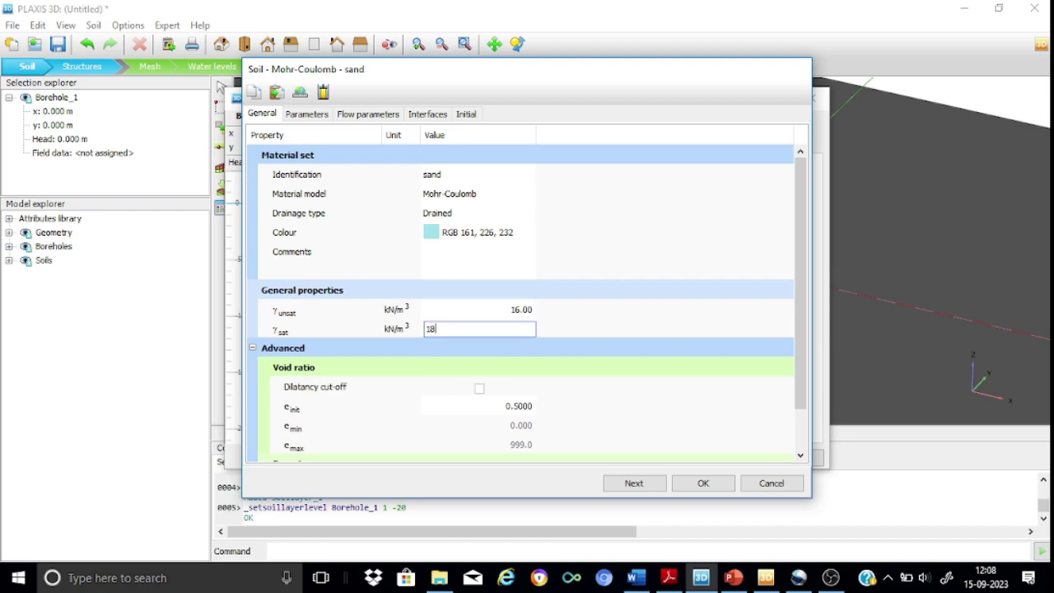
Set the sand's stiffness E' to 10000 kN/m² and Poisson's ratio to 0.25
left_click(303, 115)
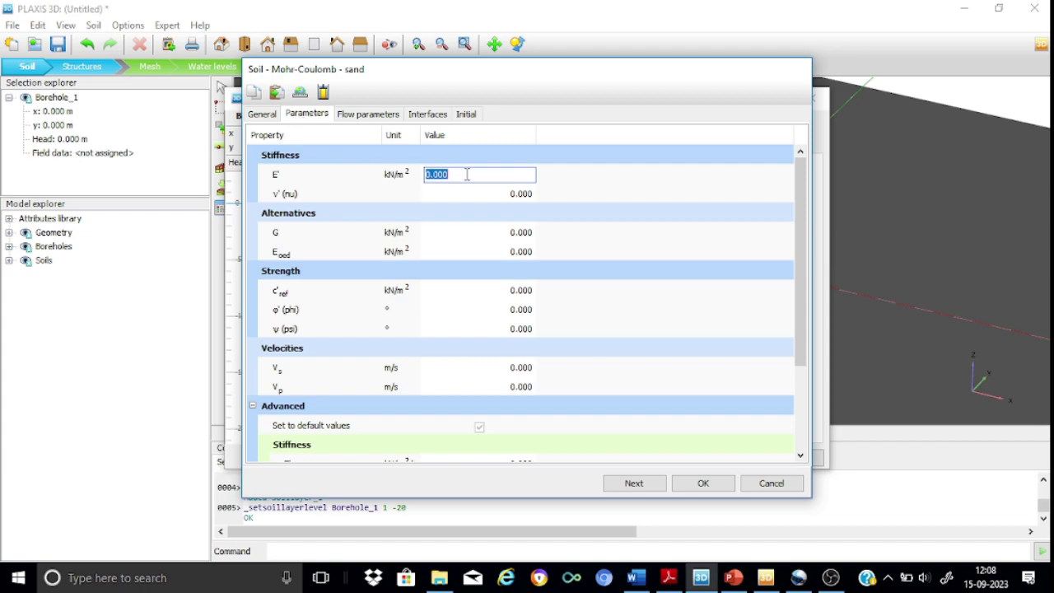
type("10000")
left_click(474, 193)
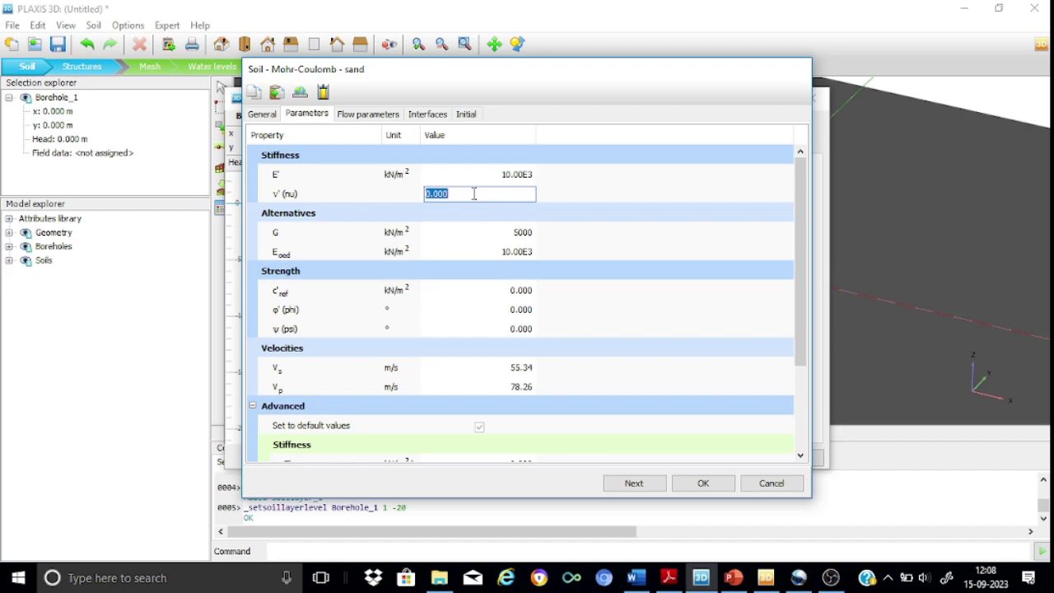
type("0.25")
Set the sand's cohesion to 1 kN/m², friction angle to 32° and dilatancy angle to 2°, and save the material
left_click(523, 295)
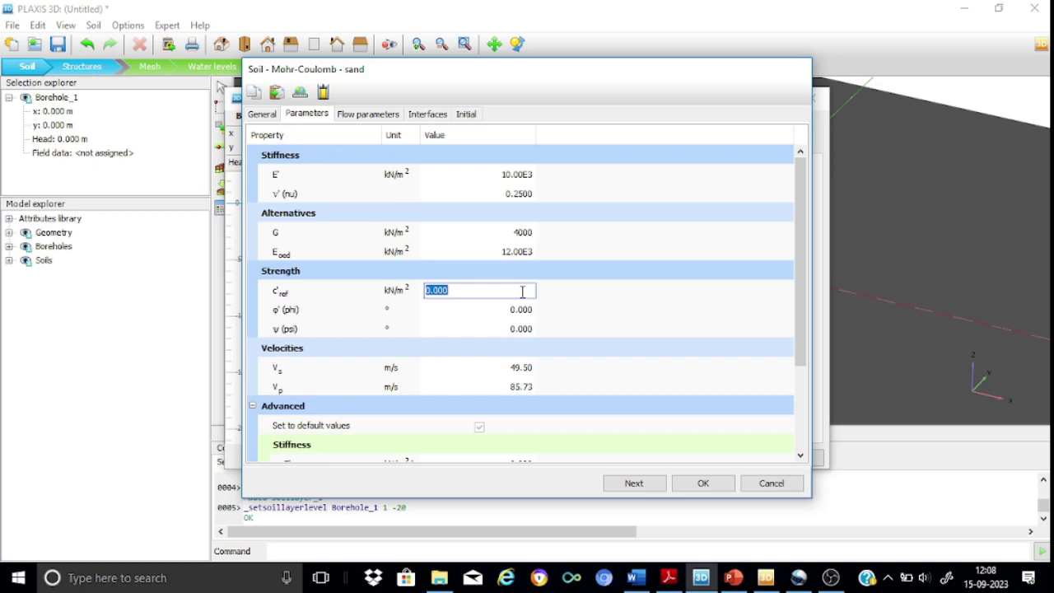
type("1")
left_click(523, 308)
type("3")
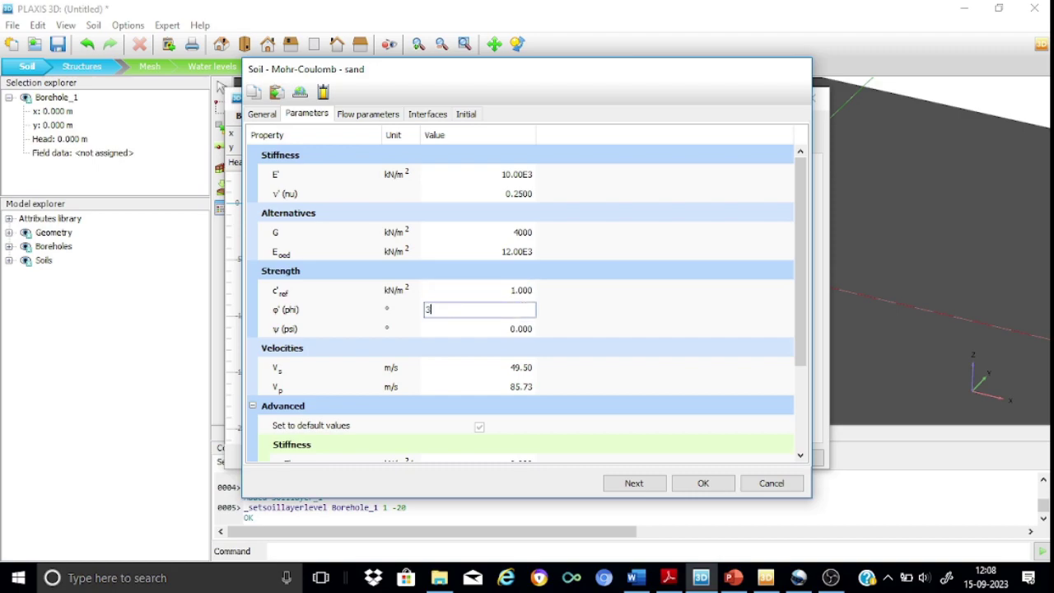
type("2")
left_click(532, 330)
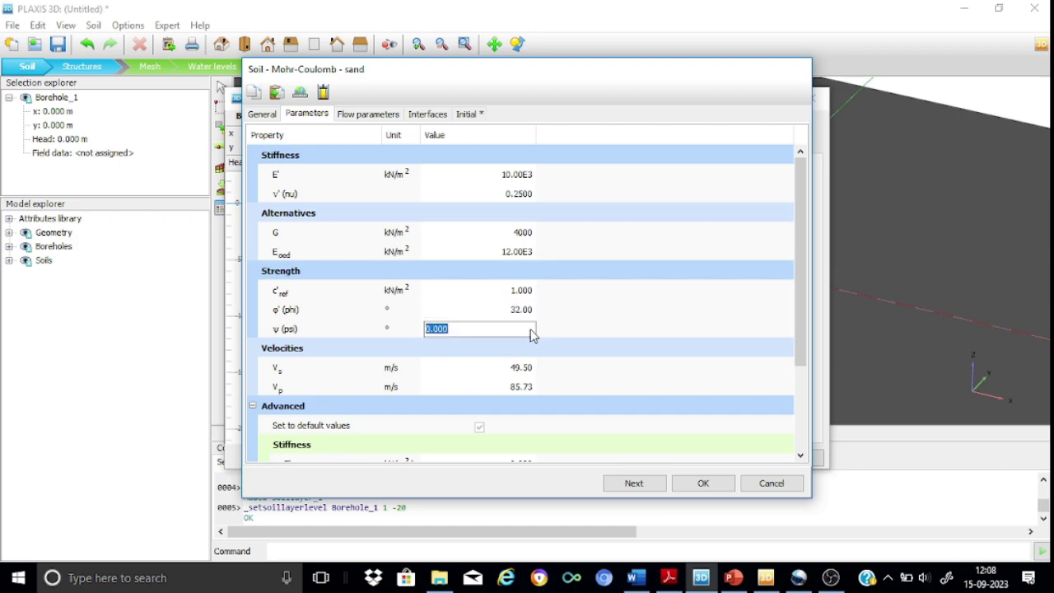
type("2")
left_click(706, 483)
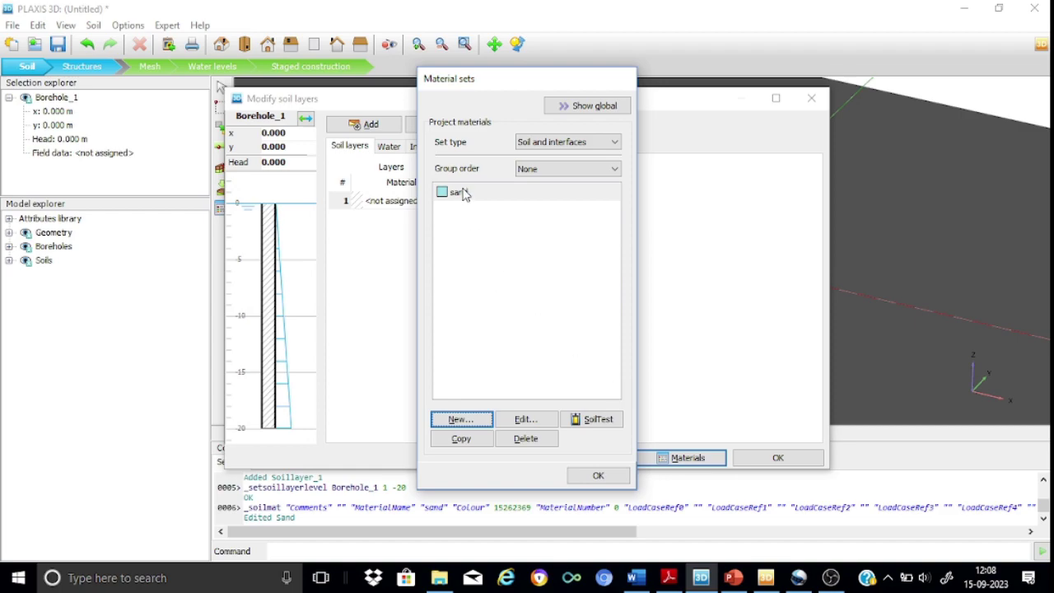
Assign the sand material to the borehole's soil layer and finish the soil layer definition
left_click_drag(463, 194, 269, 315)
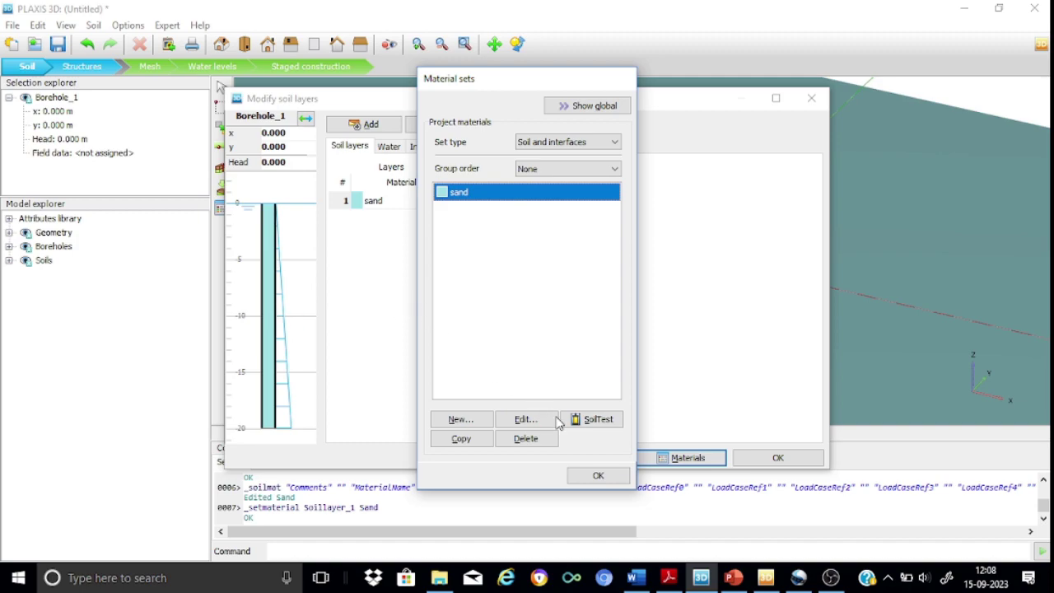
left_click(598, 475)
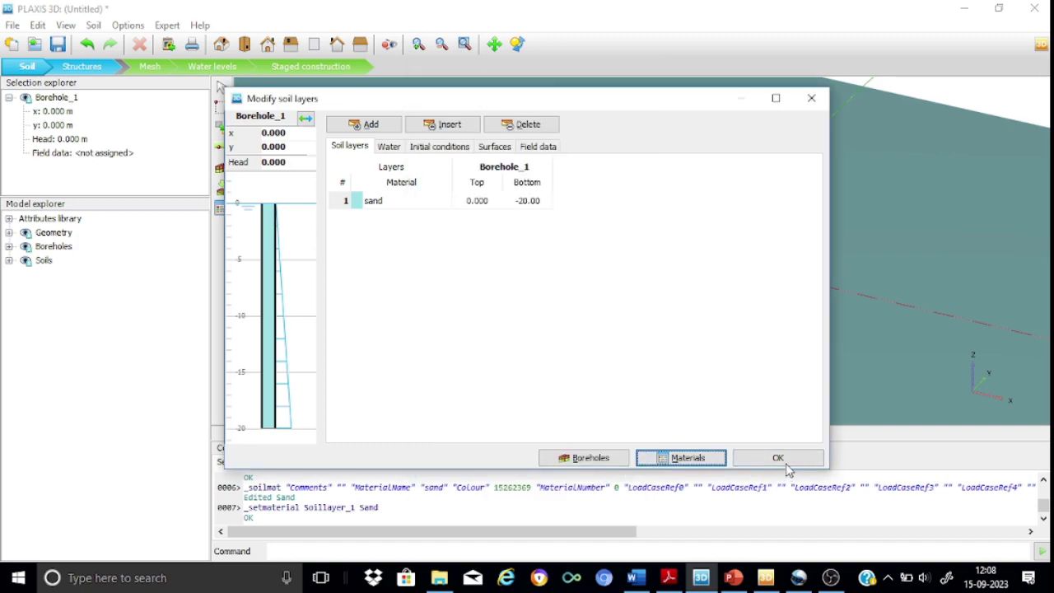
left_click(778, 459)
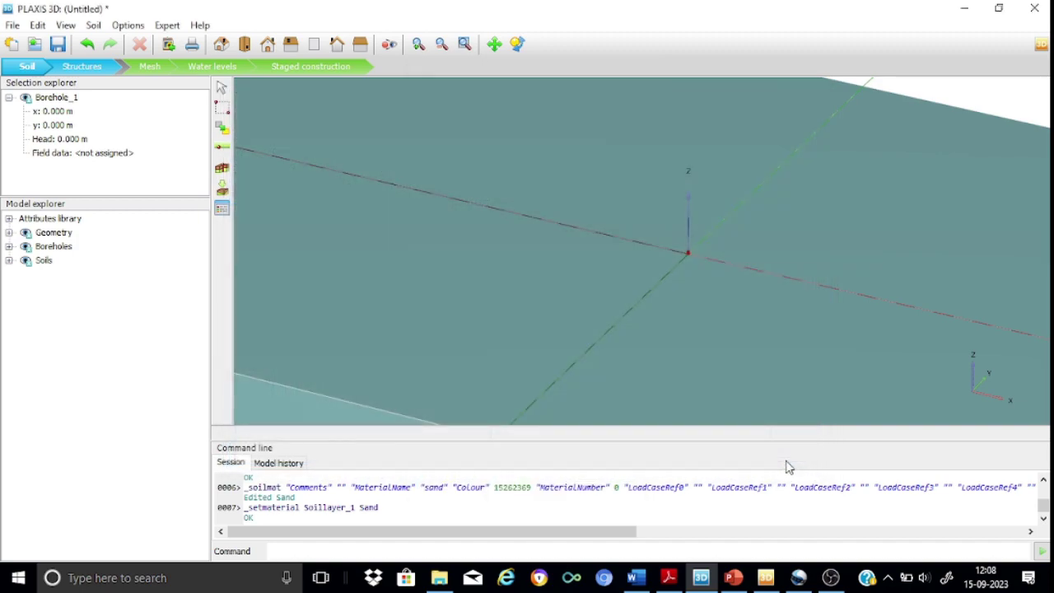
left_click(466, 44)
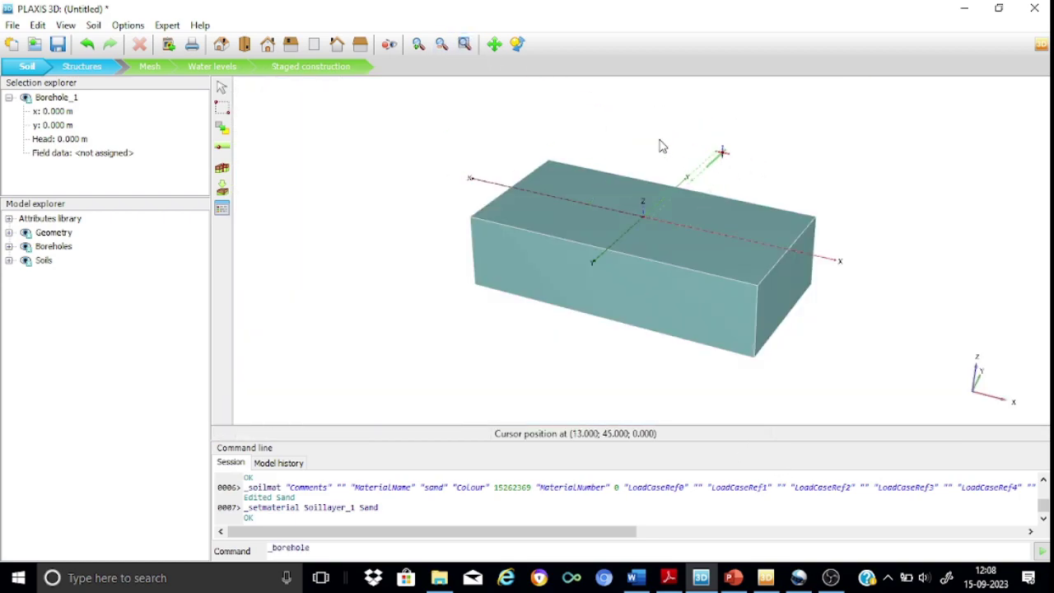
left_click(221, 87)
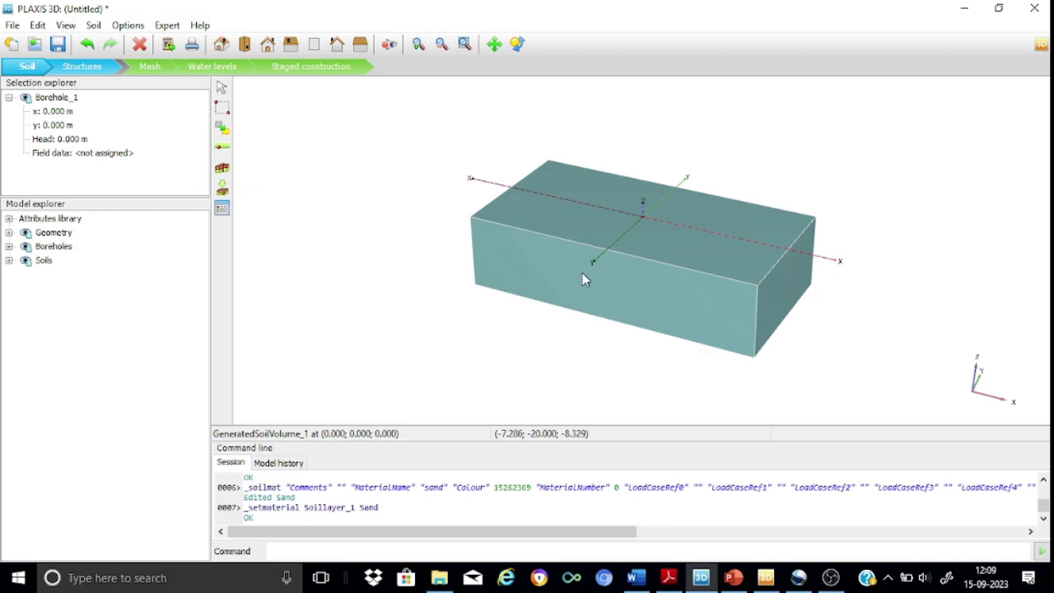
In Structures mode, create a surface through (-9, -11, 0), (-9, 12, 0) and (9, 11, 0)
left_click(82, 66)
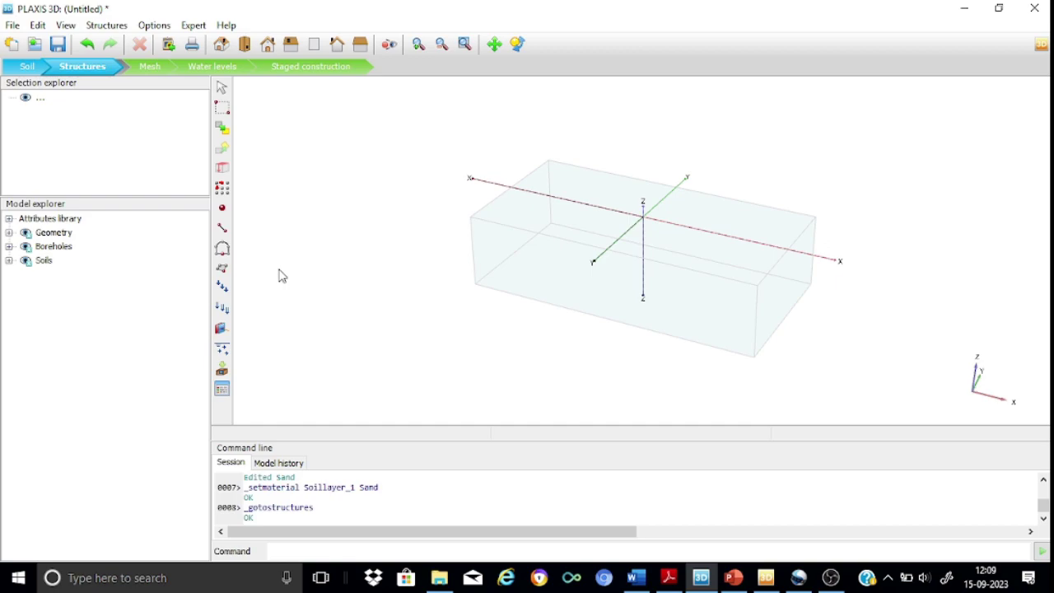
left_click(417, 47)
left_click_drag(544, 136, 746, 316)
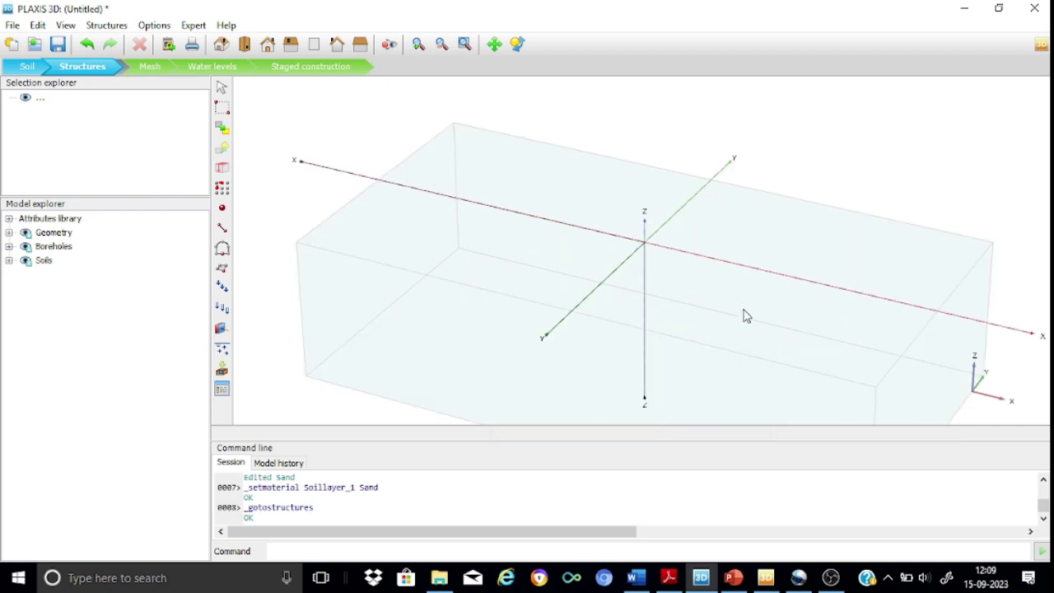
left_click(223, 268)
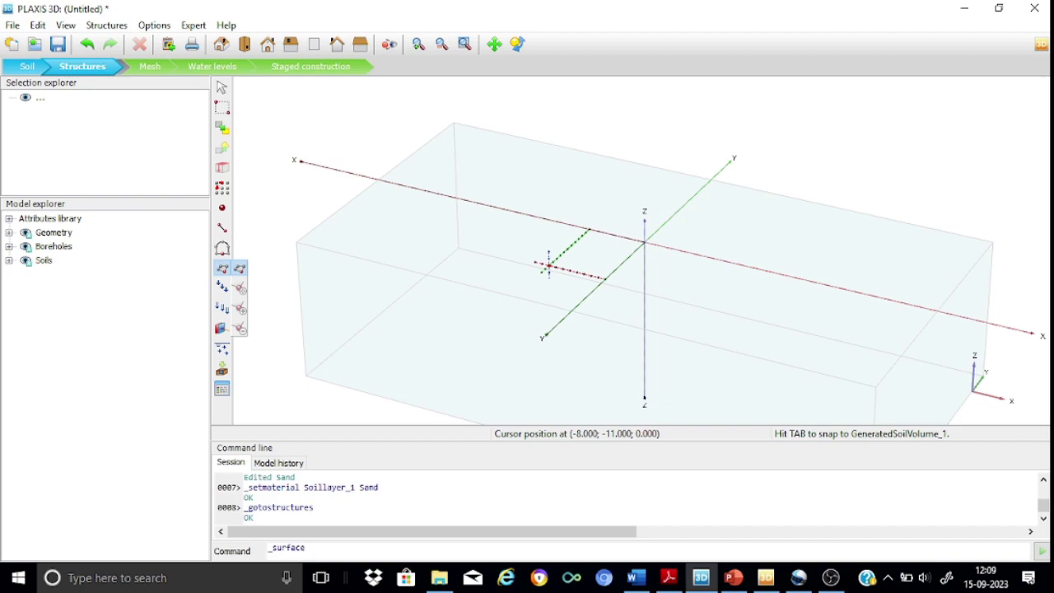
left_click(541, 263)
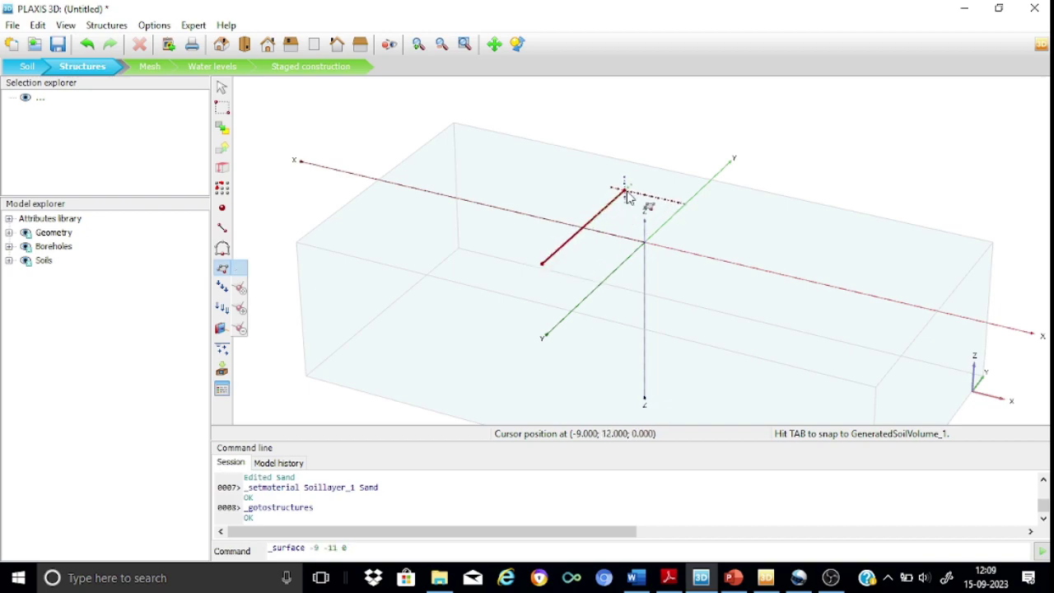
left_click(623, 190)
left_click(744, 221)
right_click(745, 222)
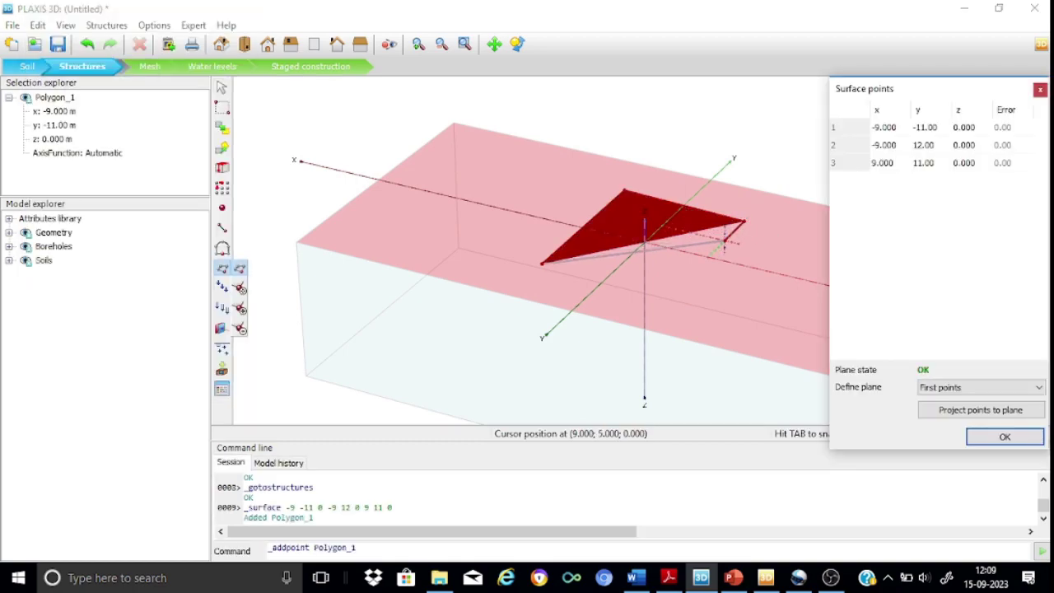
Extend the surface into a T-shape with points (9, 5), (19, 4), (20, -4), (9, -5), (9, -10) and (-9, -11) at z = 0
left_click(724, 240)
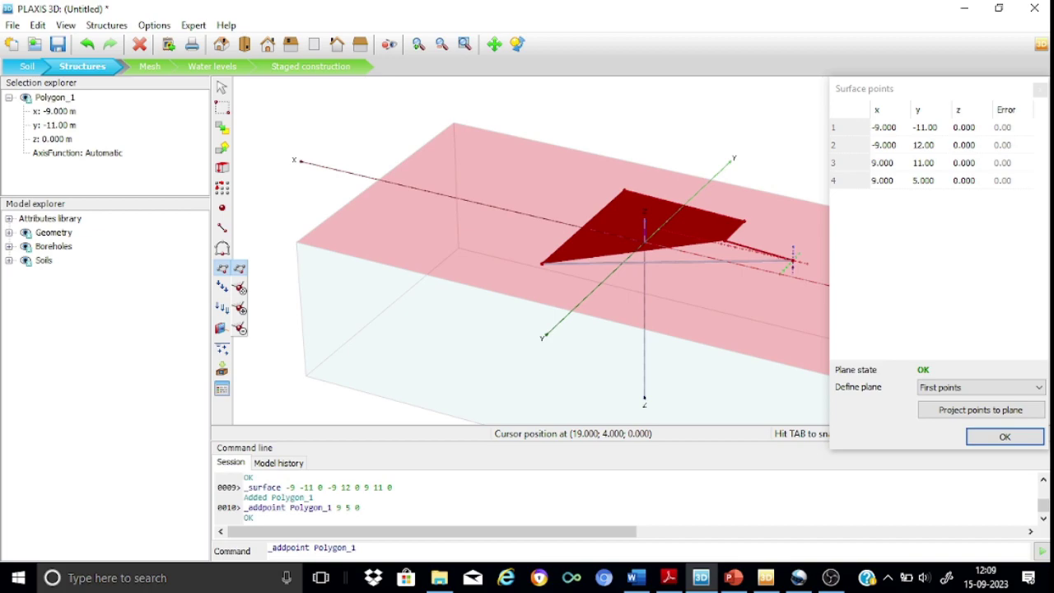
left_click(792, 262)
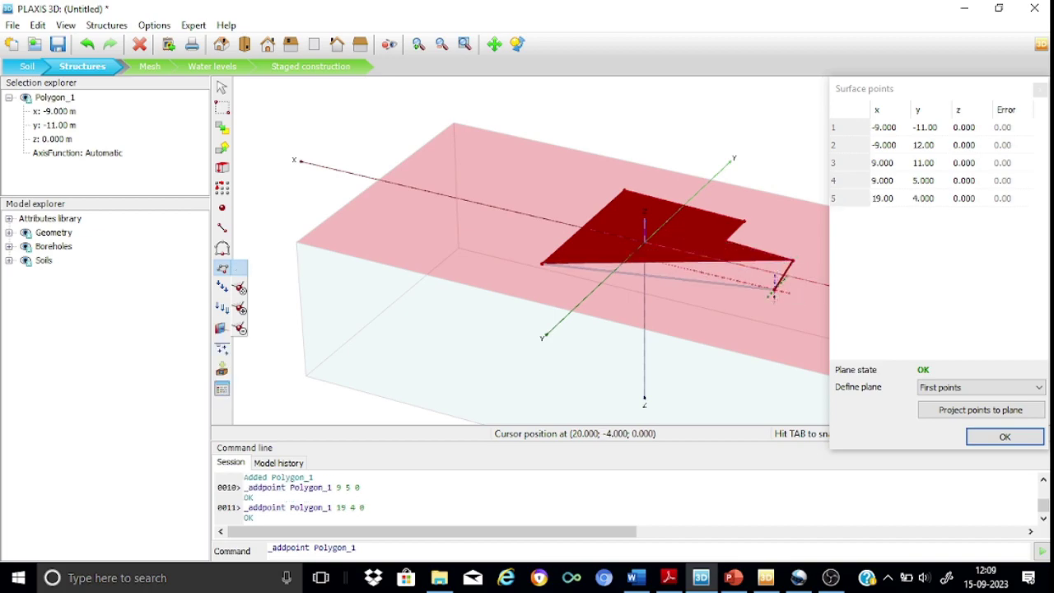
left_click(774, 290)
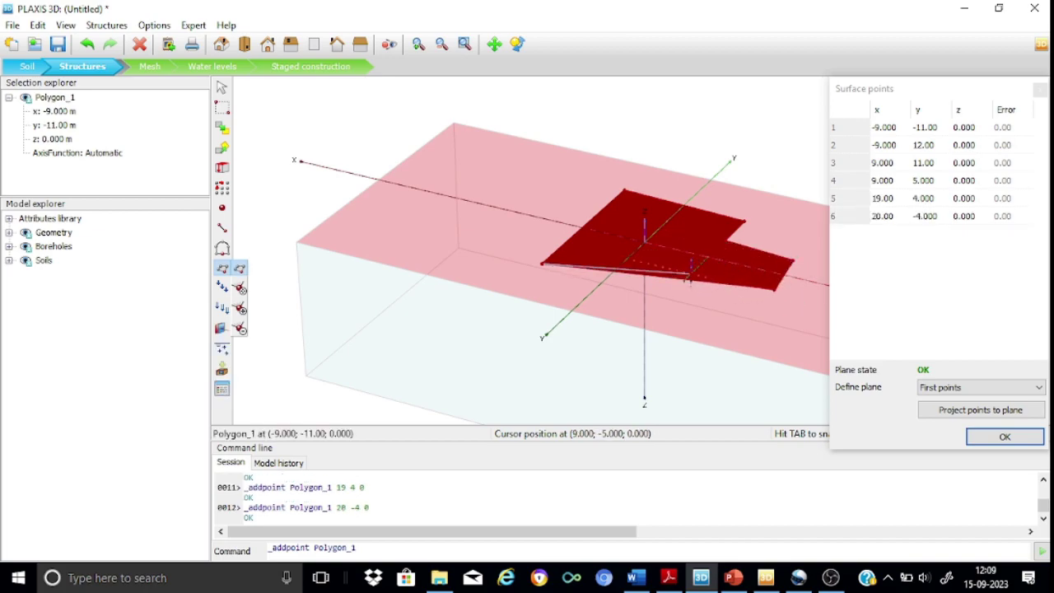
left_click(690, 276)
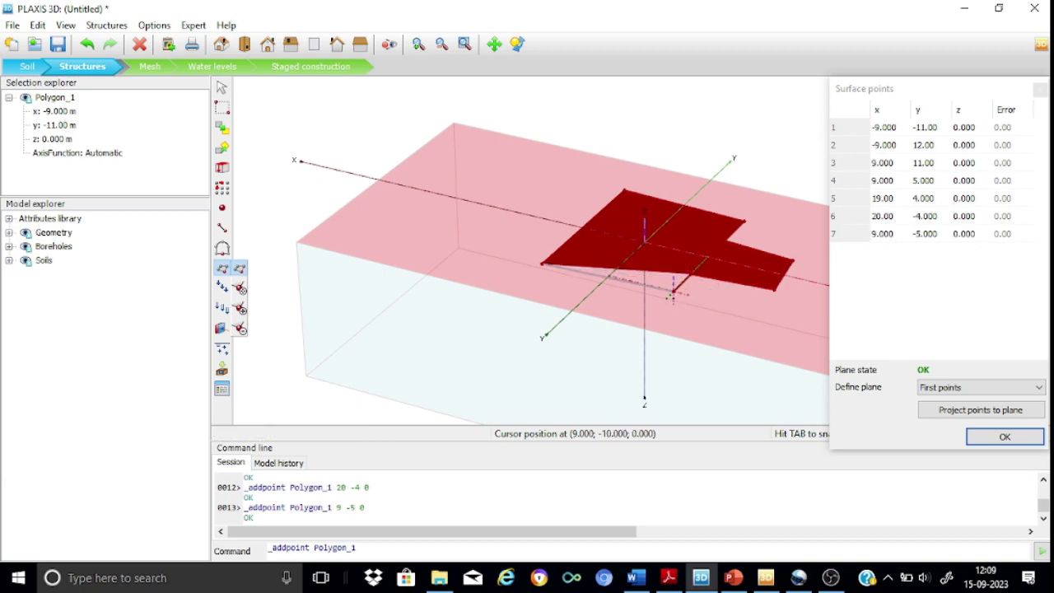
left_click(672, 294)
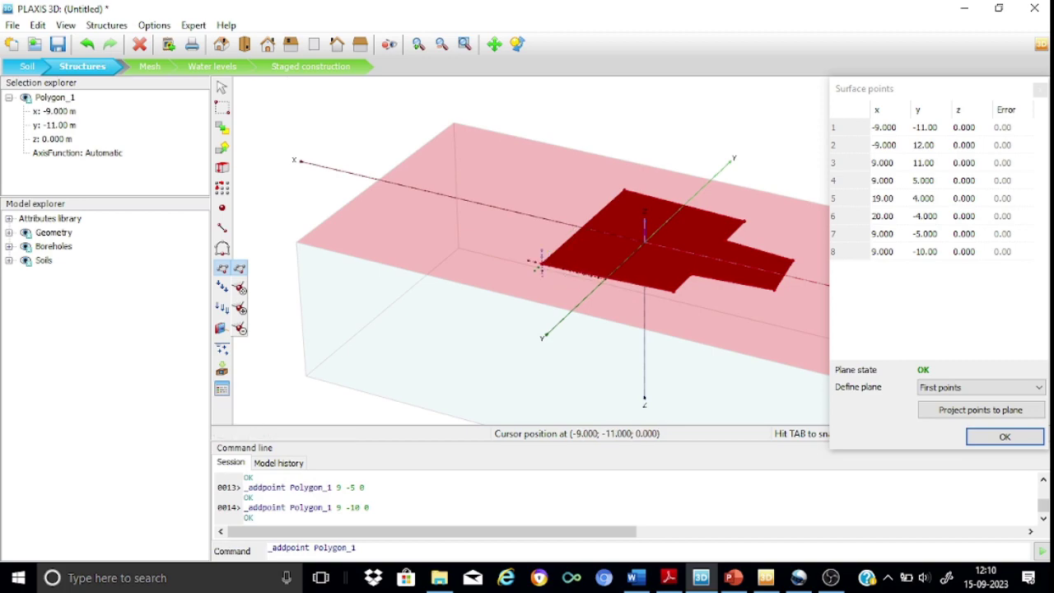
left_click(539, 264)
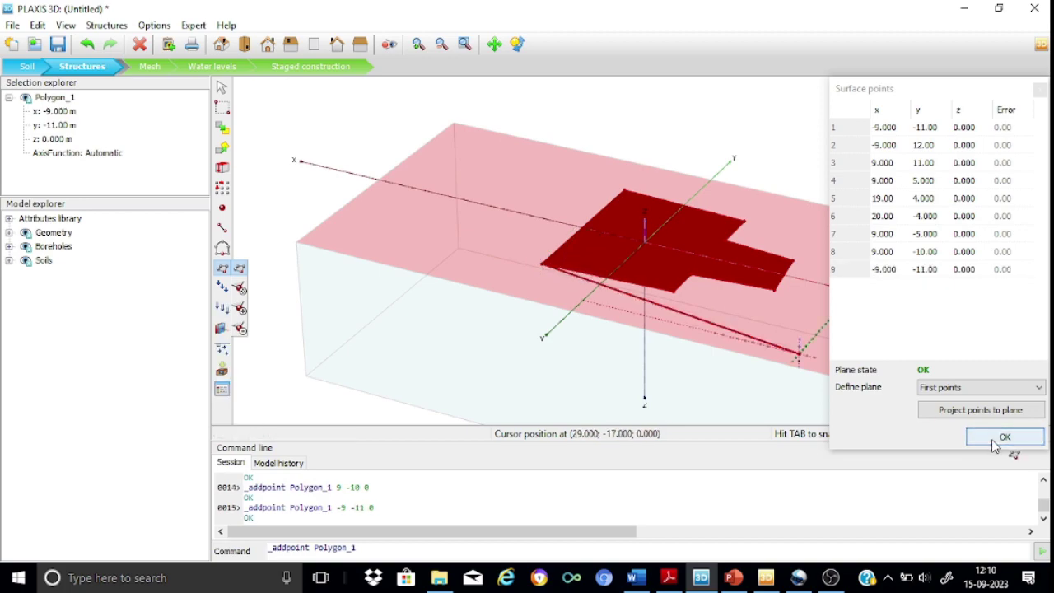
Move the surface's first two points to (-4.5, -4) and (-4.5, 4)
double_click(885, 128)
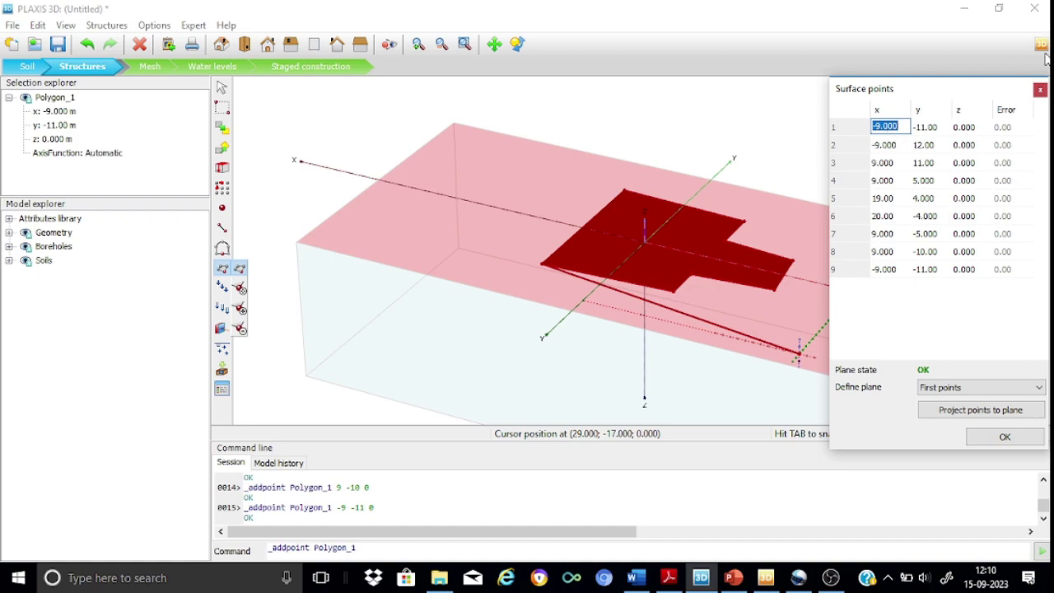
type("-4.5")
left_click(941, 127)
type("-4")
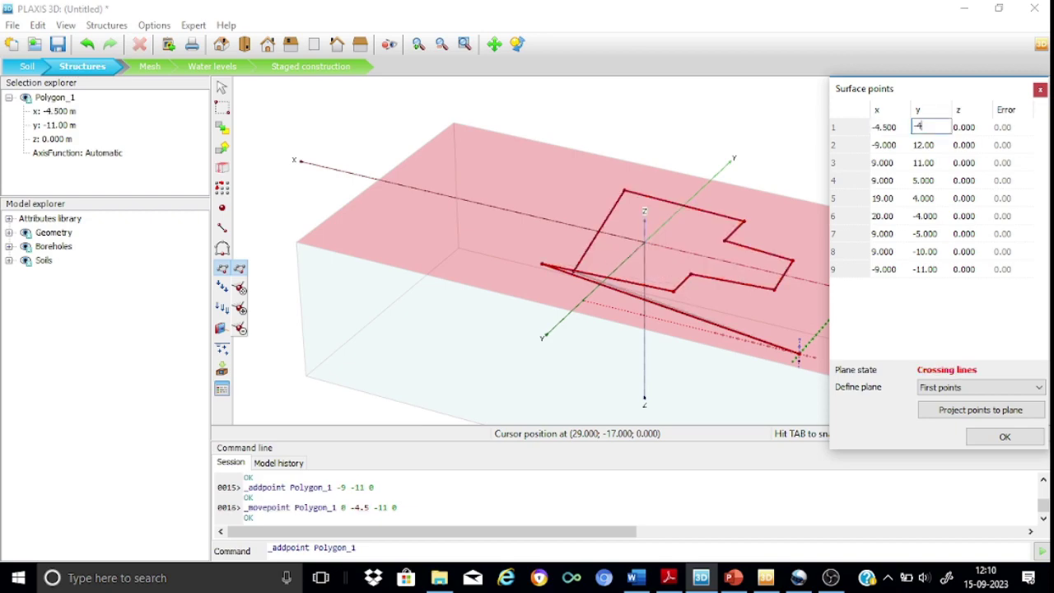
left_click(920, 148)
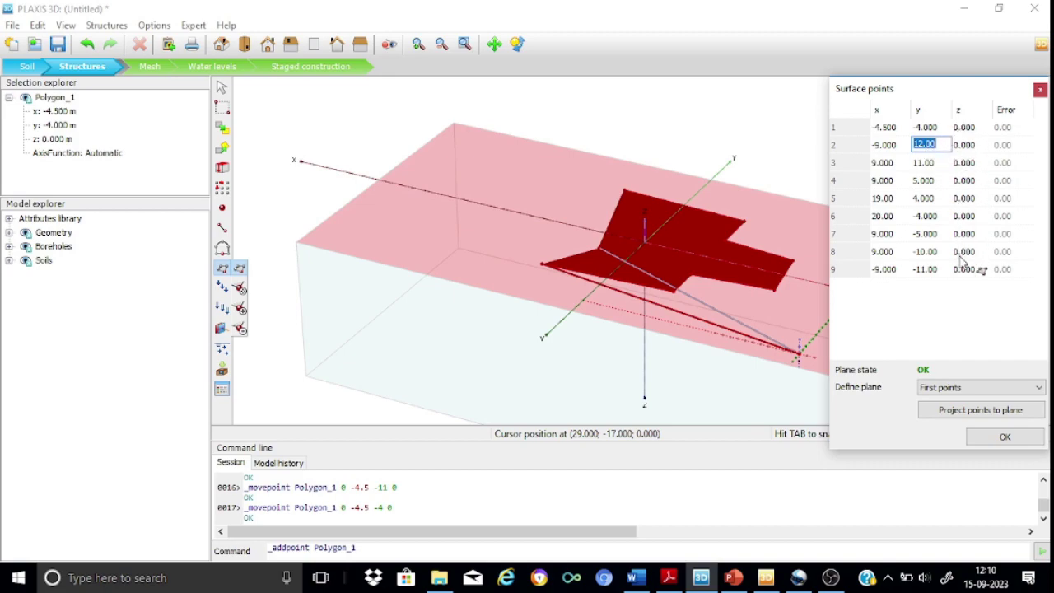
left_click(883, 145)
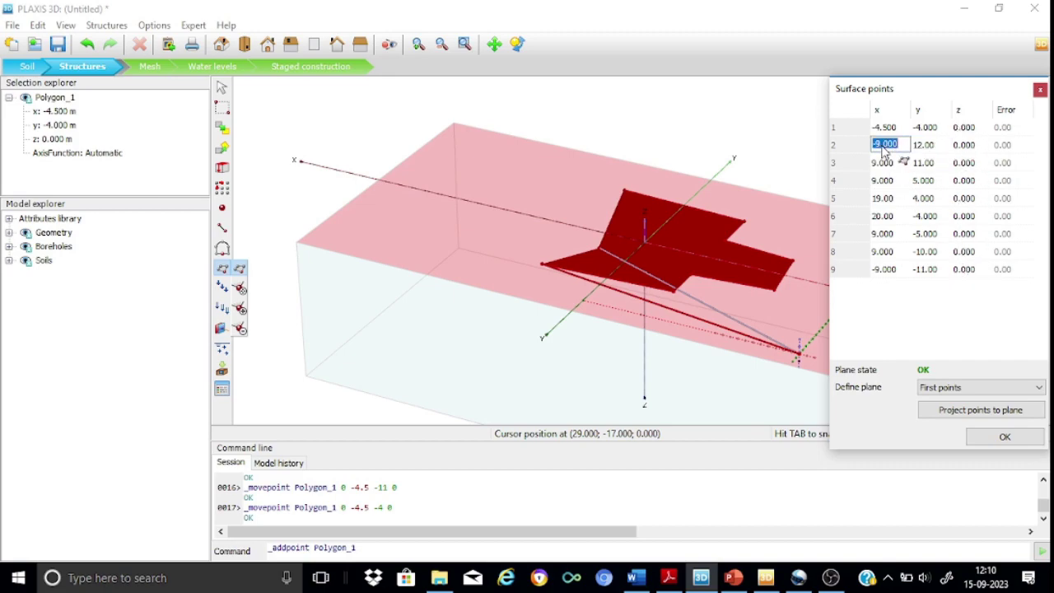
type("-4.5")
left_click(925, 146)
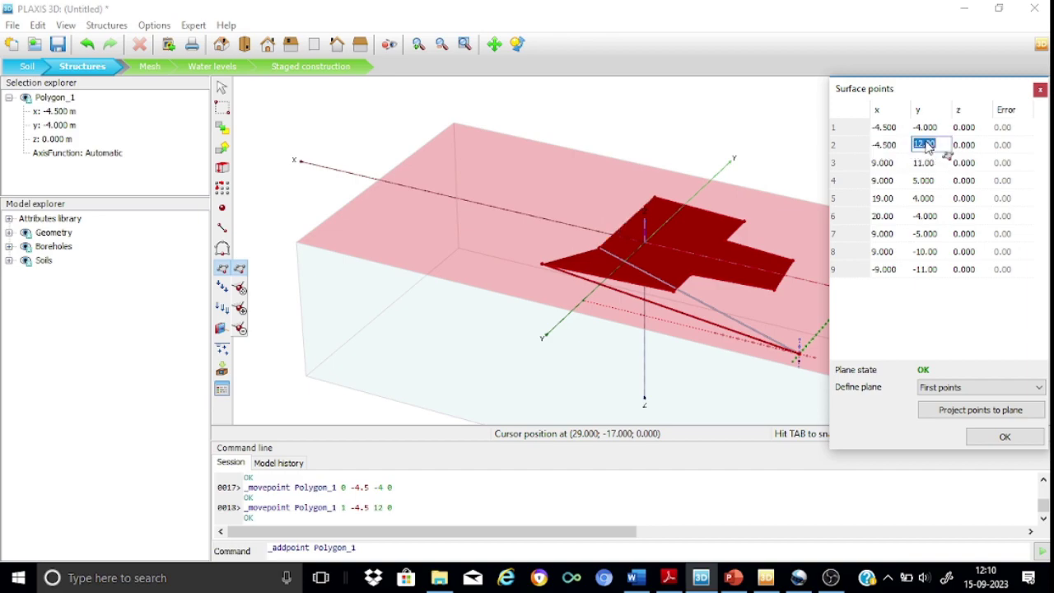
type("4")
Move the surface's third and fourth points to (4.5, 4) and (4.5, 1.5)
left_click(884, 163)
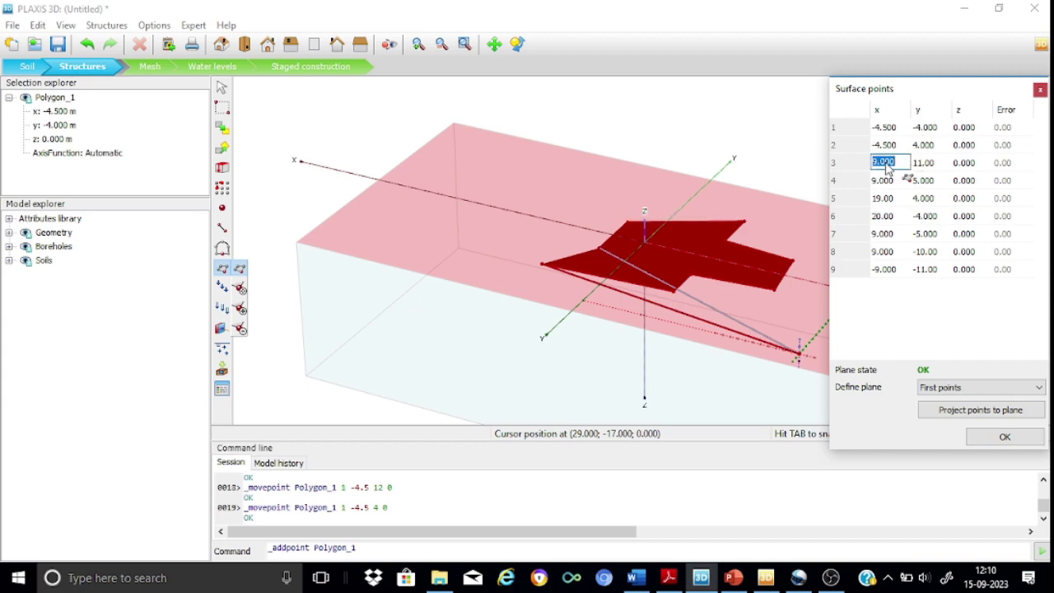
type("4.5")
left_click(917, 165)
type("4")
left_click(885, 179)
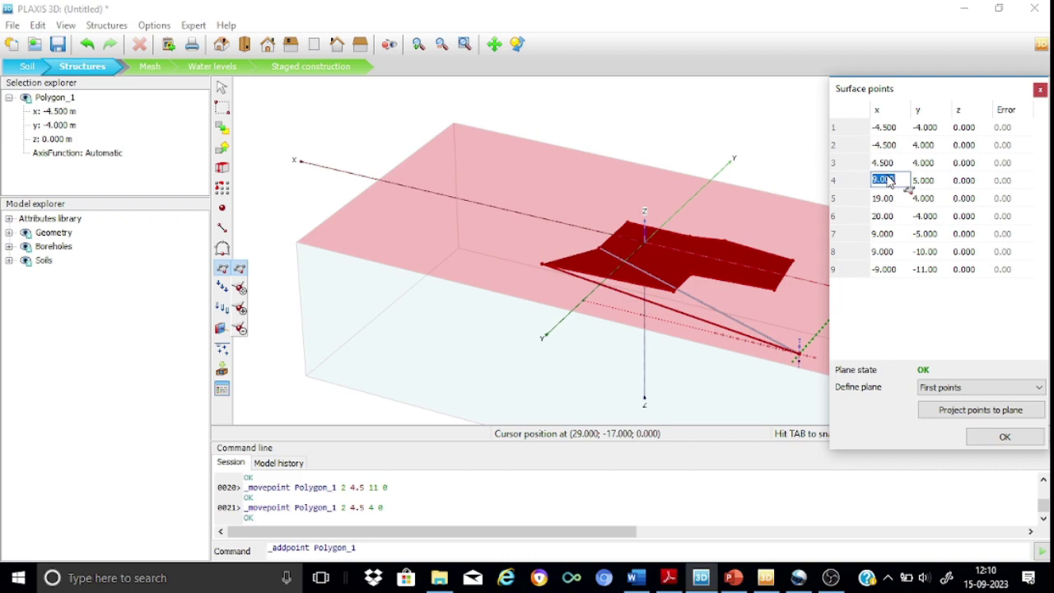
type("4.5")
left_click(920, 180)
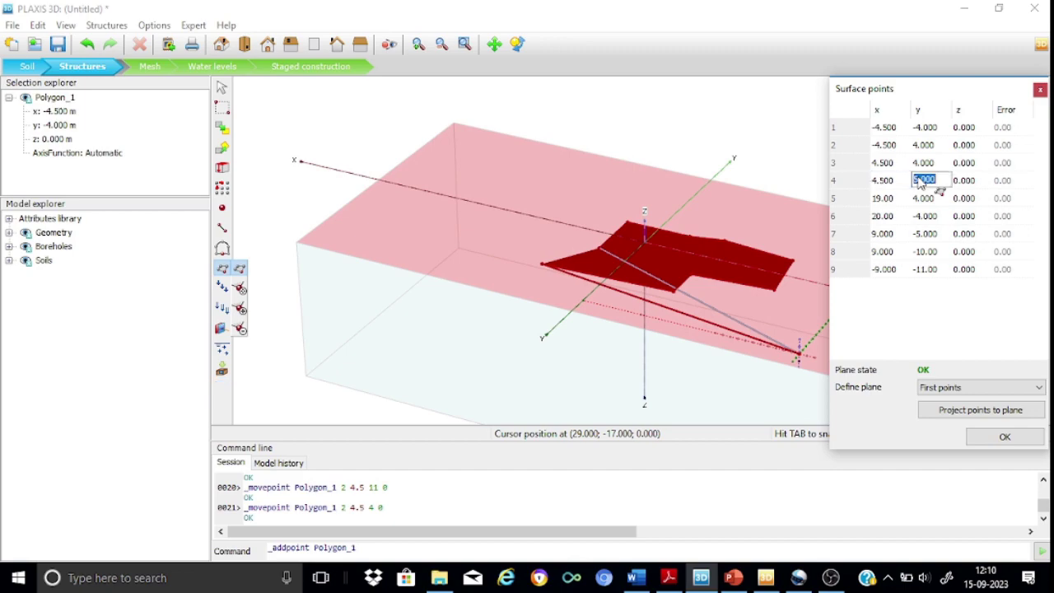
type("1.5")
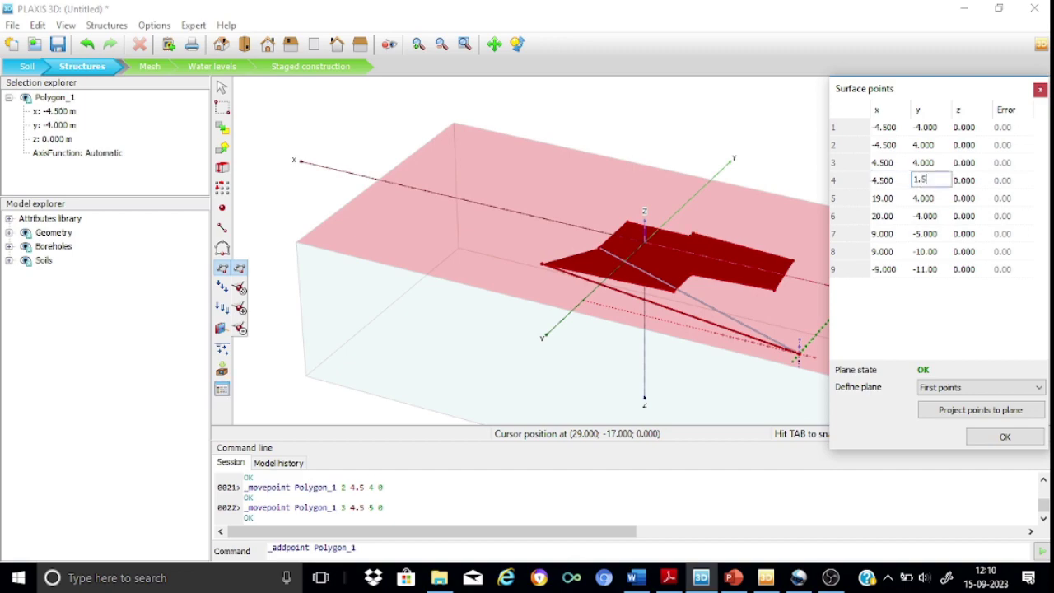
Move the surface's fifth and sixth points to (15.5, 1.5) and (15.5, -1.5)
left_click(882, 200)
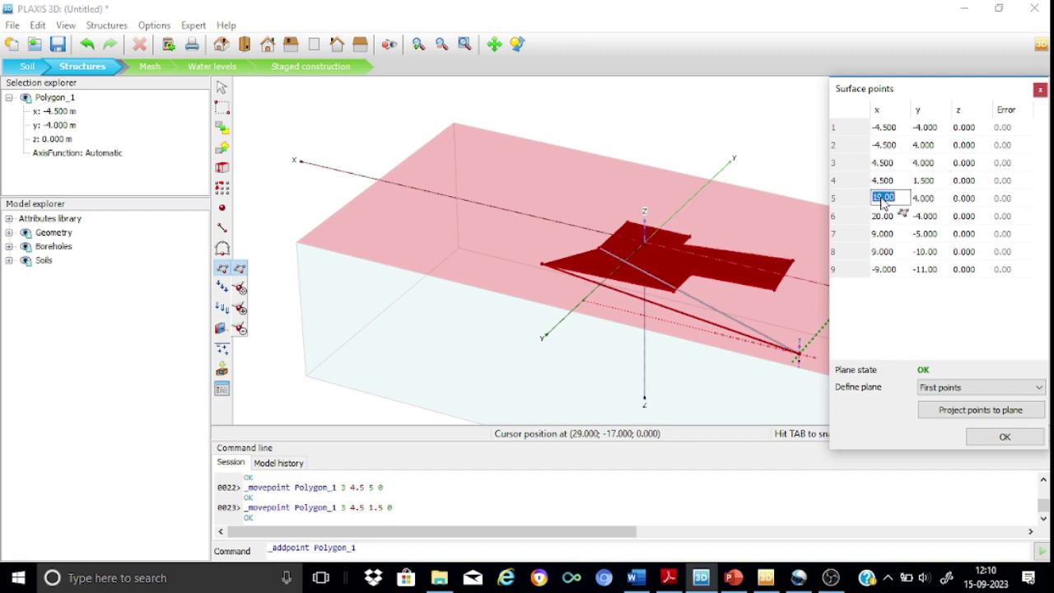
type("15.5")
left_click(923, 199)
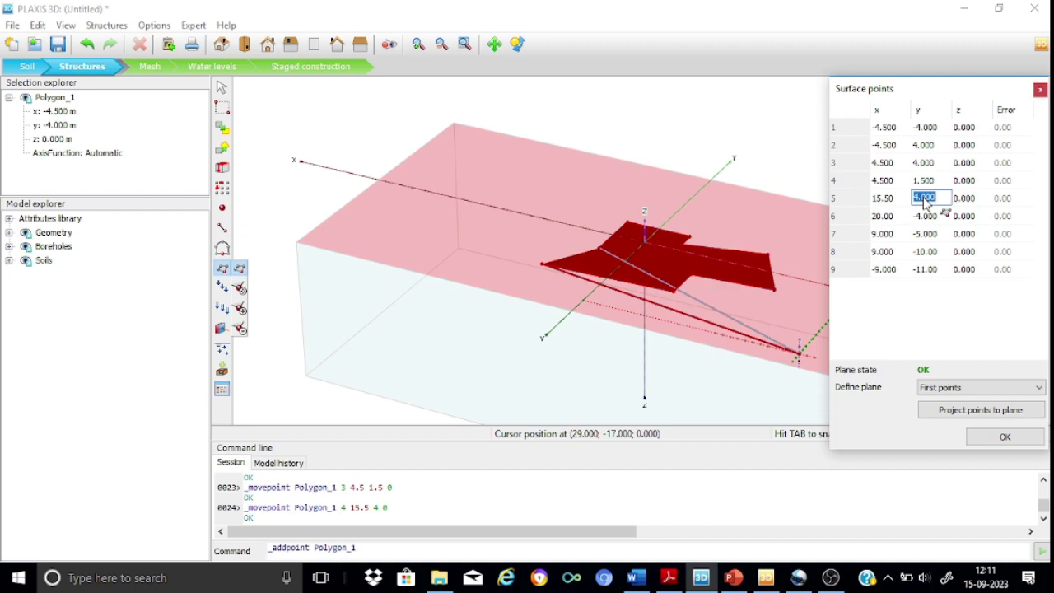
type("1.5")
left_click(884, 216)
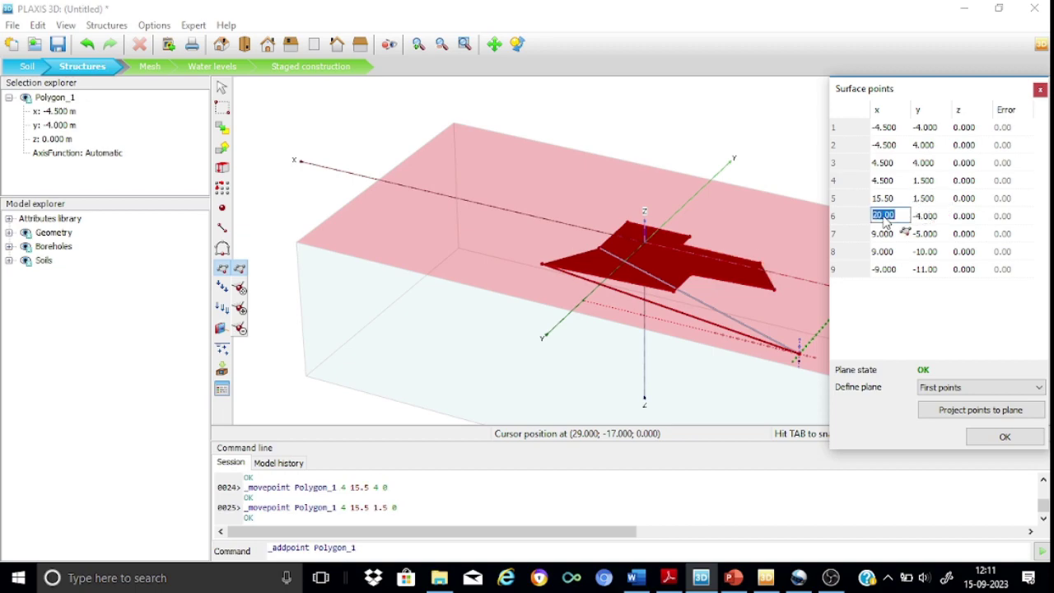
type("15.5")
left_click(927, 218)
type("-1.5")
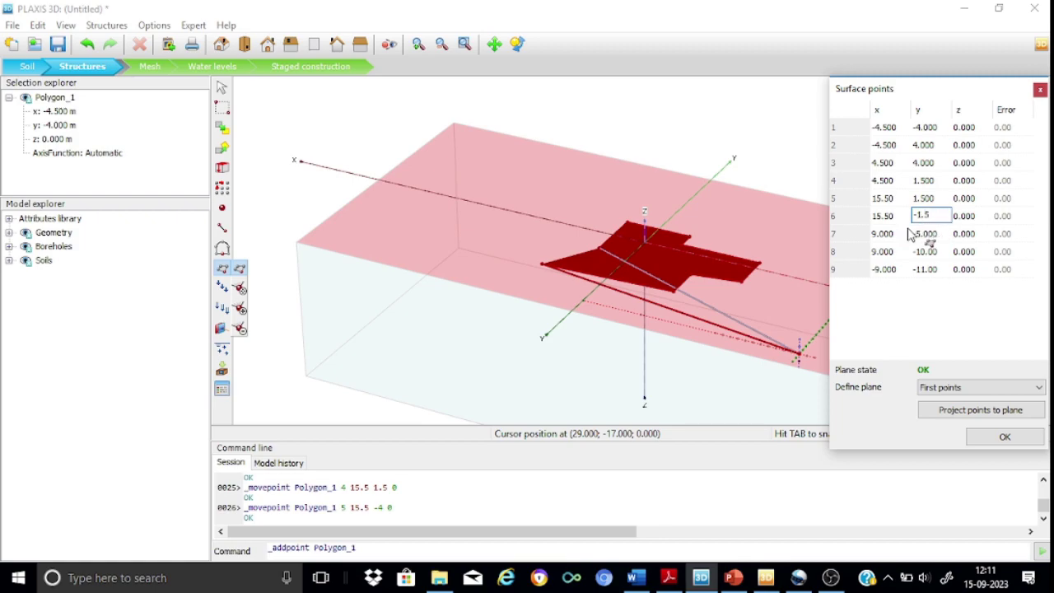
Move the surface's seventh and eighth points to (4.5, -1.5) and (4.5, -4)
left_click(891, 237)
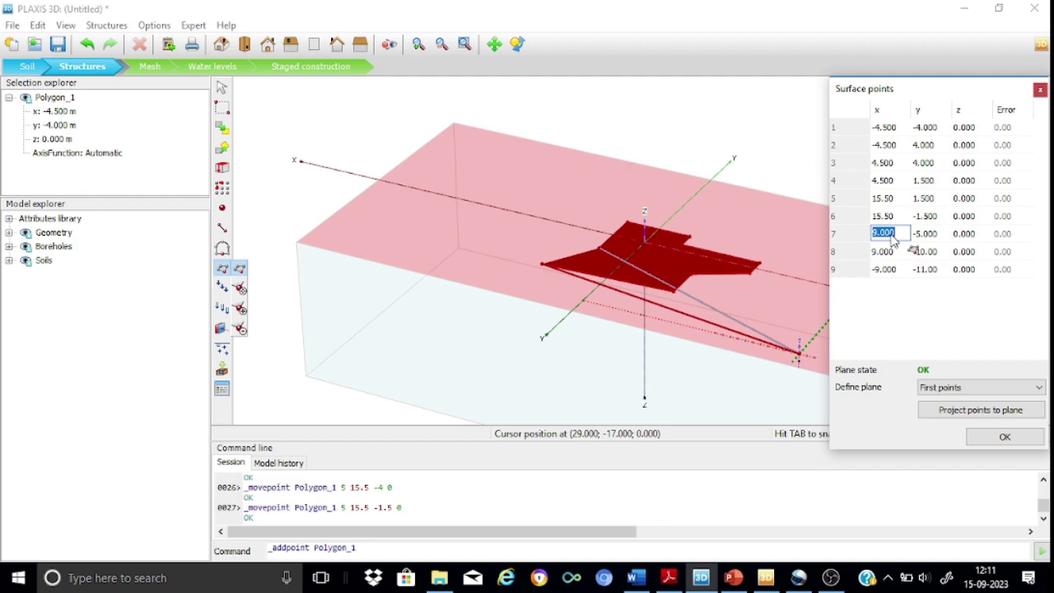
type("4.5")
left_click(912, 236)
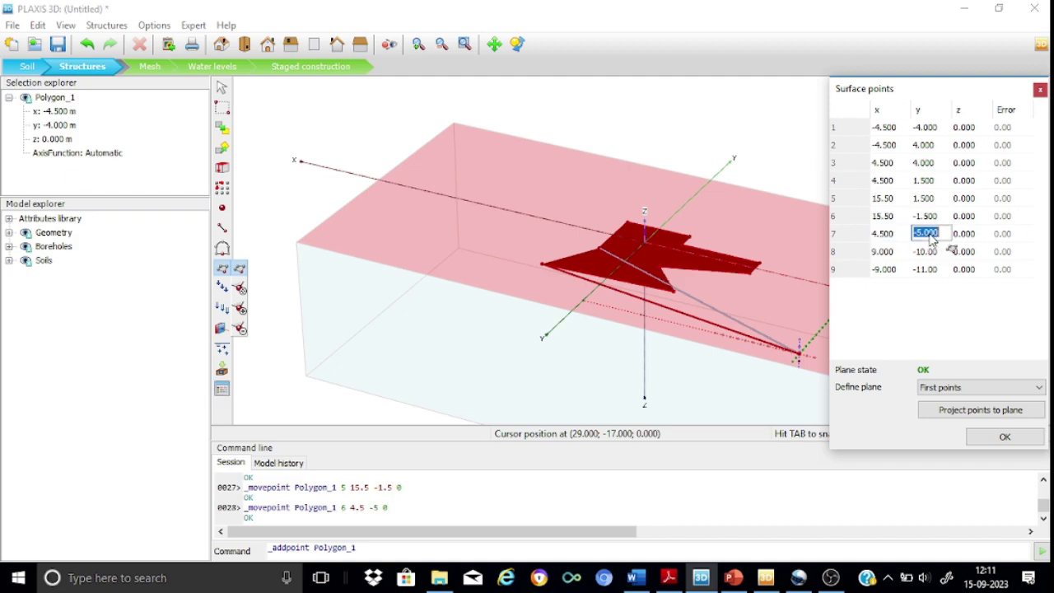
type("-1.5")
left_click(885, 251)
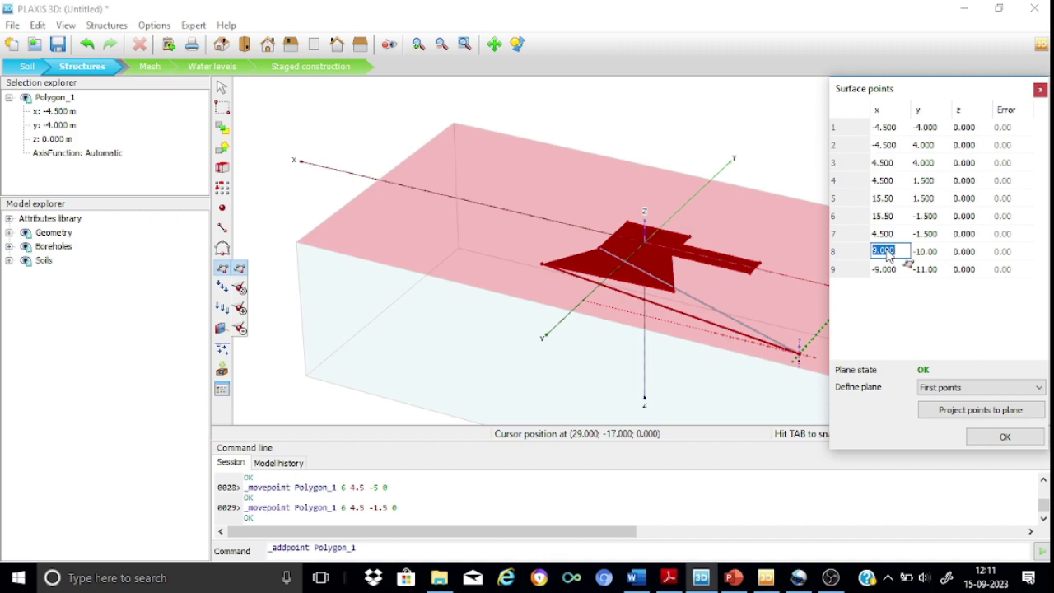
type("4.5")
left_click(929, 252)
type("-4")
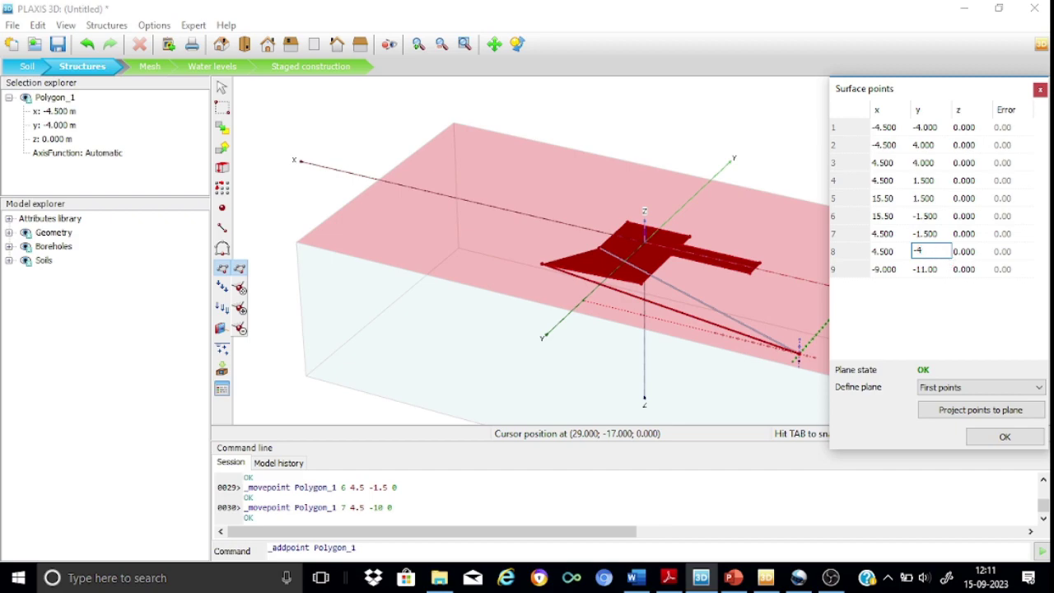
Move the surface's ninth point to (-4.5, -4) and finish defining the surface points
left_click(881, 274)
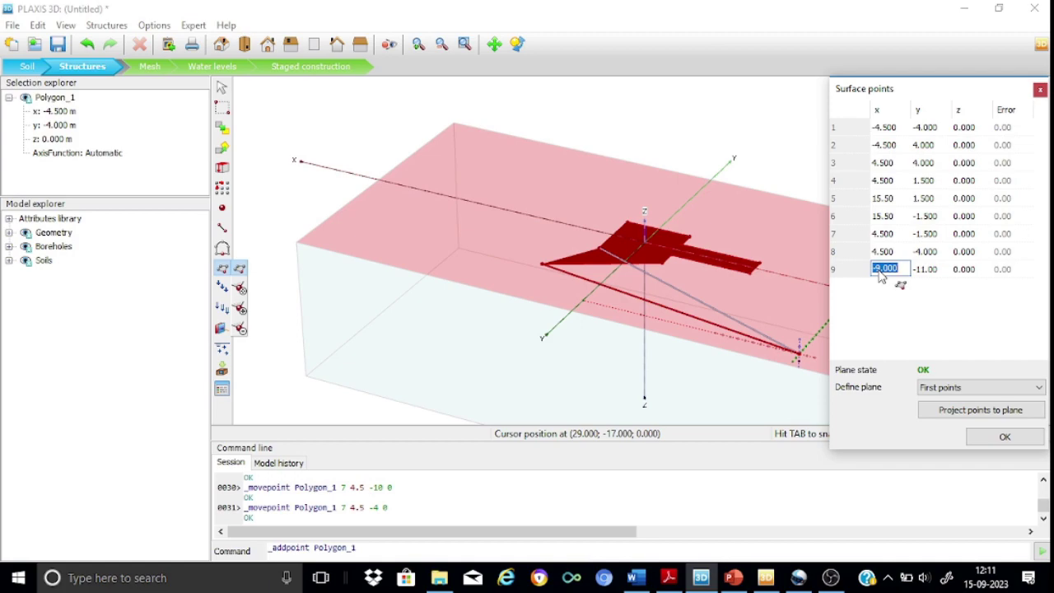
type("-4.5")
left_click(931, 271)
type("-4")
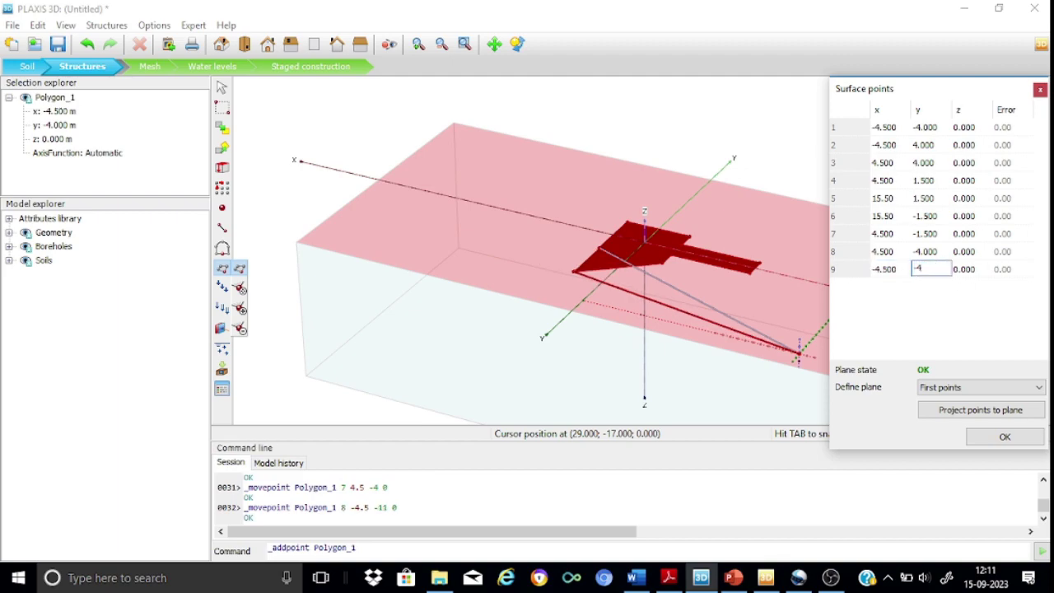
left_click(920, 253)
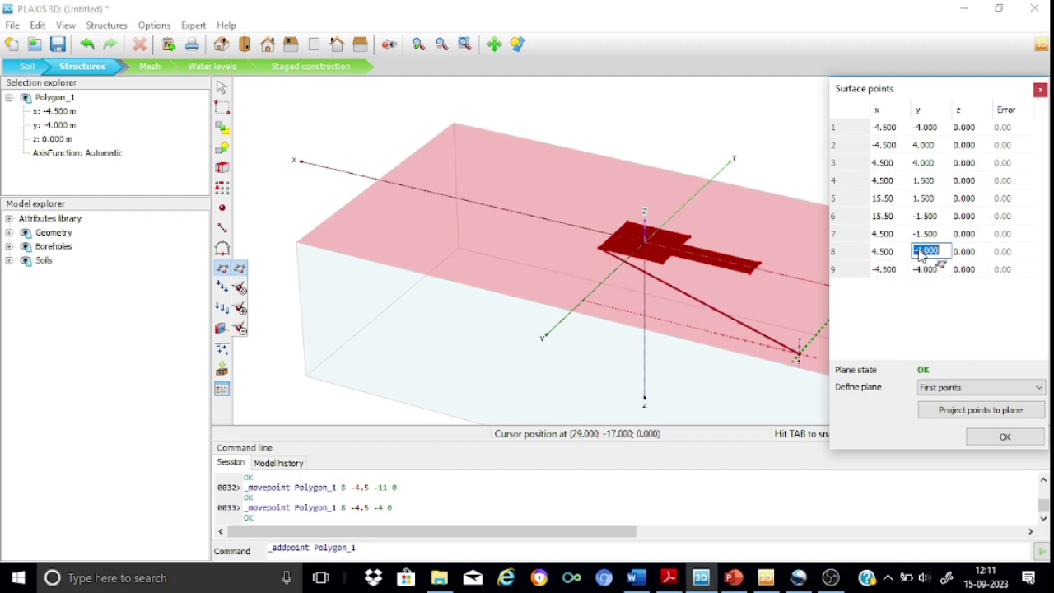
left_click(991, 439)
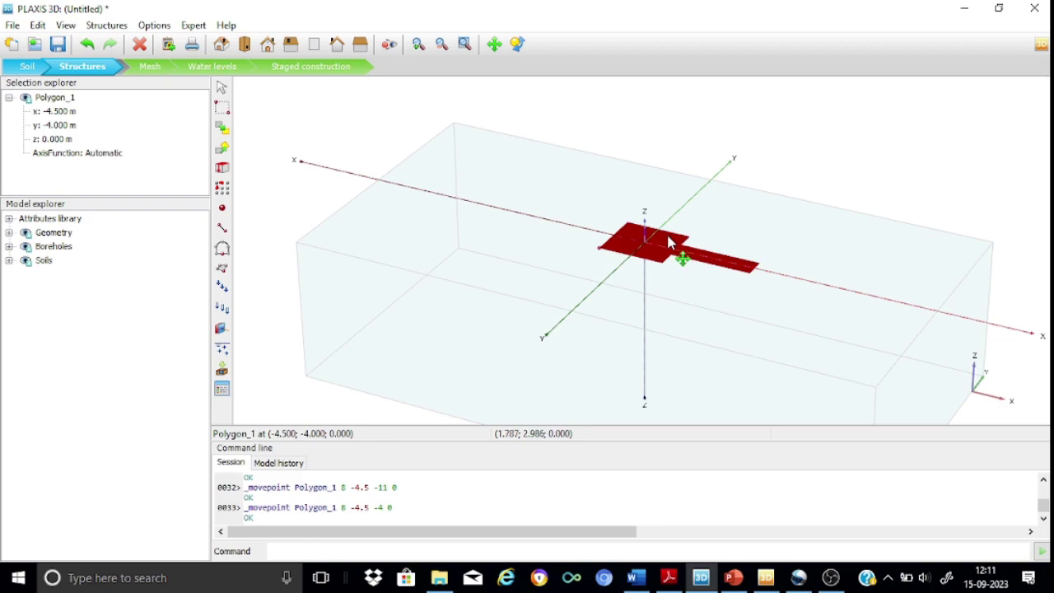
Create a plate on the T-shaped foundation surface
right_click(669, 241)
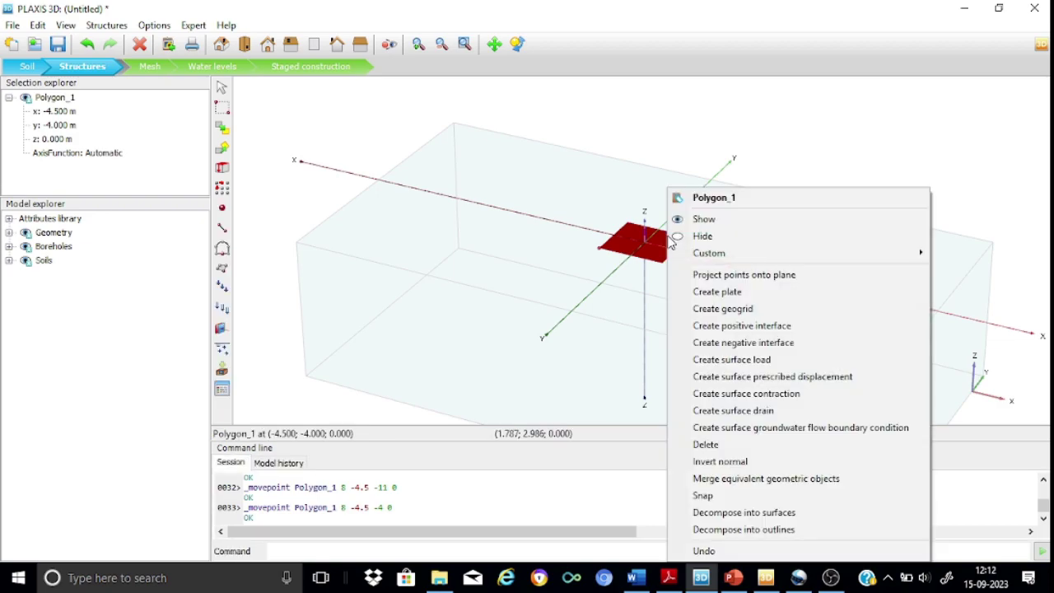
left_click(713, 293)
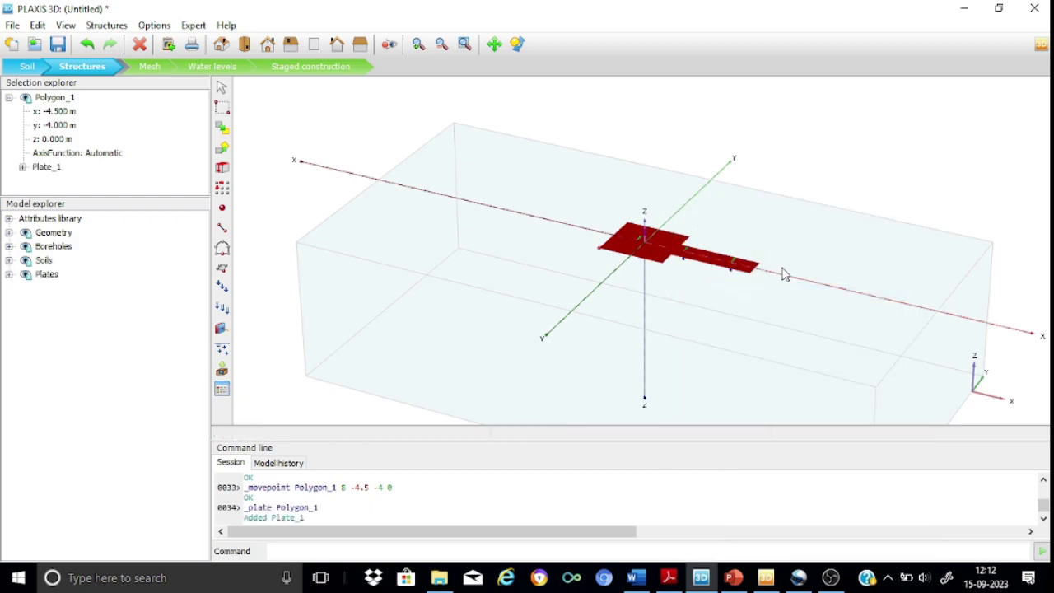
left_click(418, 44)
left_click_drag(564, 183, 819, 322)
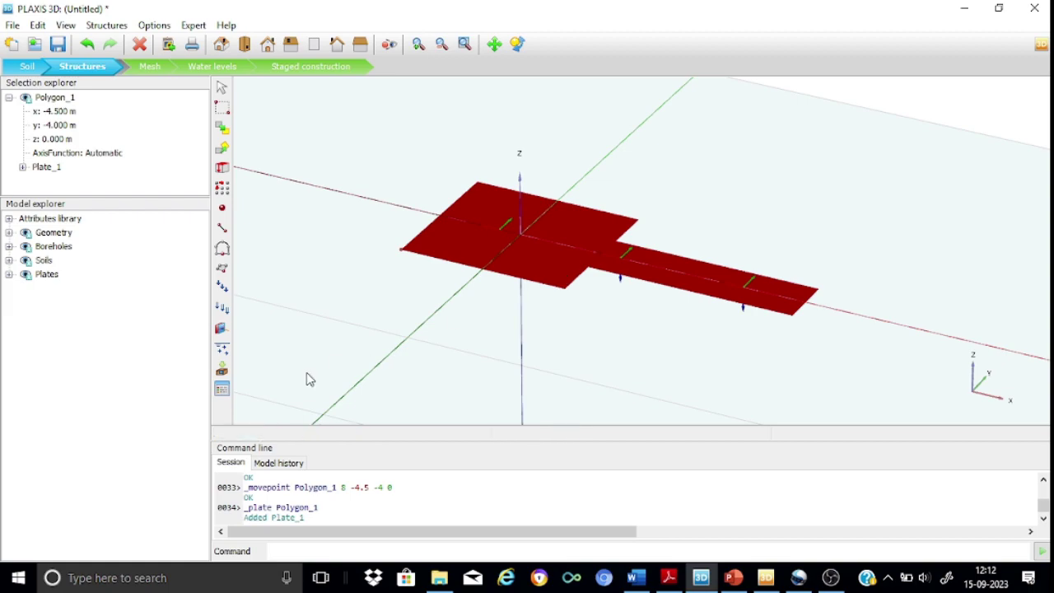
Create a new material set of type Plates and name it footing
left_click(223, 389)
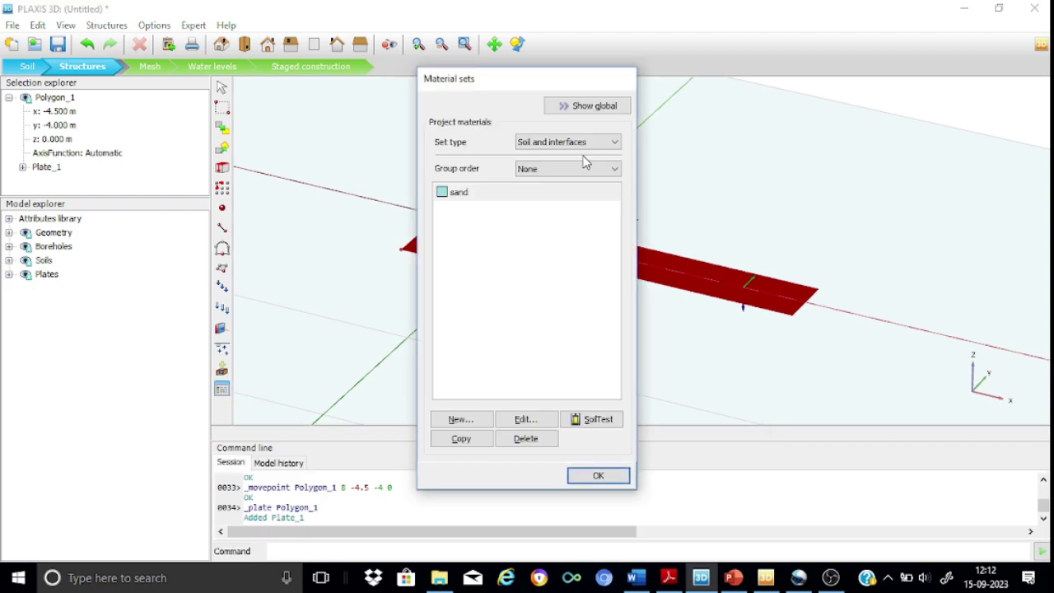
left_click(614, 142)
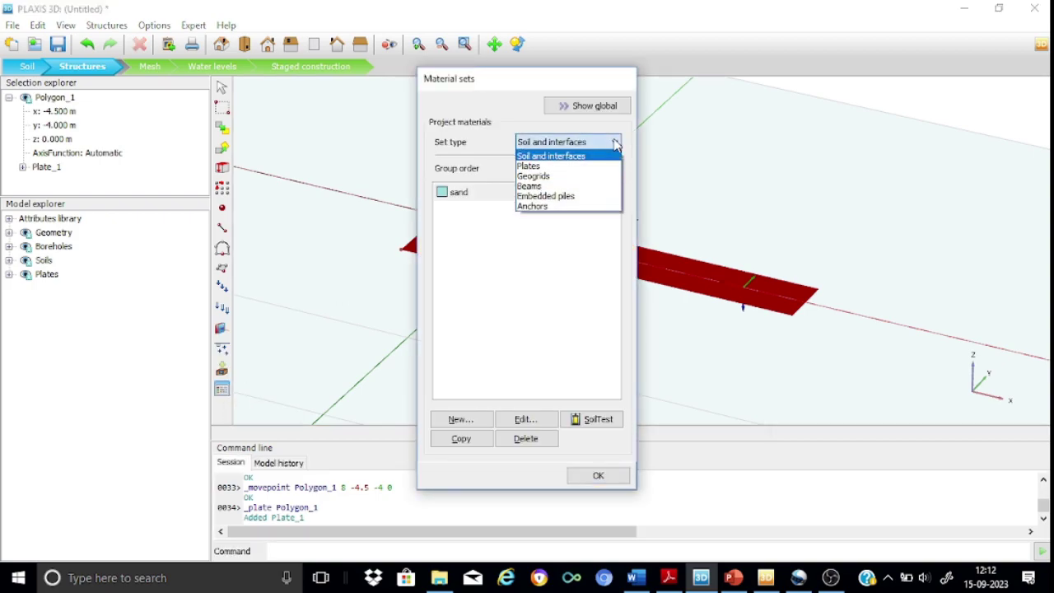
left_click(547, 166)
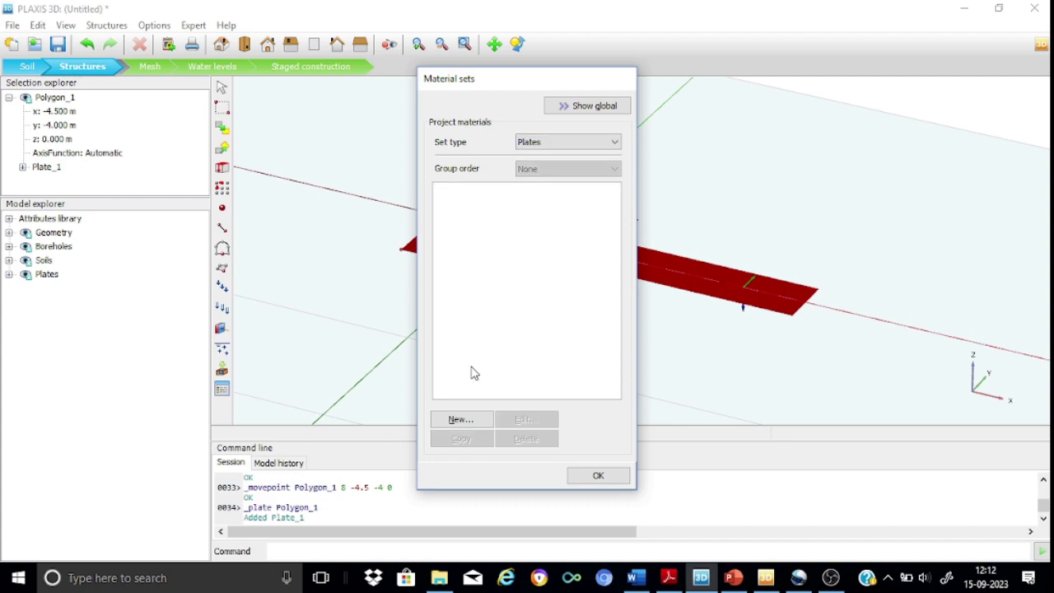
left_click(470, 420)
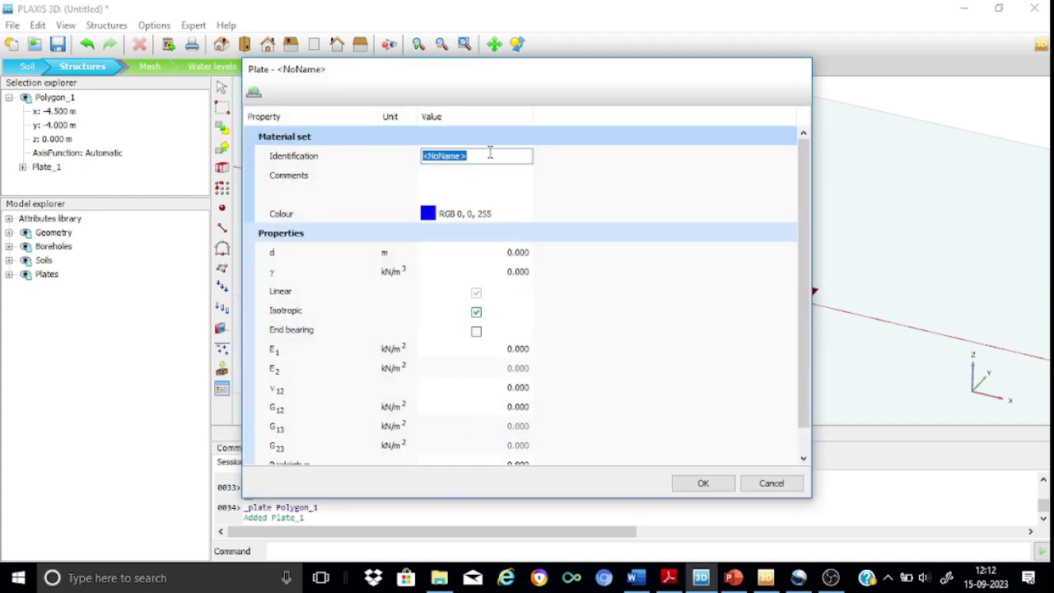
type("footing")
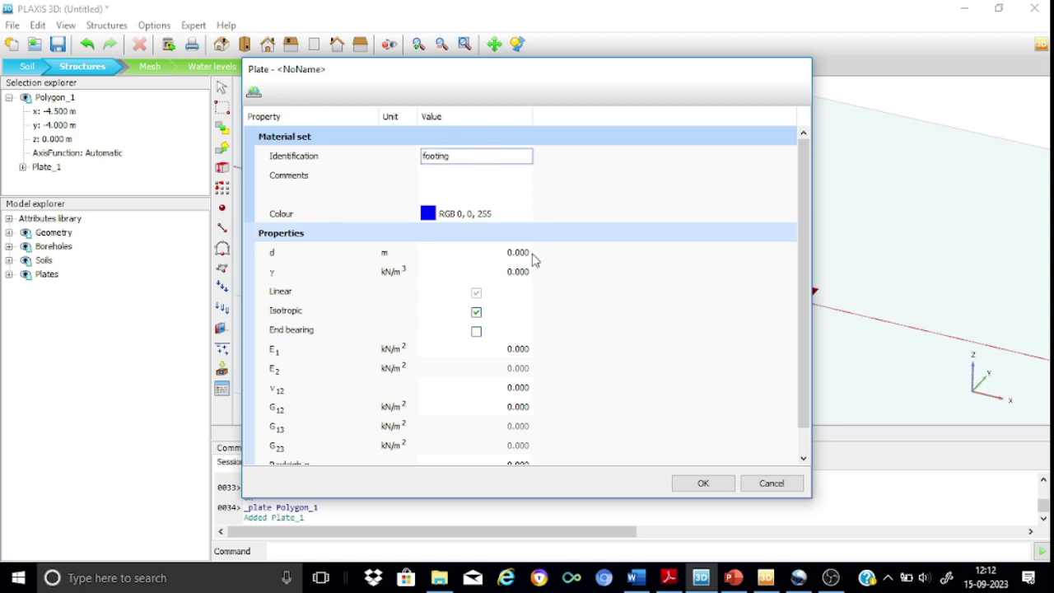
left_click(200, 568)
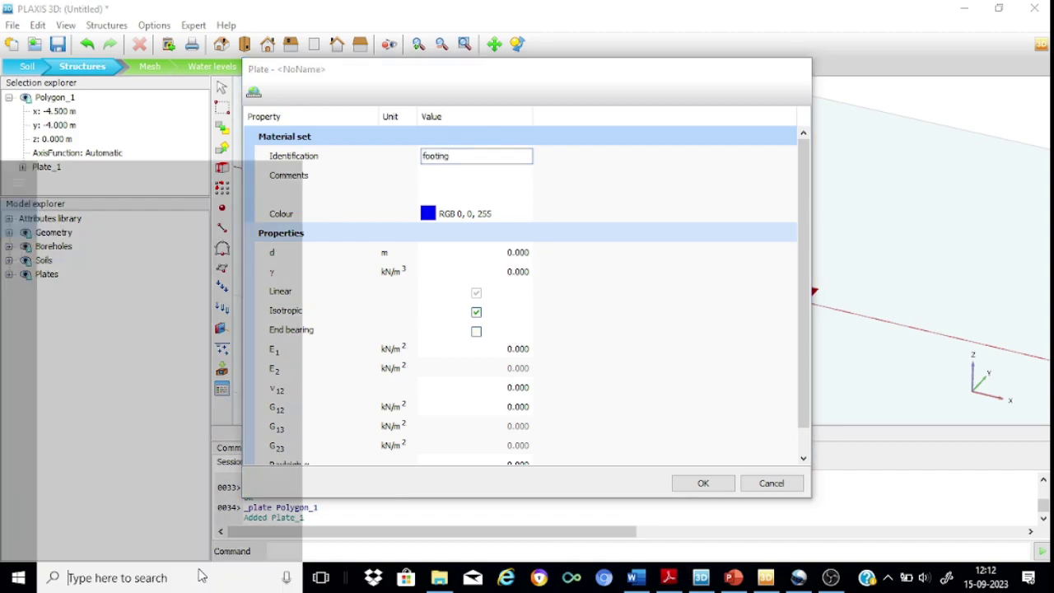
left_click(623, 395)
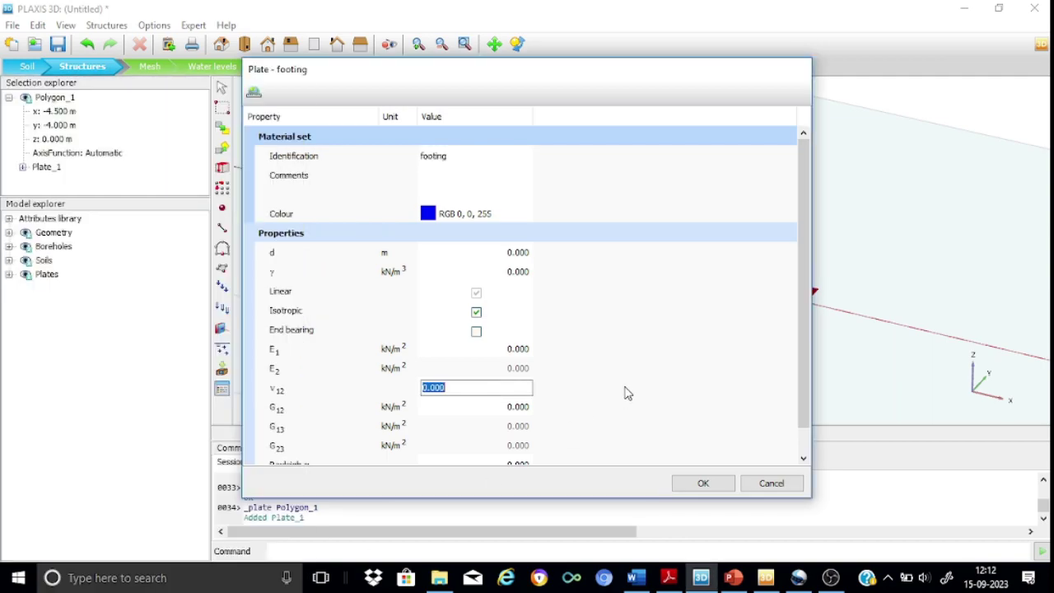
Set the footing's thickness d to 0.6 m, unit weight to 10 kN/m³, E1 to 2.5e7 kN/m² and Poisson's ratio ν12 to 0.15
left_click(513, 251)
type("0.6")
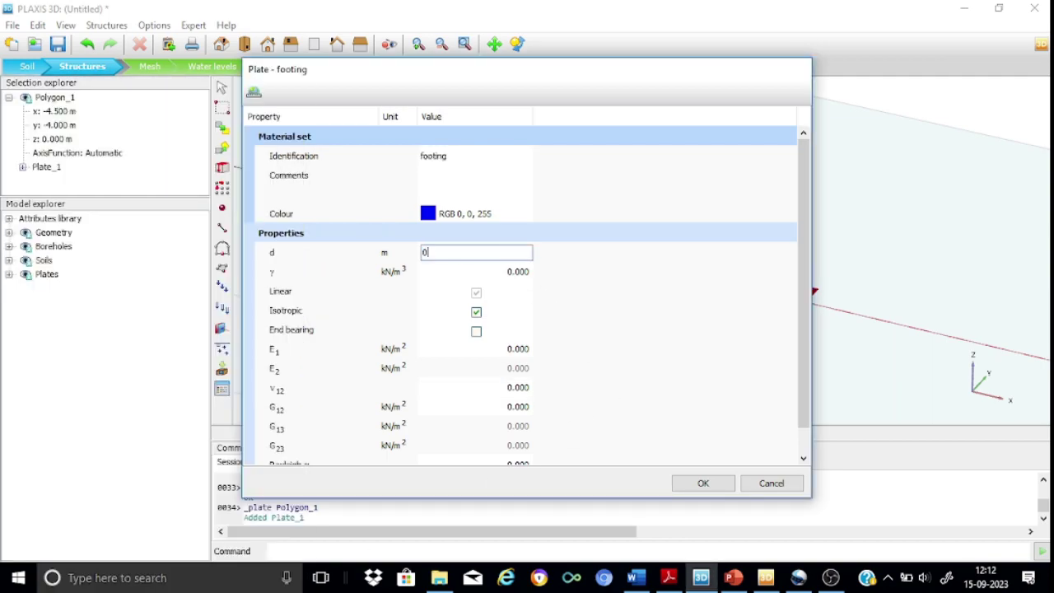
left_click(515, 274)
type("10")
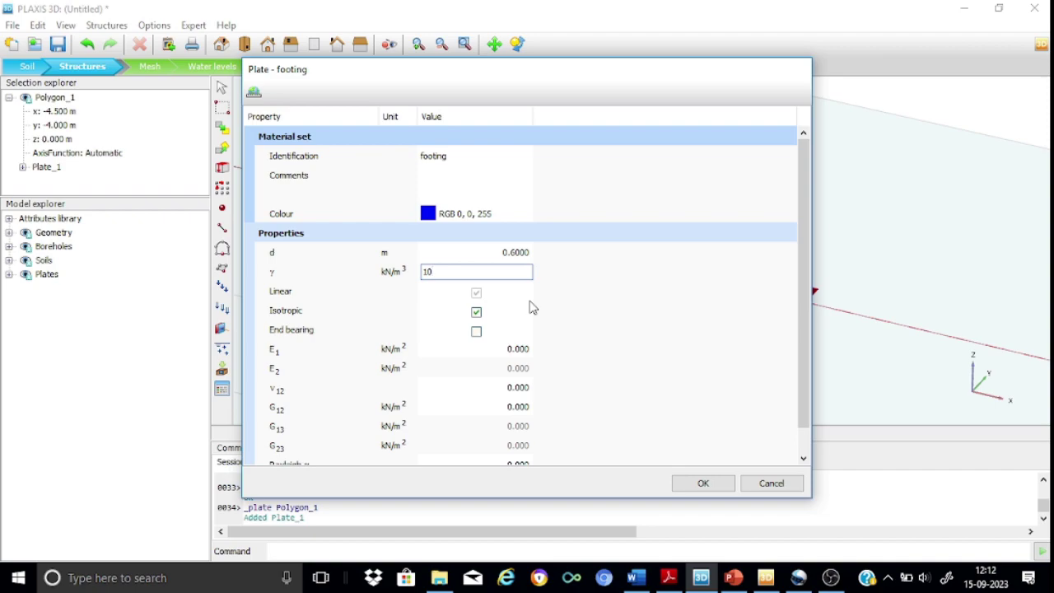
left_click(527, 349)
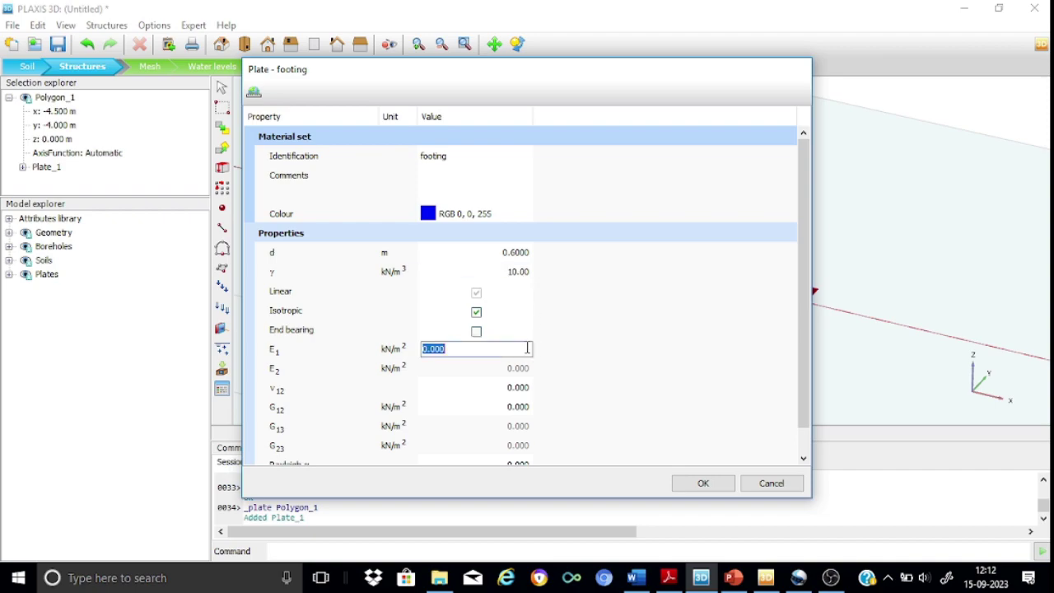
type("2.5e7")
left_click(517, 386)
type("0.15")
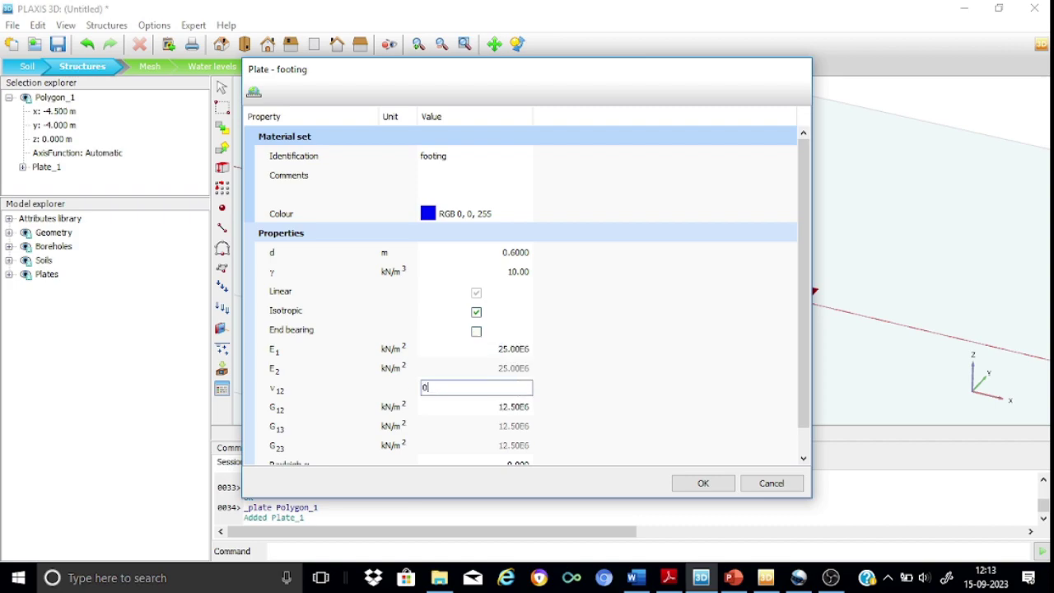
Change the footing material's colour to magenta, save it and close the material sets
left_click(706, 398)
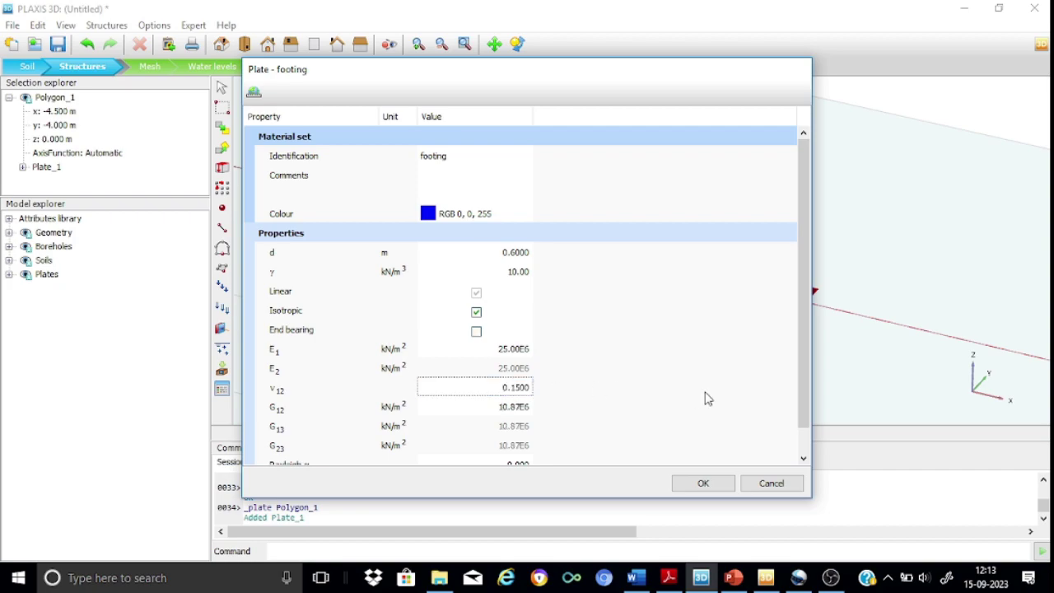
left_click(432, 214)
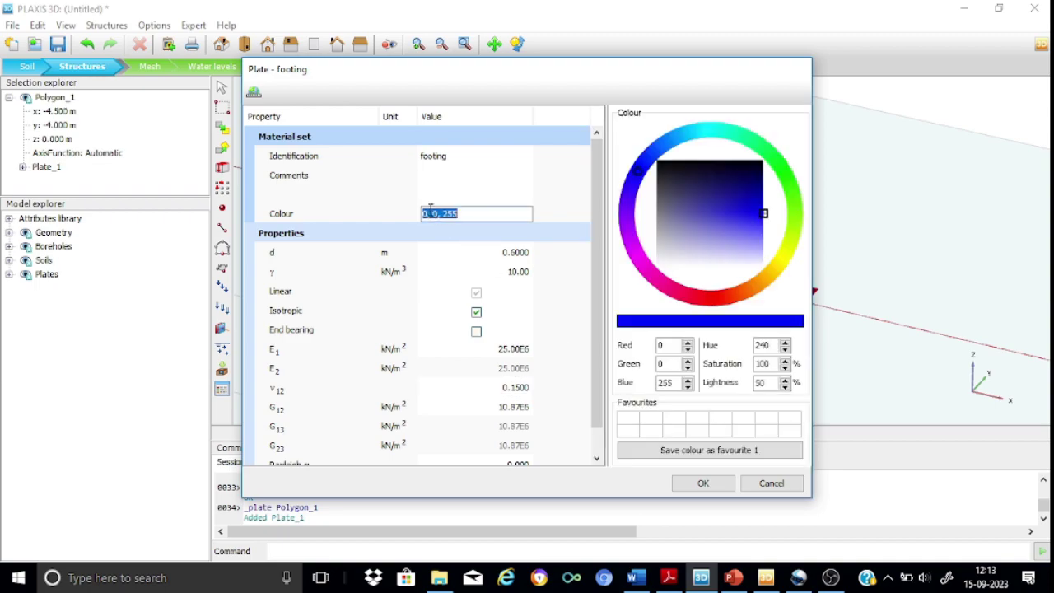
left_click(642, 262)
left_click(694, 487)
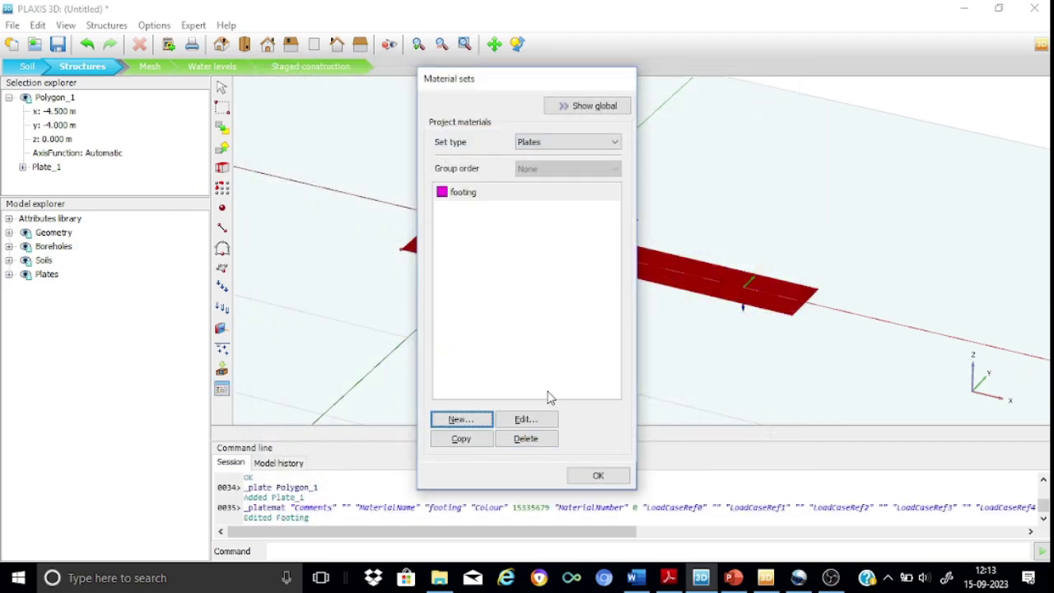
left_click(596, 476)
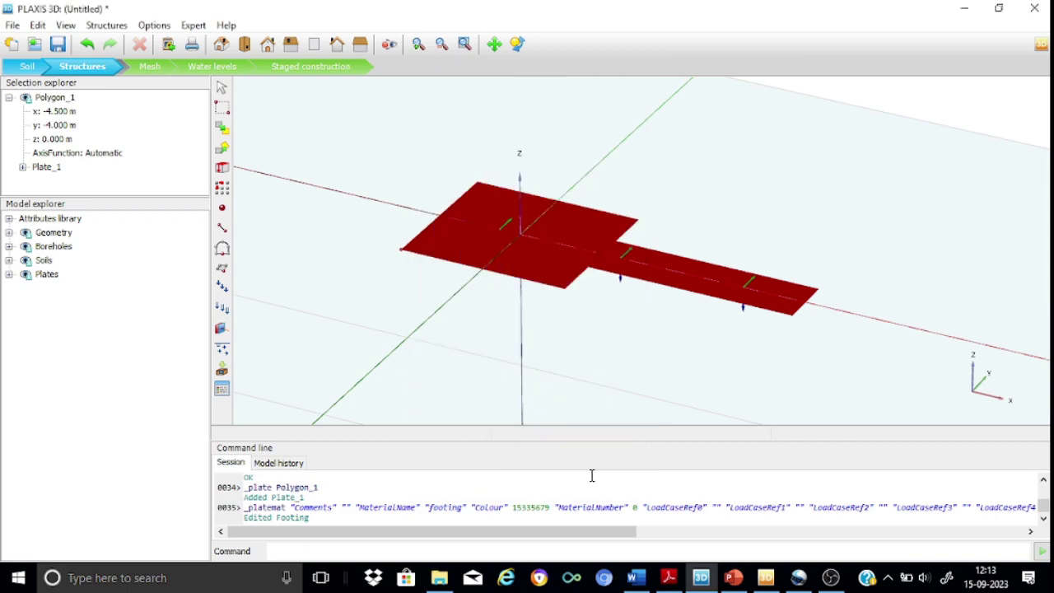
Assign the footing material to the T-shaped foundation plate
right_click(551, 269)
mouse_move(694, 531)
mouse_move(853, 570)
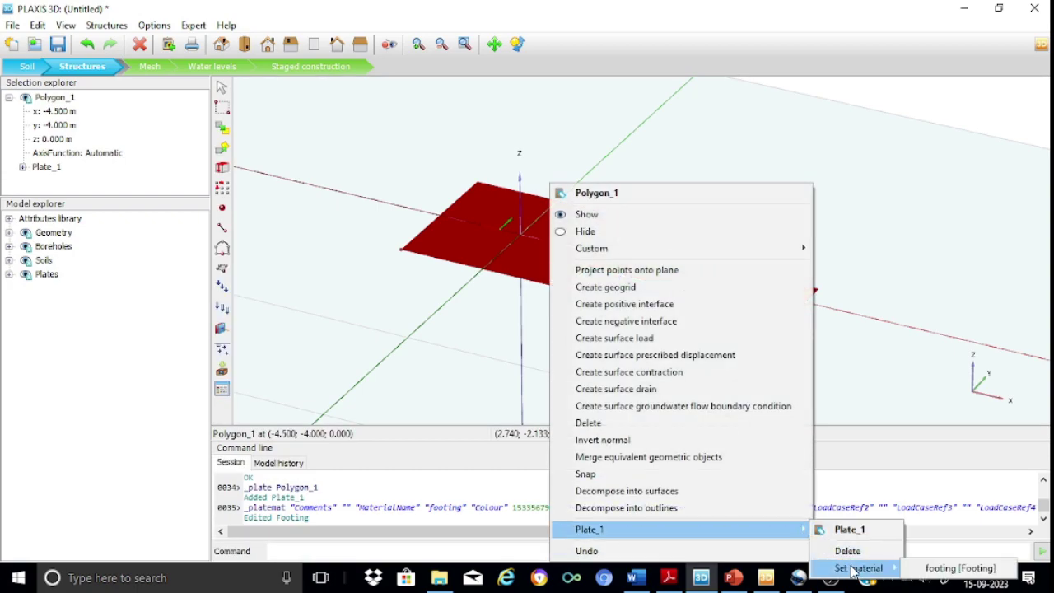
left_click(947, 568)
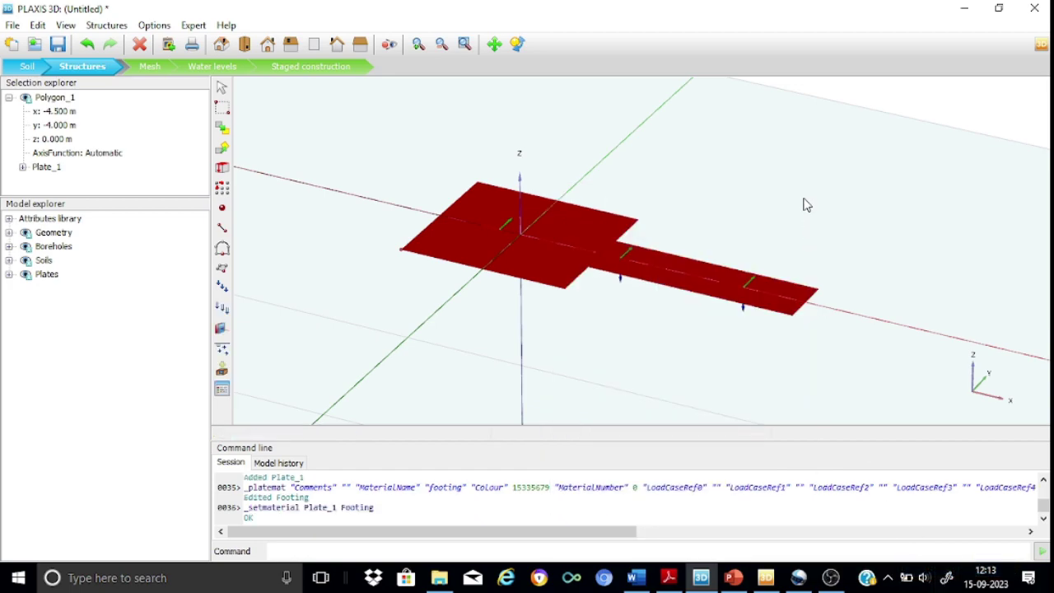
left_click(220, 88)
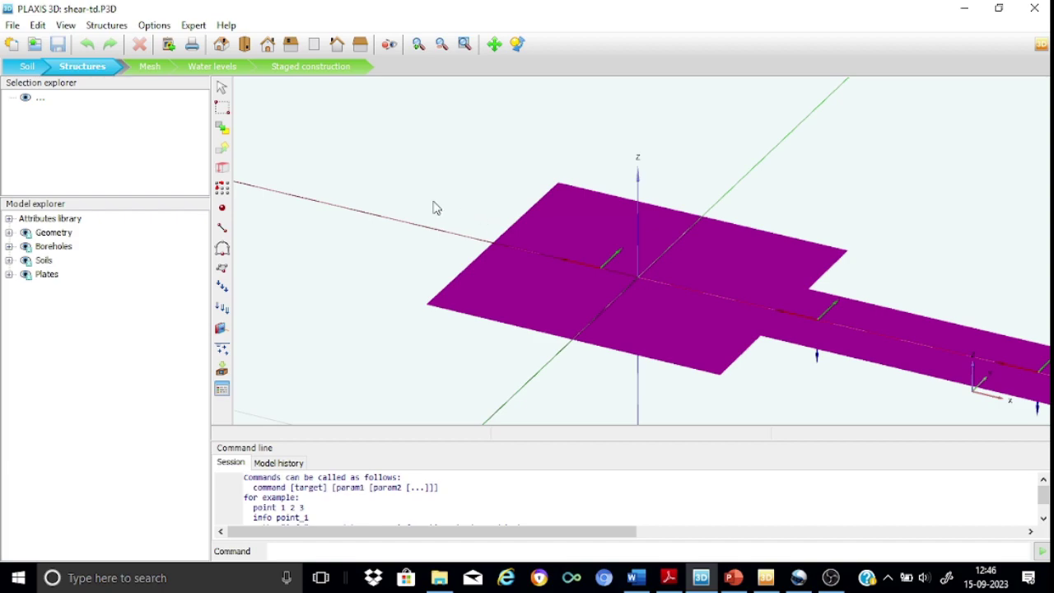
Draw a closed rectangle of four lines on the footing through (-1.5, -2), (-1.5, 2), (1.5, 2) and (1.5, -2) at z = 0
left_click(222, 231)
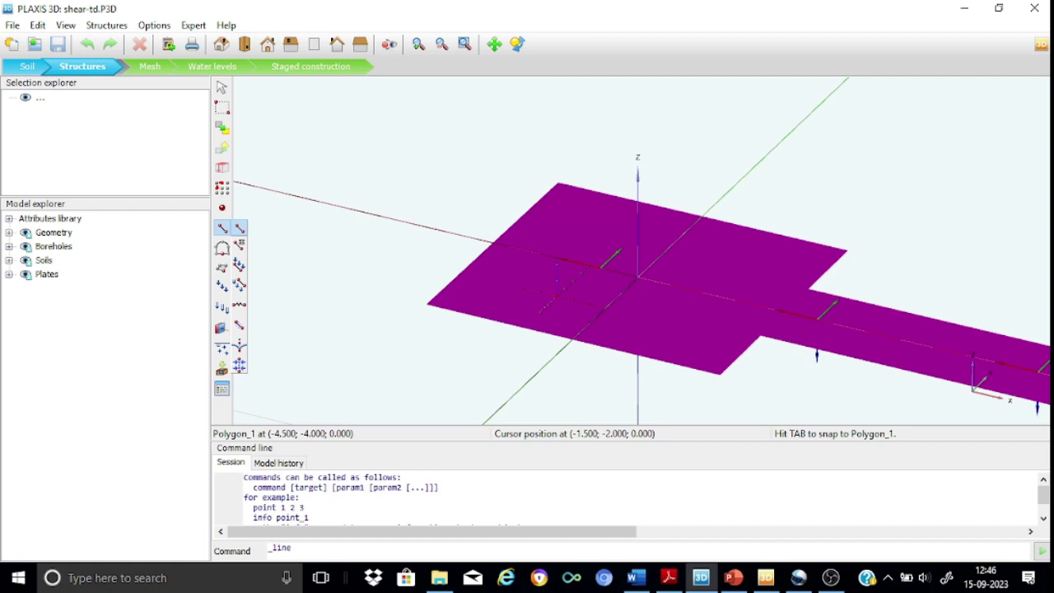
left_click(557, 275)
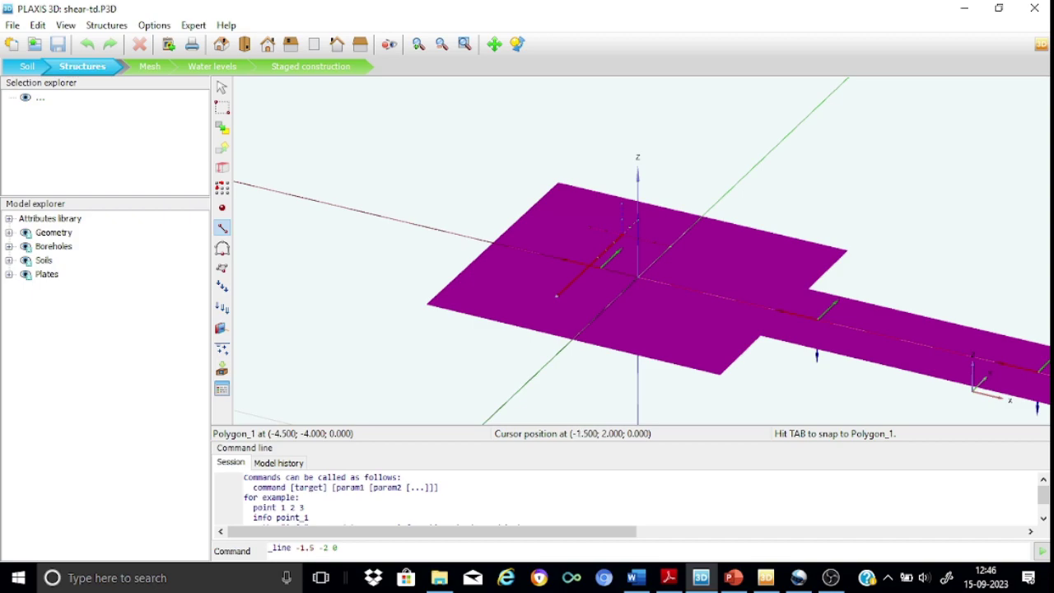
left_click(623, 237)
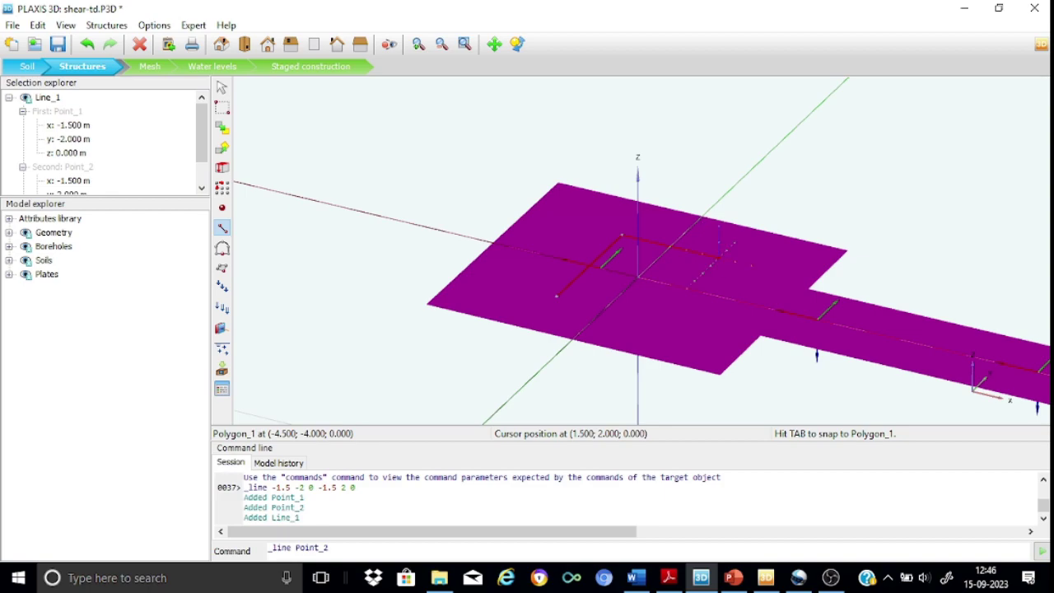
left_click(719, 258)
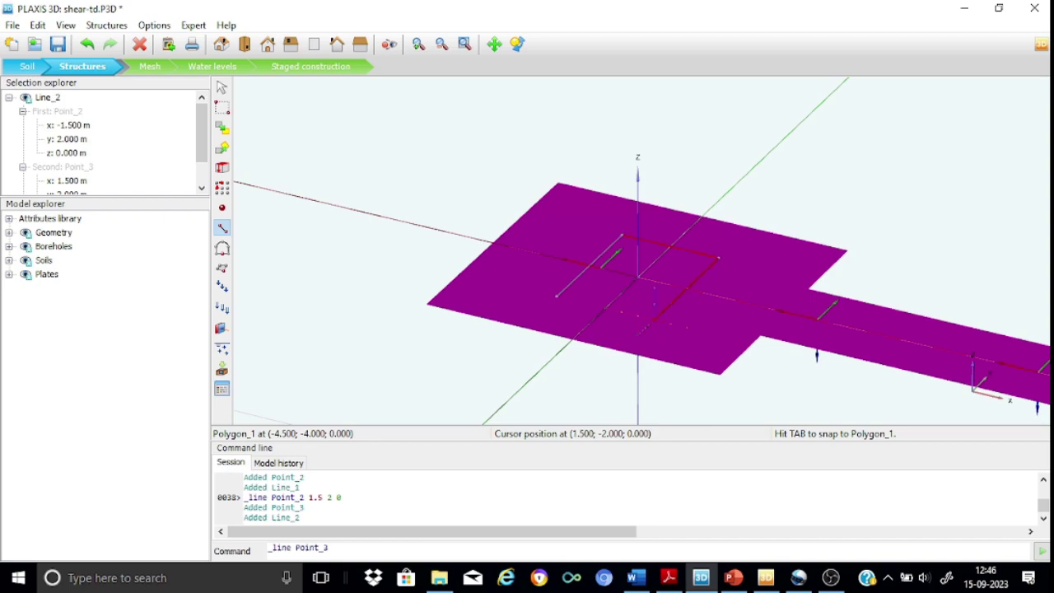
left_click(654, 318)
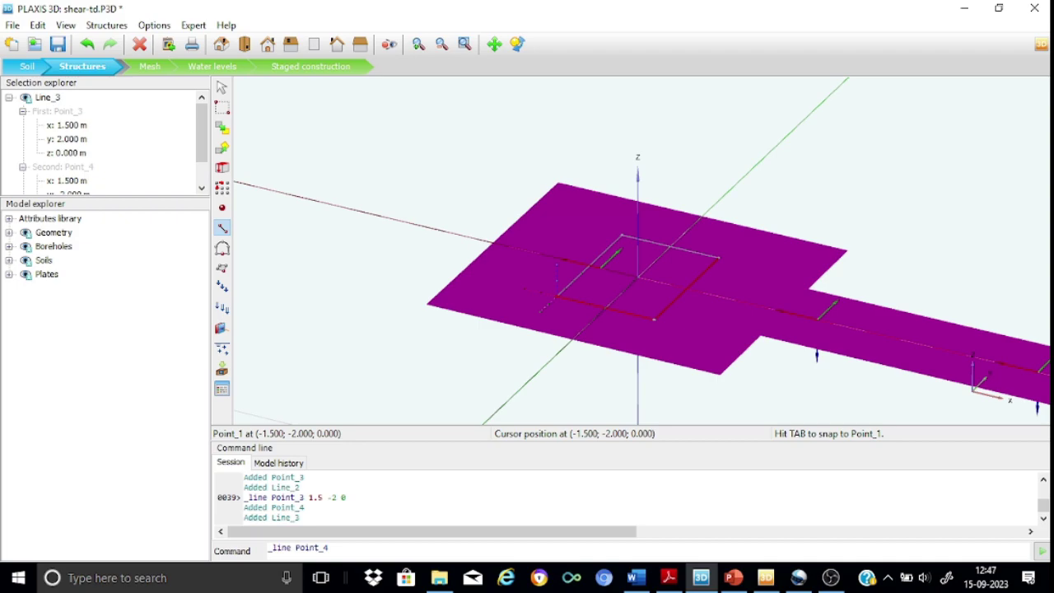
left_click(558, 299)
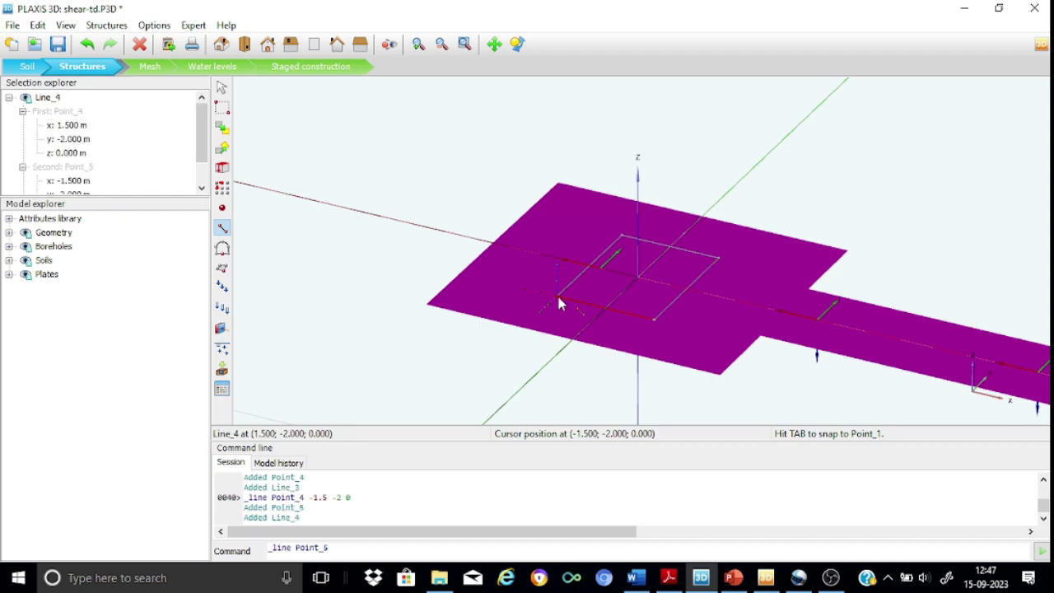
left_click(221, 87)
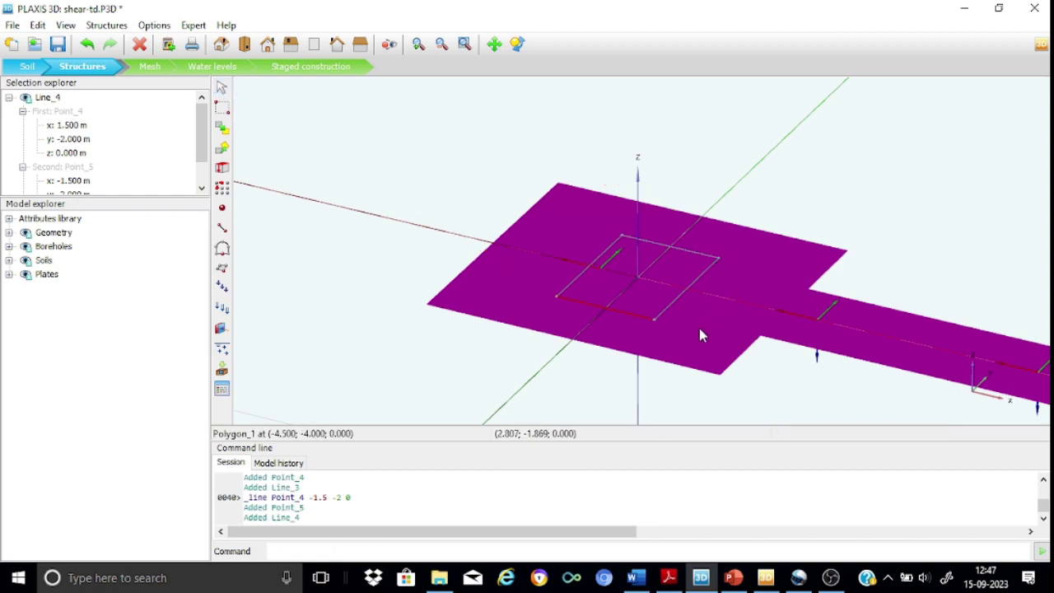
Extrude the rectangle's four lines, Line_1 to Line_4, by 3 m in the z direction to form wall surfaces
left_click(9, 234)
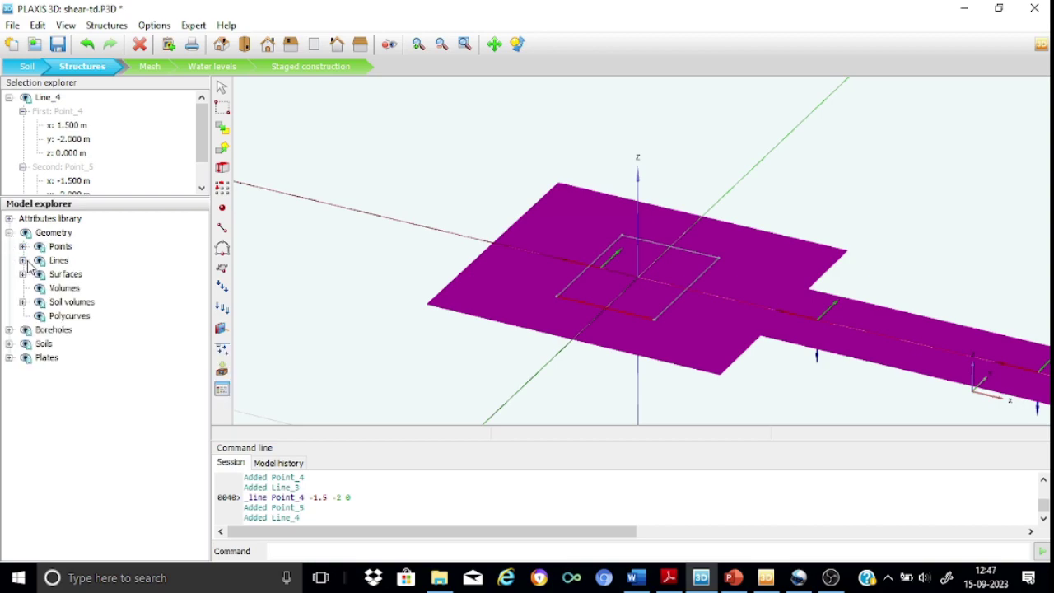
left_click(23, 260)
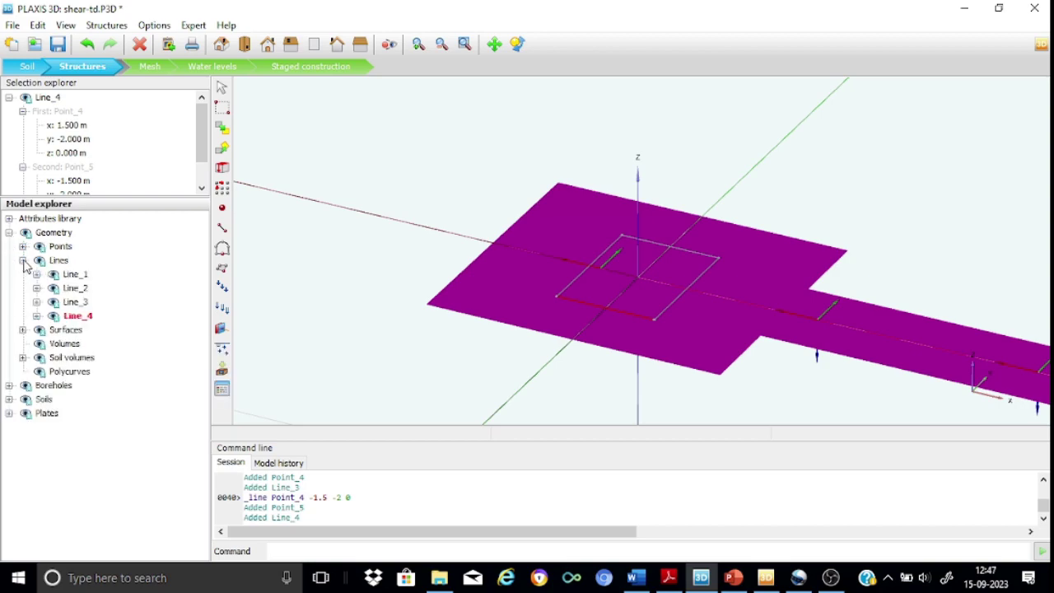
left_click(78, 275)
left_click(79, 289)
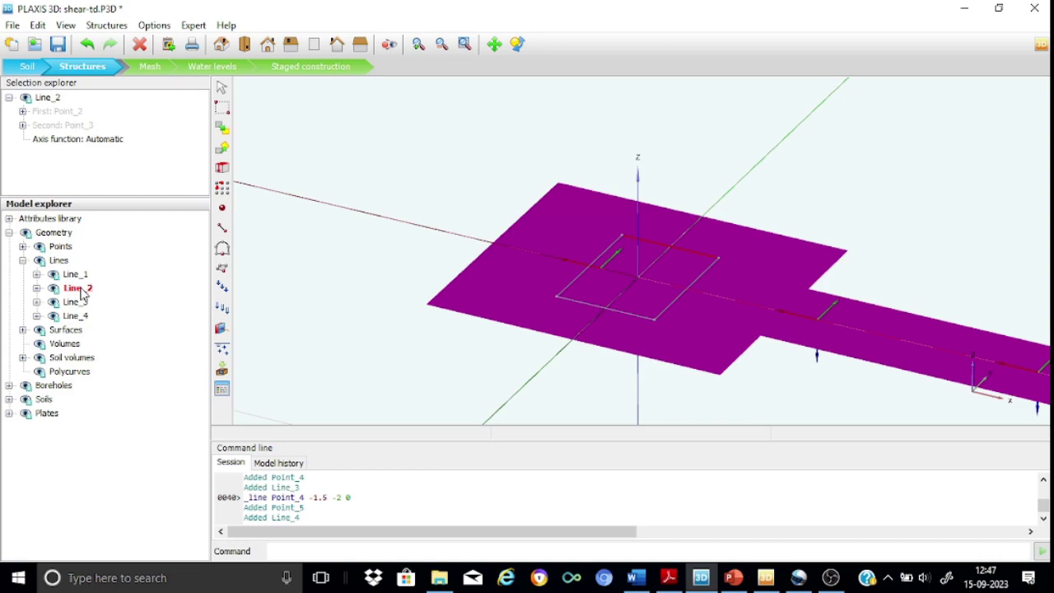
left_click(82, 278)
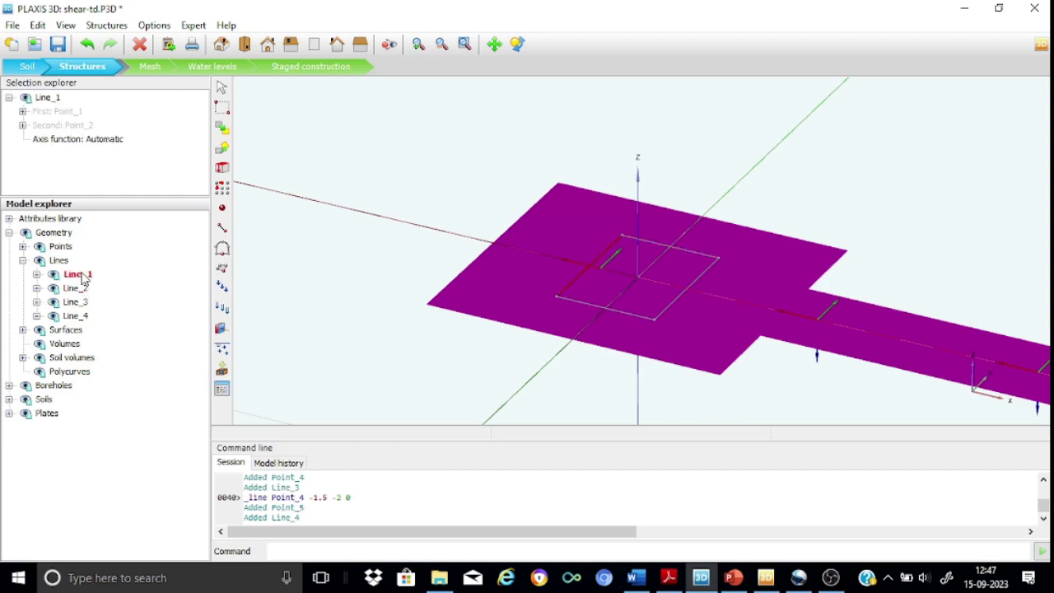
left_click(80, 288, "ctrl")
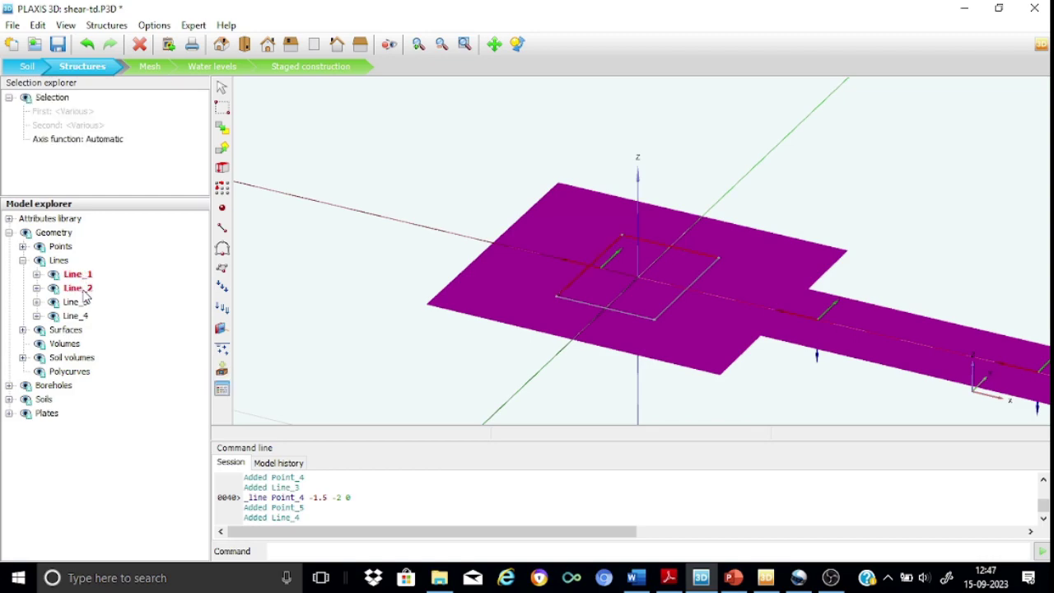
left_click(82, 303, "ctrl")
left_click(85, 317, "ctrl")
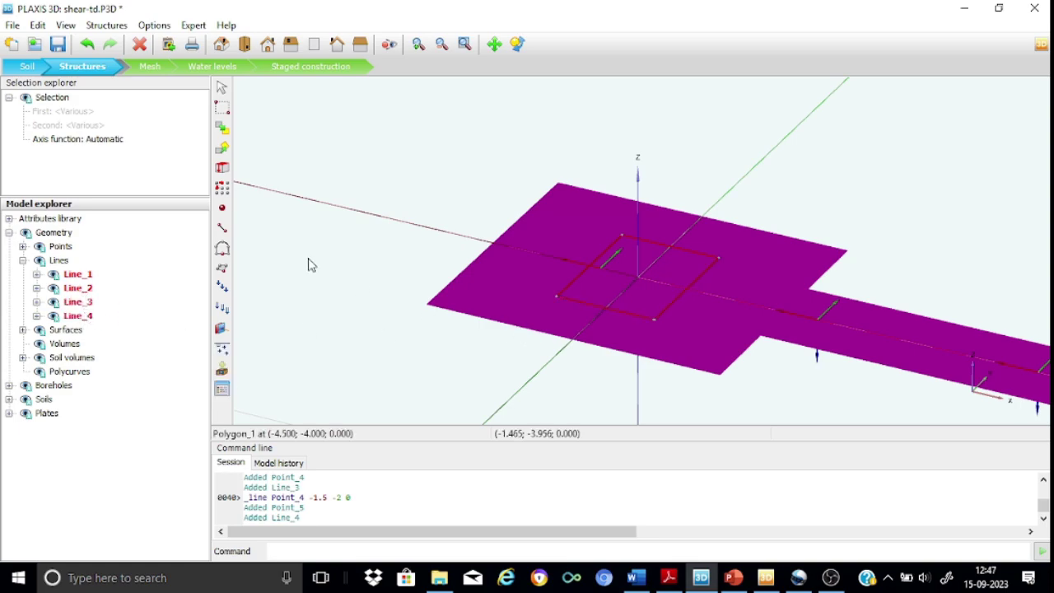
left_click(223, 169)
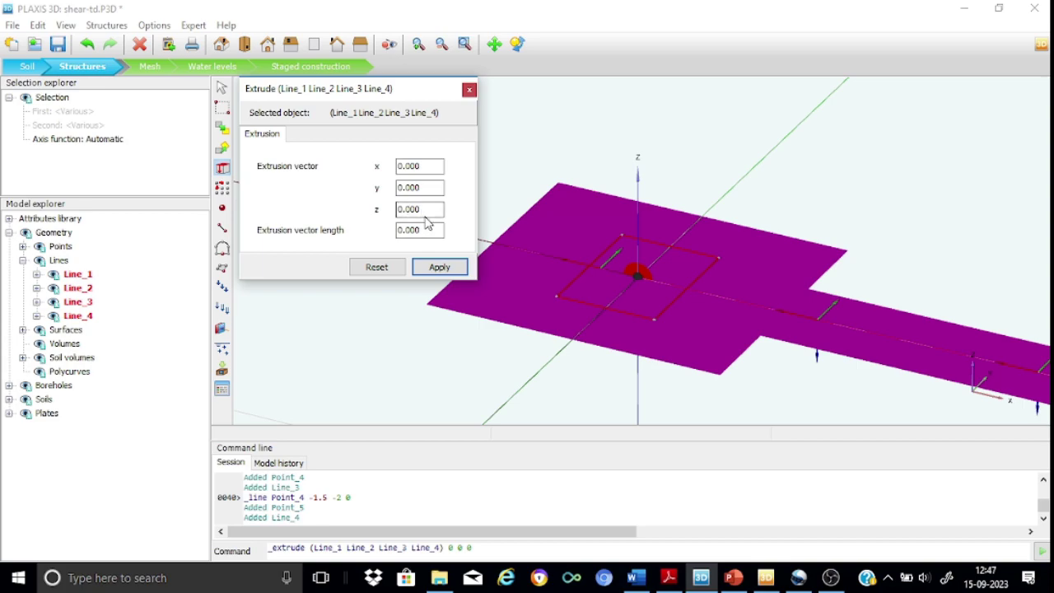
left_click(426, 211)
key("BackSpace")
key("BackSpace")
key("BackSpace")
key("BackSpace")
key("BackSpace")
type("3")
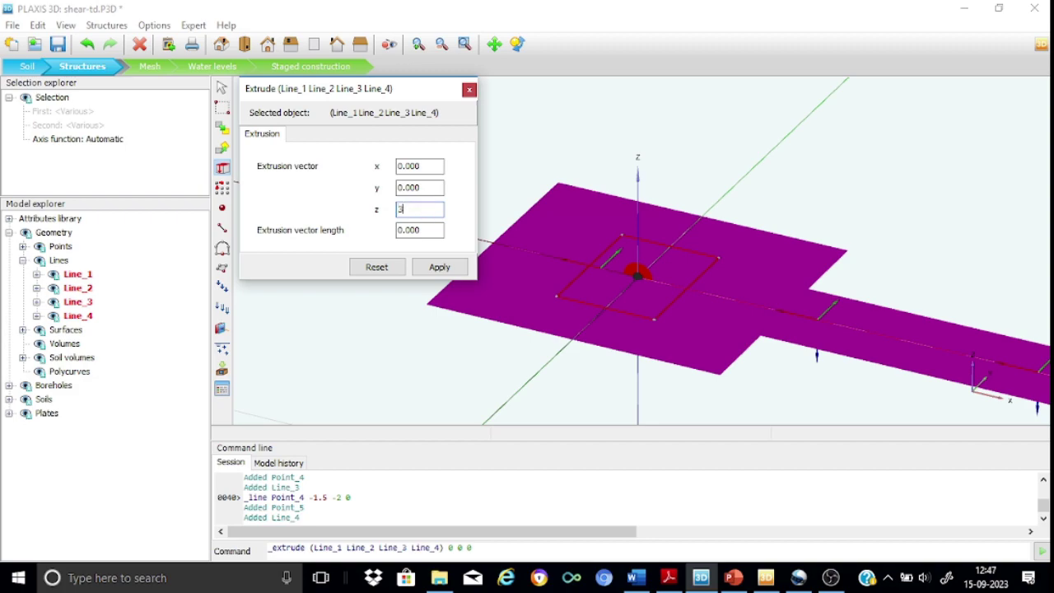
left_click(440, 188)
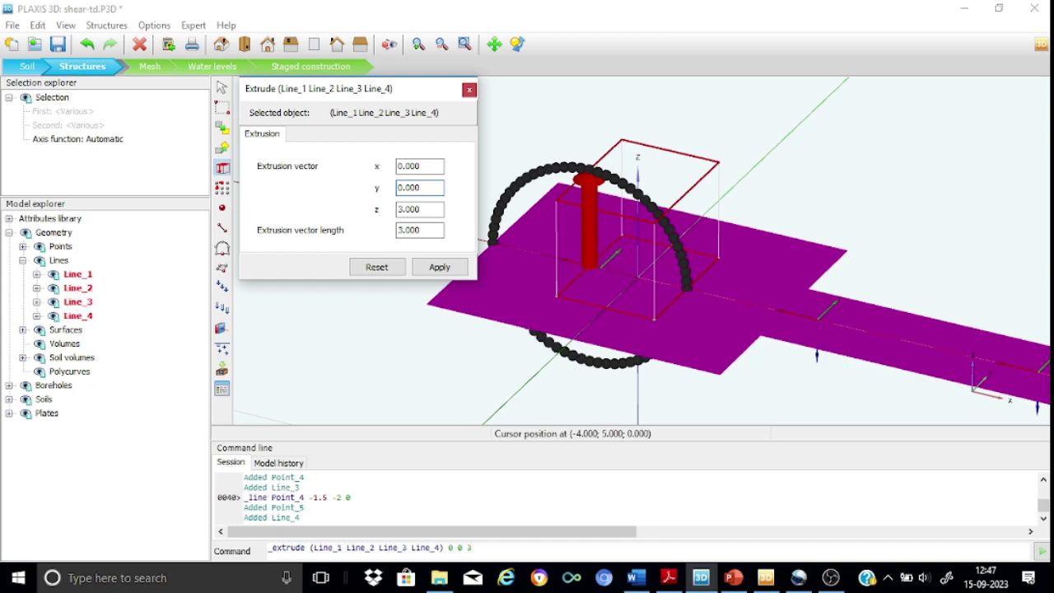
left_click(439, 268)
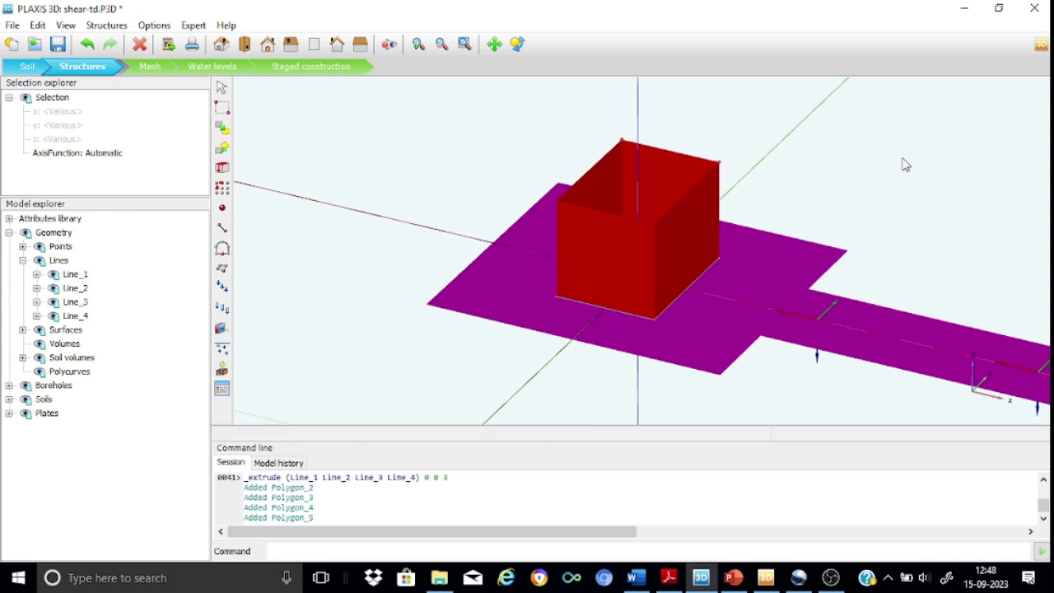
Create plates on the four extruded wall surfaces, Polygon_2 to Polygon_5
left_click(23, 260)
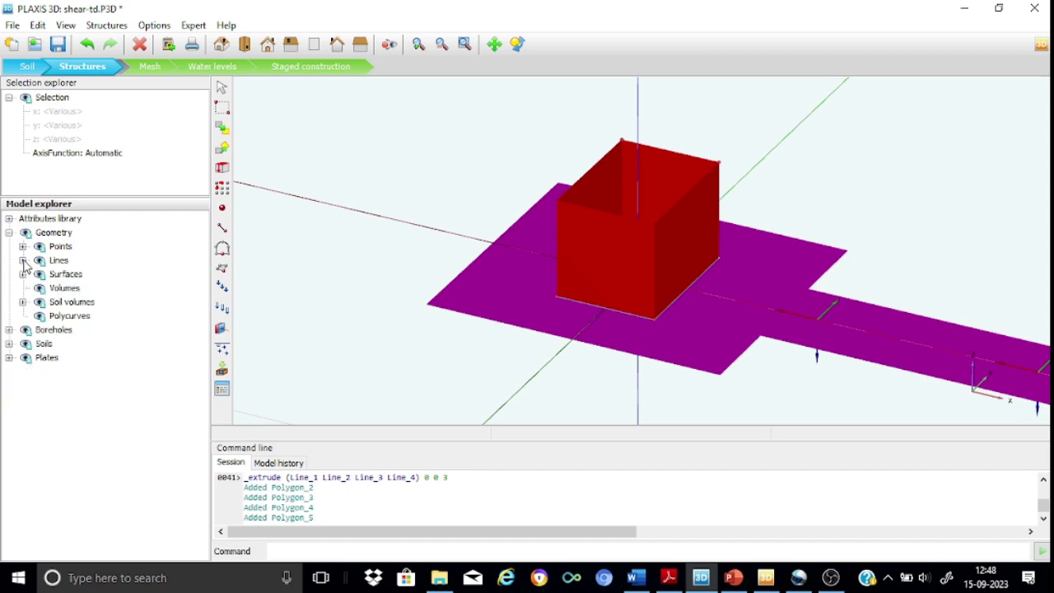
left_click(23, 275)
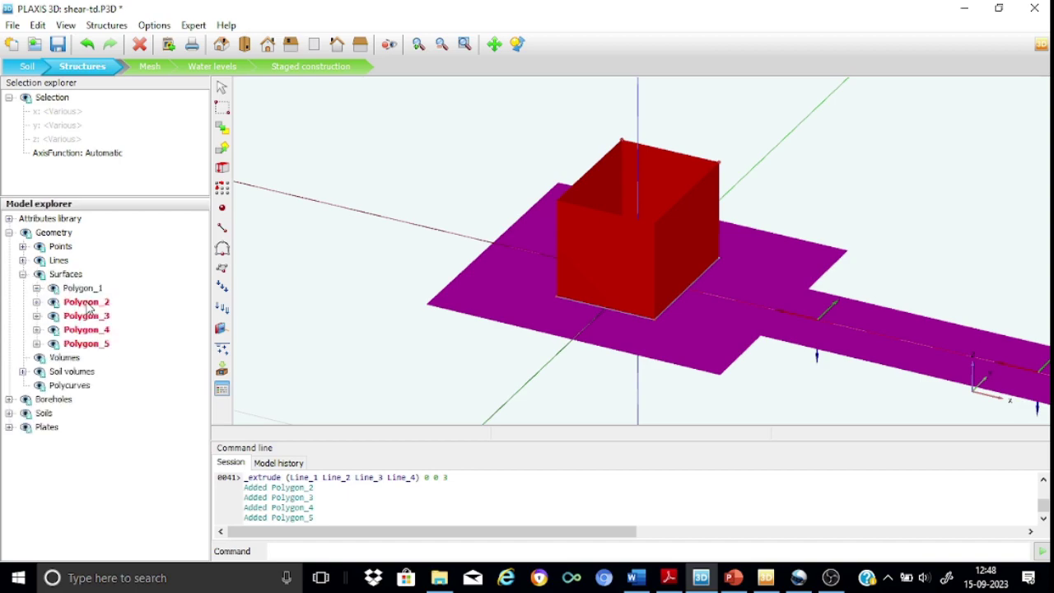
right_click(582, 269)
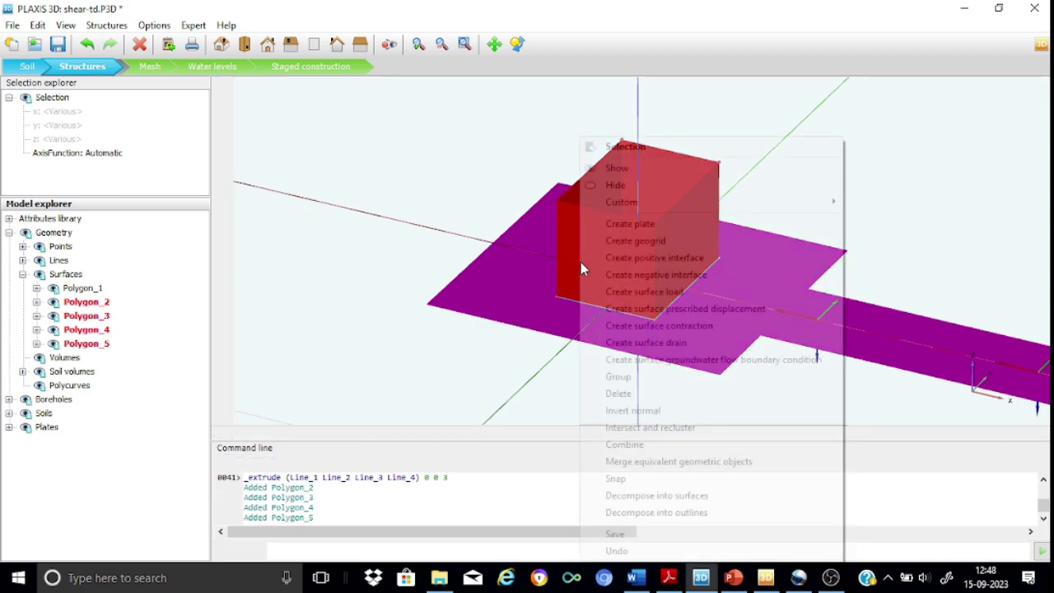
left_click(625, 223)
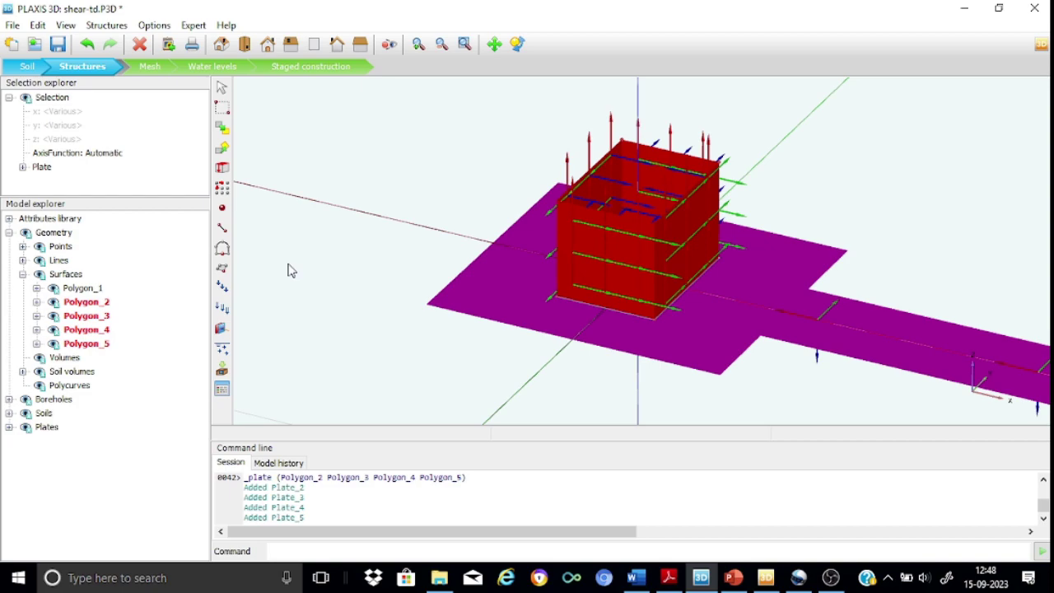
Copy the footing material set of type Plates and name the copy wall
left_click(223, 395)
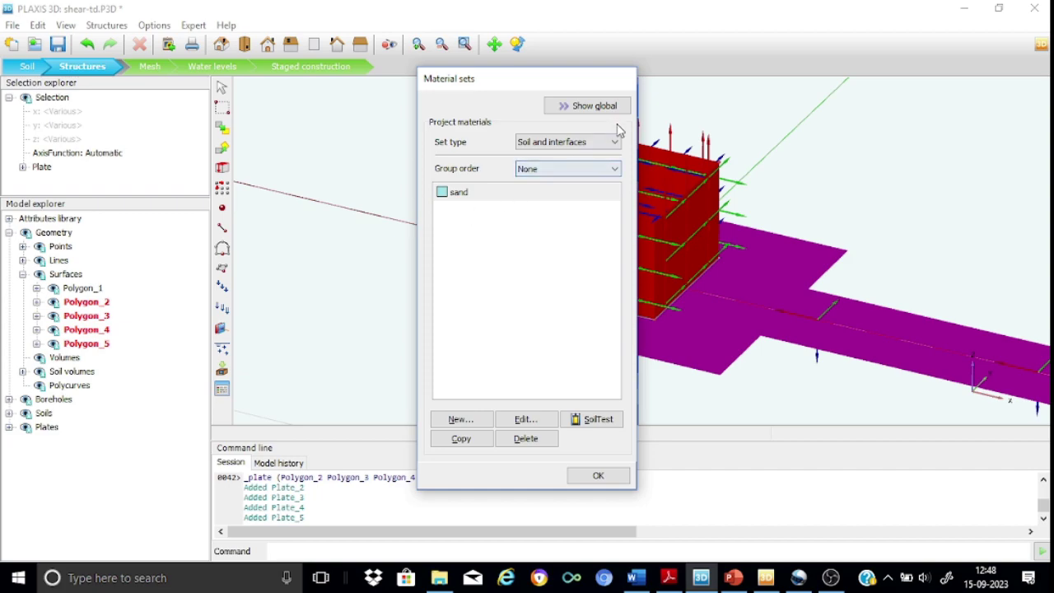
left_click(608, 143)
left_click(558, 164)
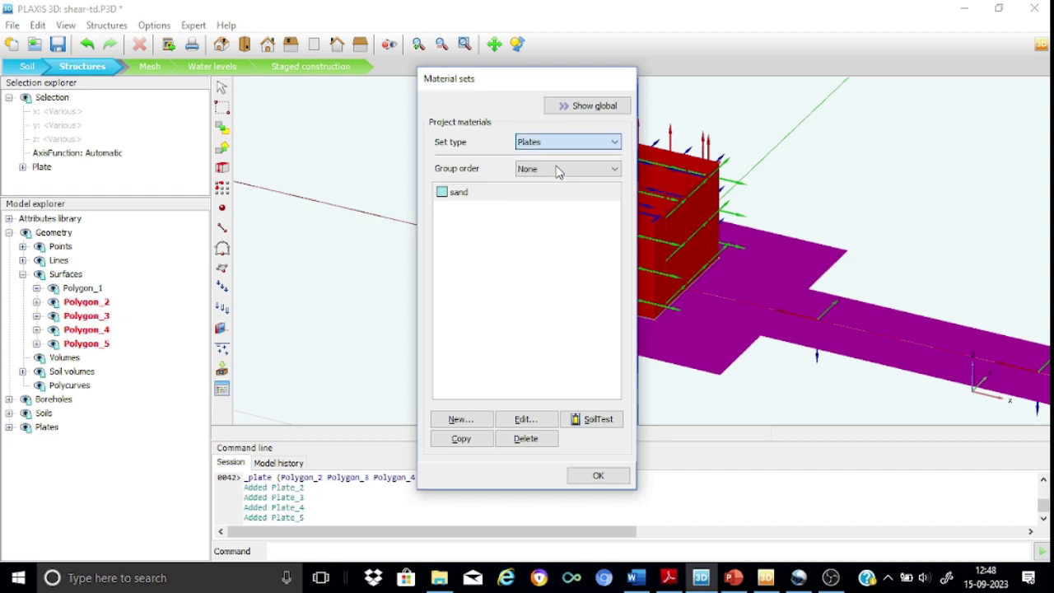
left_click(464, 193)
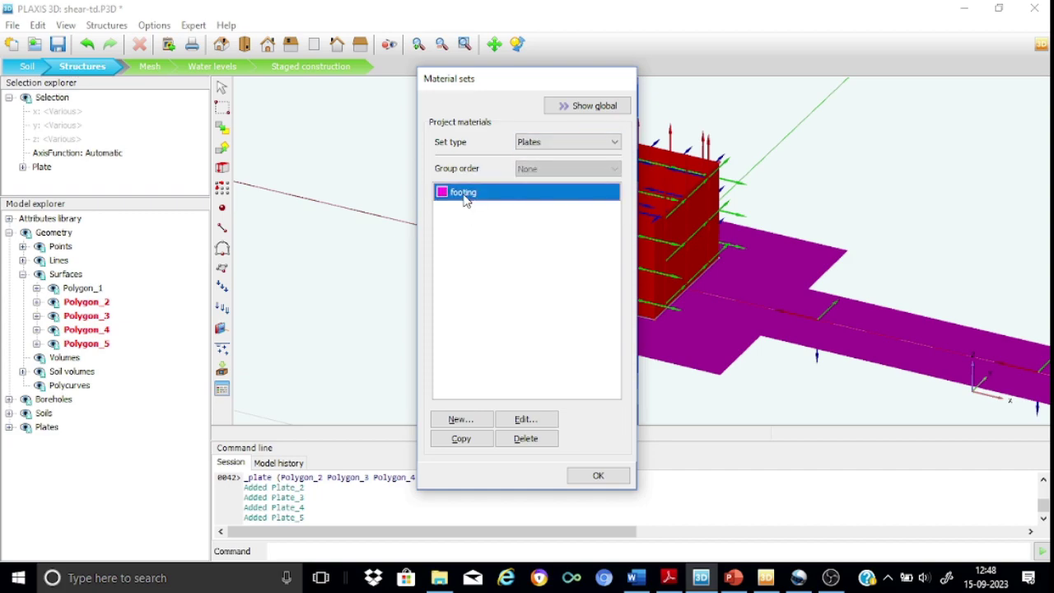
right_click(466, 203)
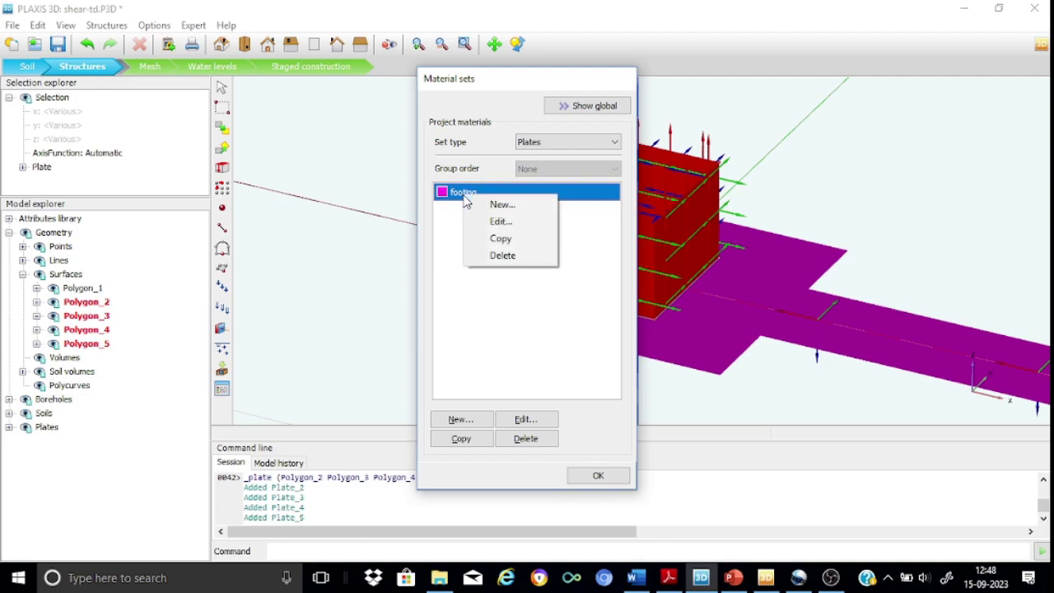
left_click(494, 241)
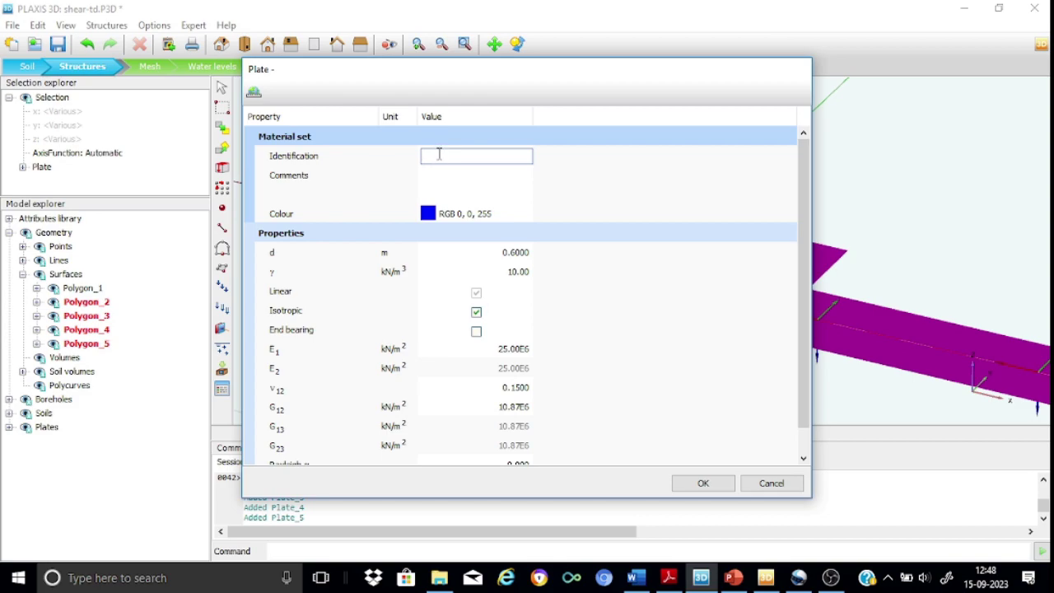
type("wall")
Set the wall plate material's thickness d to 0.20 m and its colour to RGB 115, 255, 0, and save the material set
left_click(516, 256)
type("0.20")
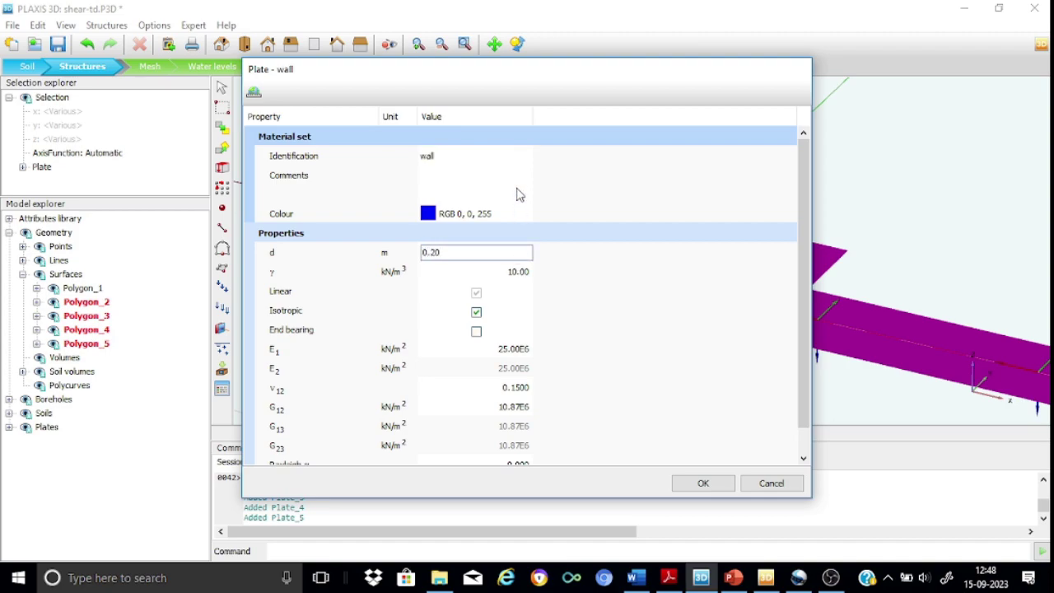
left_click(437, 214)
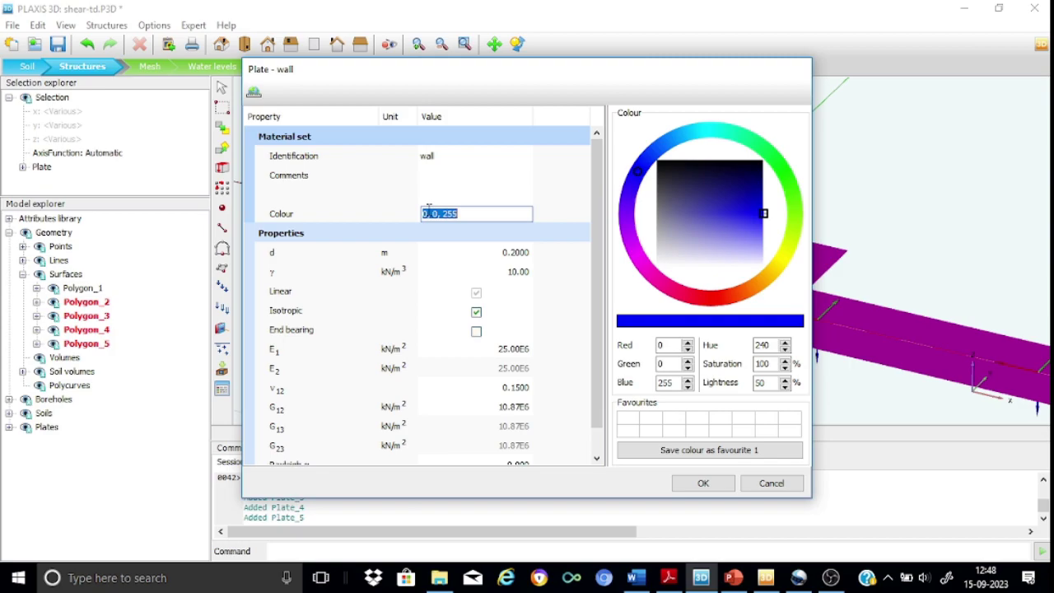
left_click(796, 211)
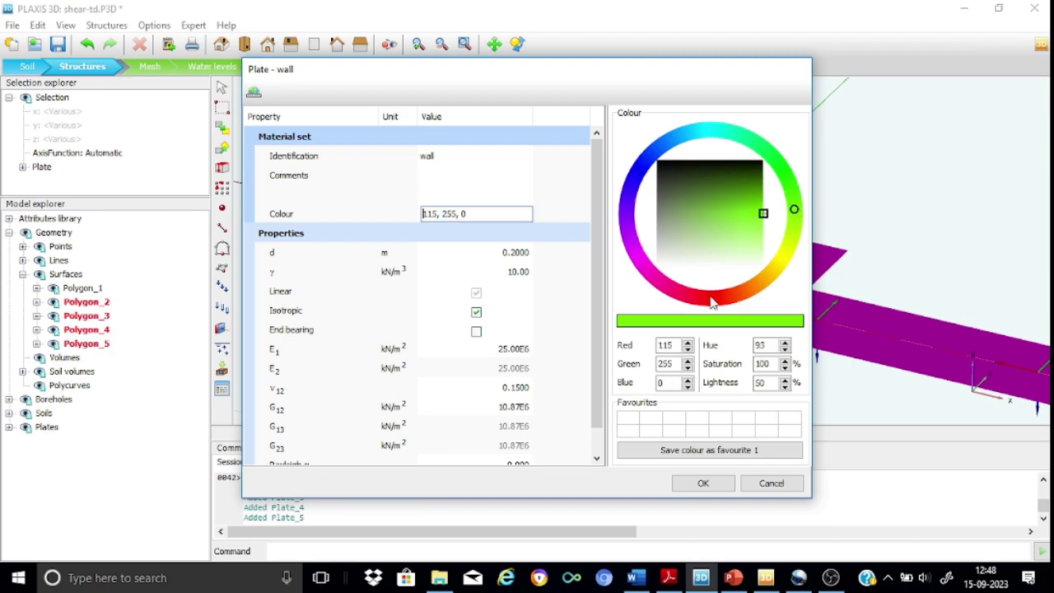
left_click(708, 484)
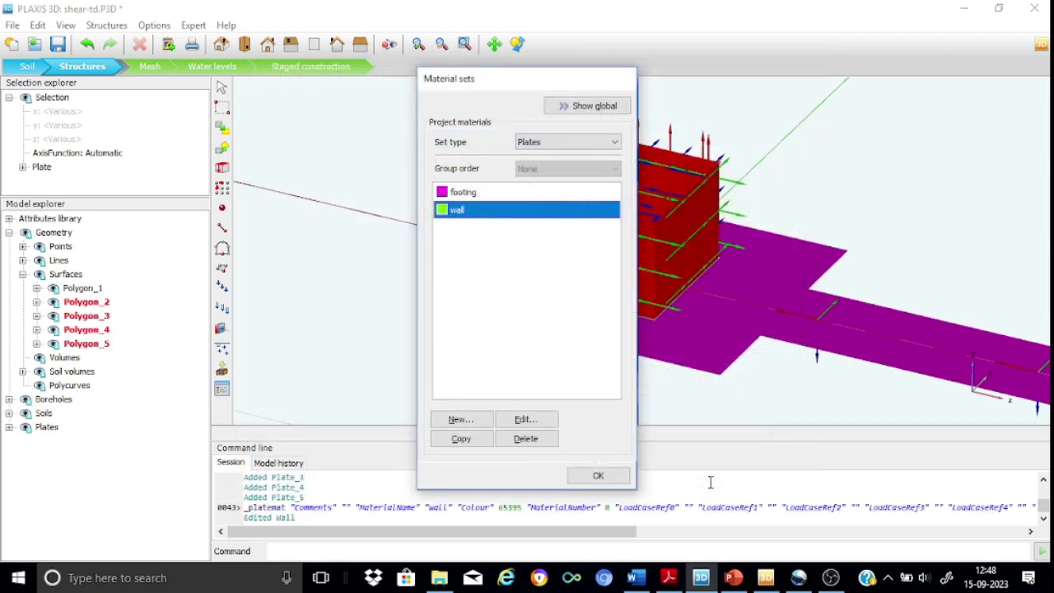
double_click(463, 212)
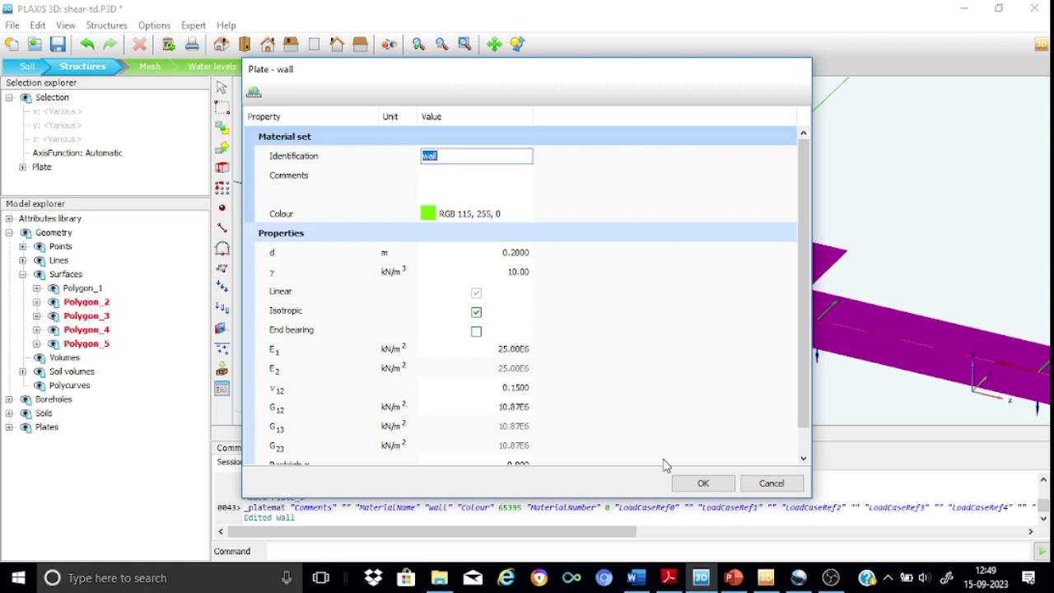
left_click(700, 483)
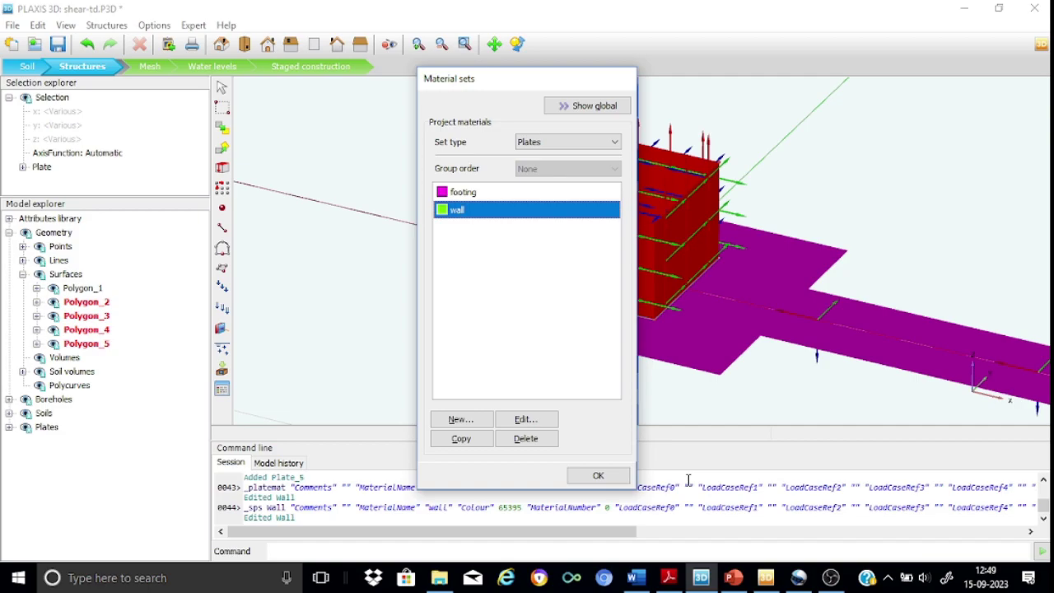
left_click(599, 478)
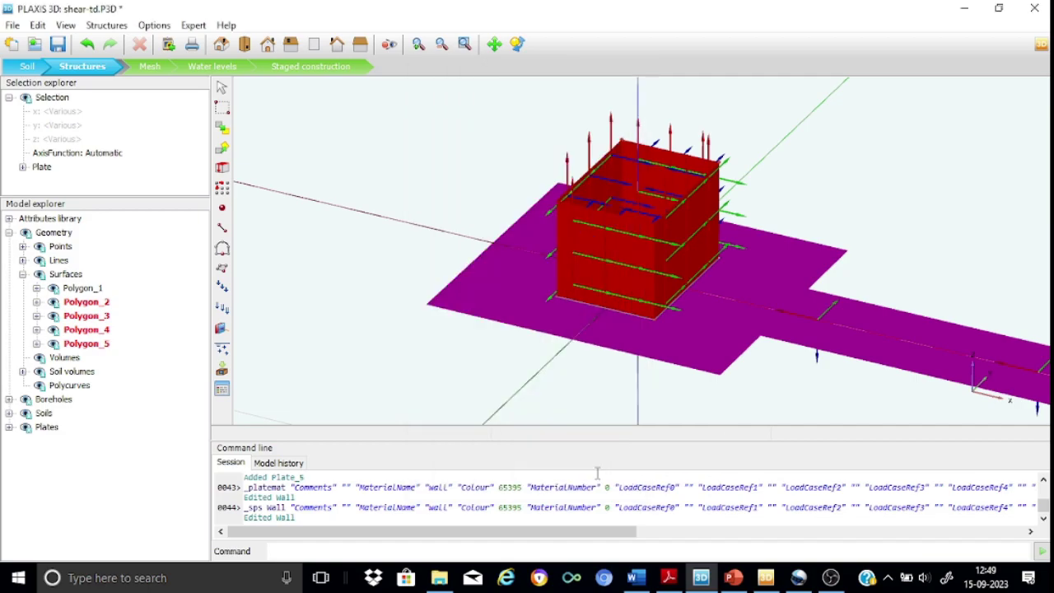
Assign the wall material to the four selected wall plates and clear the selection
right_click(595, 283)
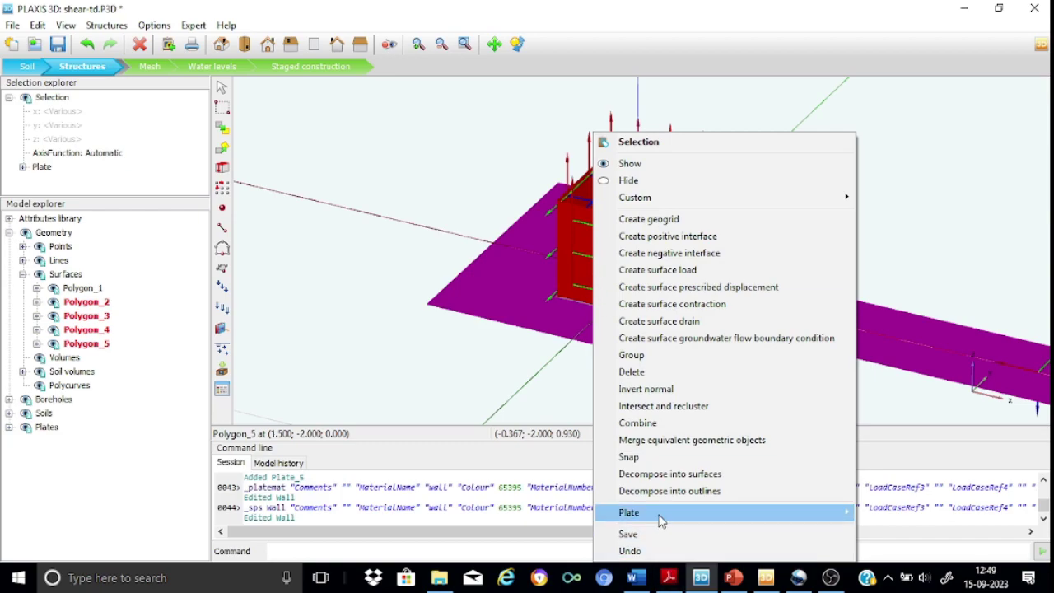
mouse_move(658, 519)
mouse_move(880, 569)
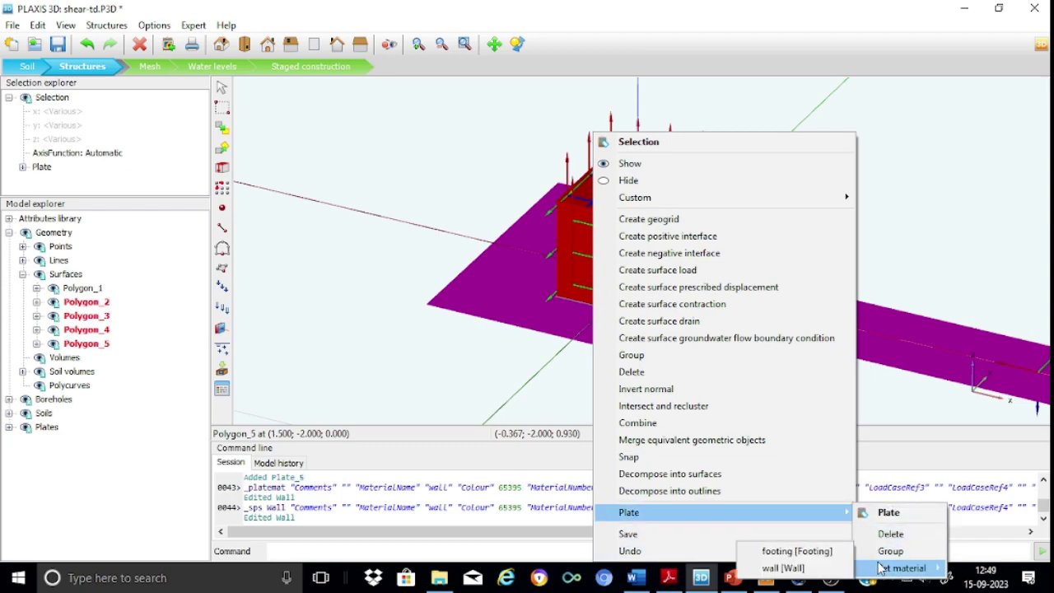
left_click(798, 568)
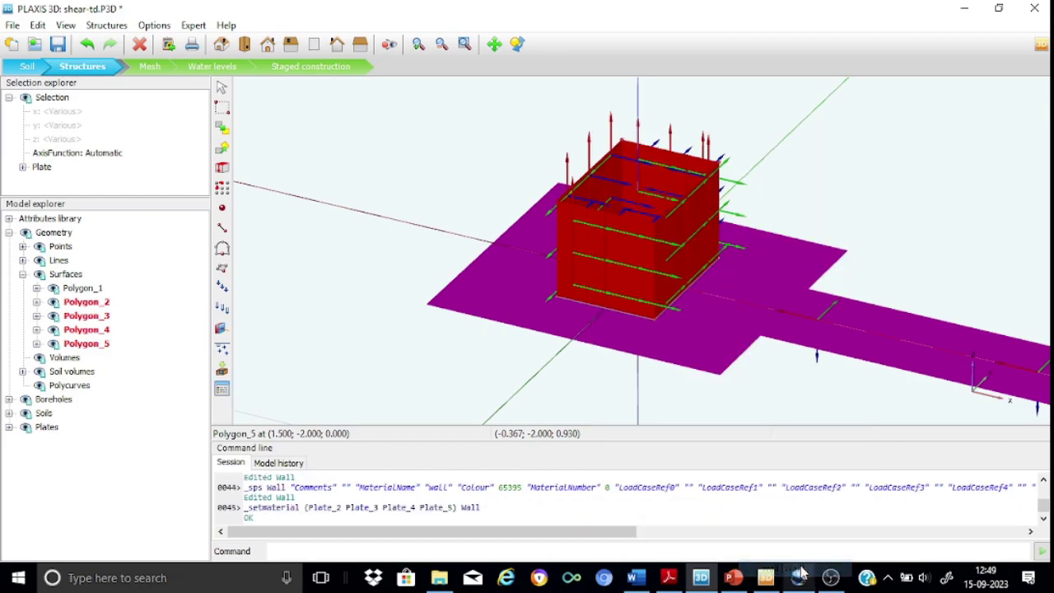
left_click(223, 87)
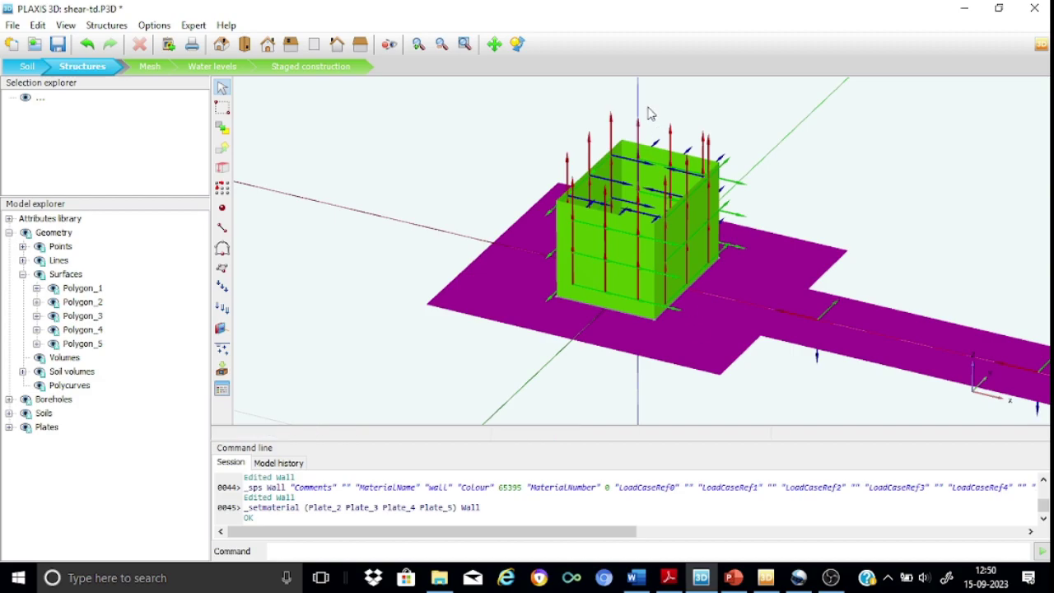
Create a point above the walls and set its coordinates to x = 0, y = 0, z = 6 m
left_click(224, 209)
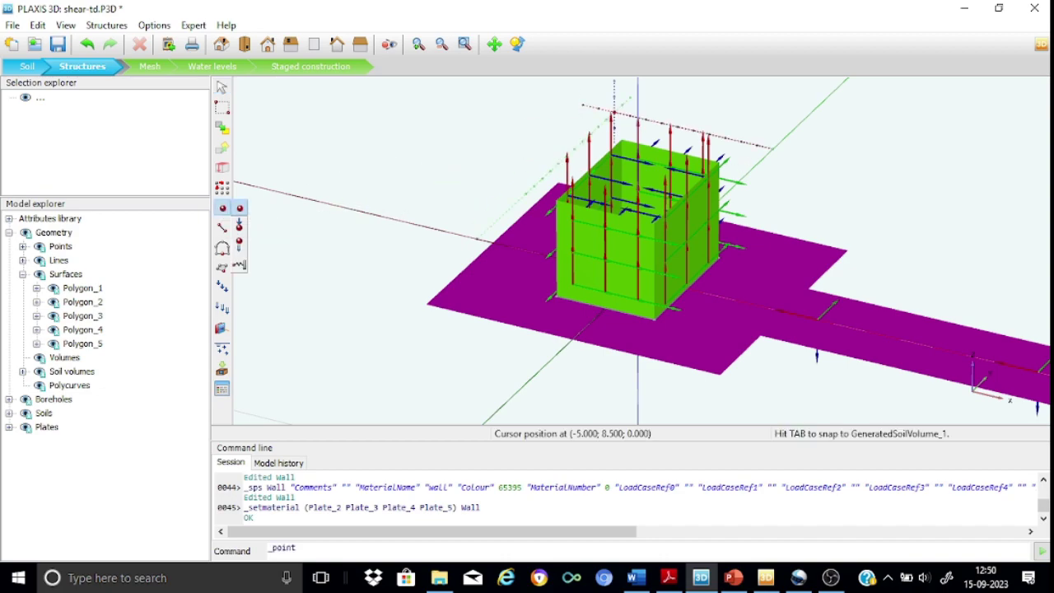
left_click(630, 97)
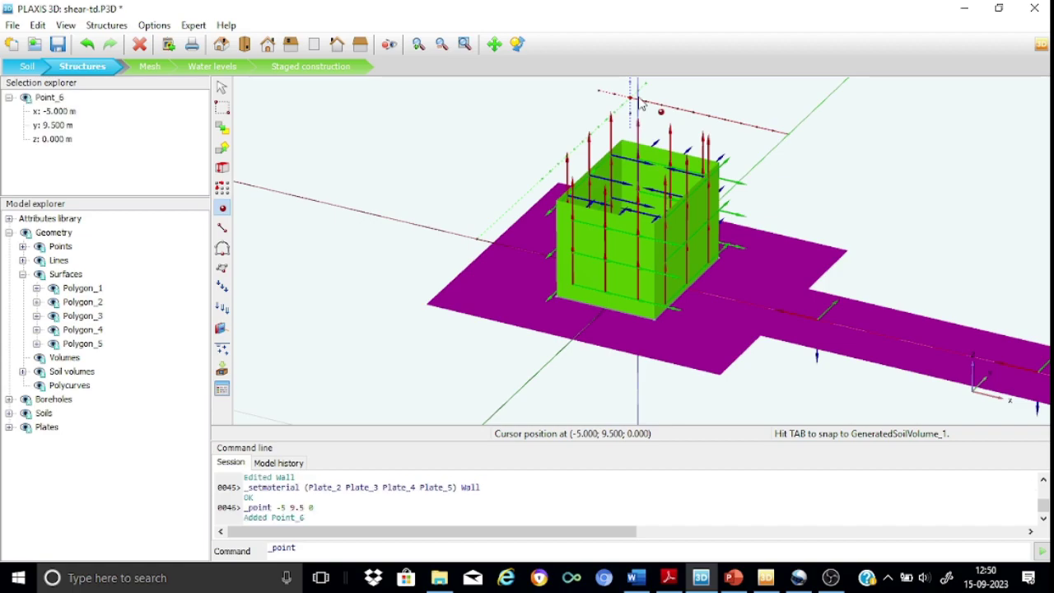
double_click(66, 113)
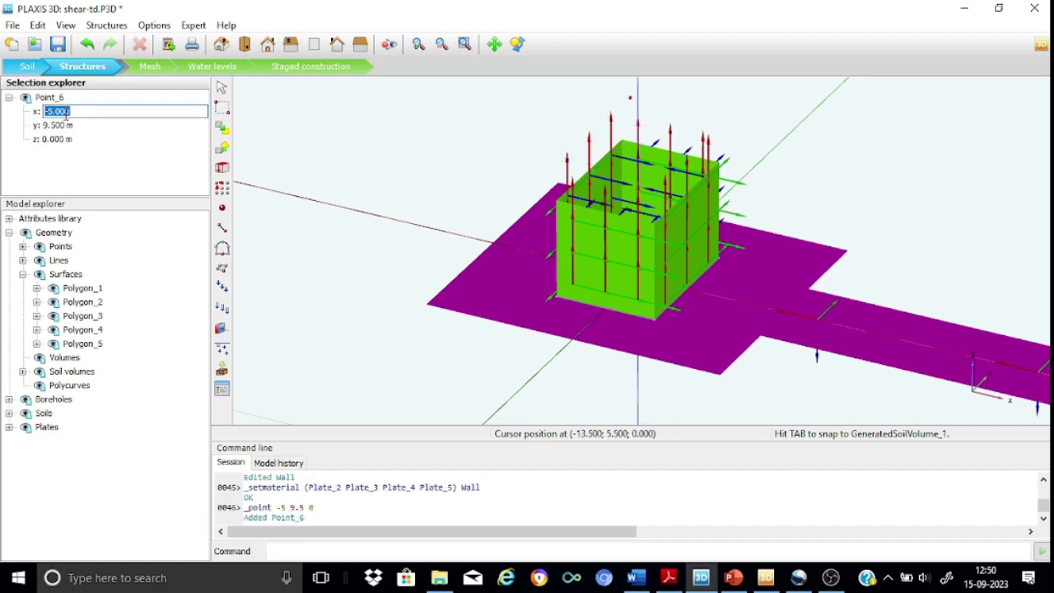
type("0")
key("Return")
double_click(59, 126)
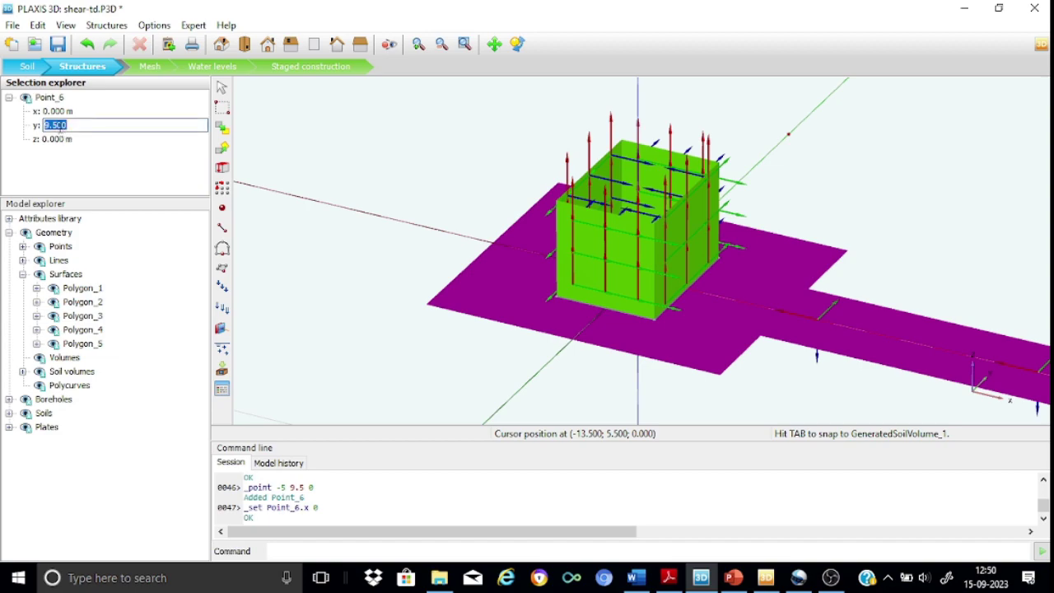
type("0")
key("Return")
double_click(59, 140)
type("6")
key("Return")
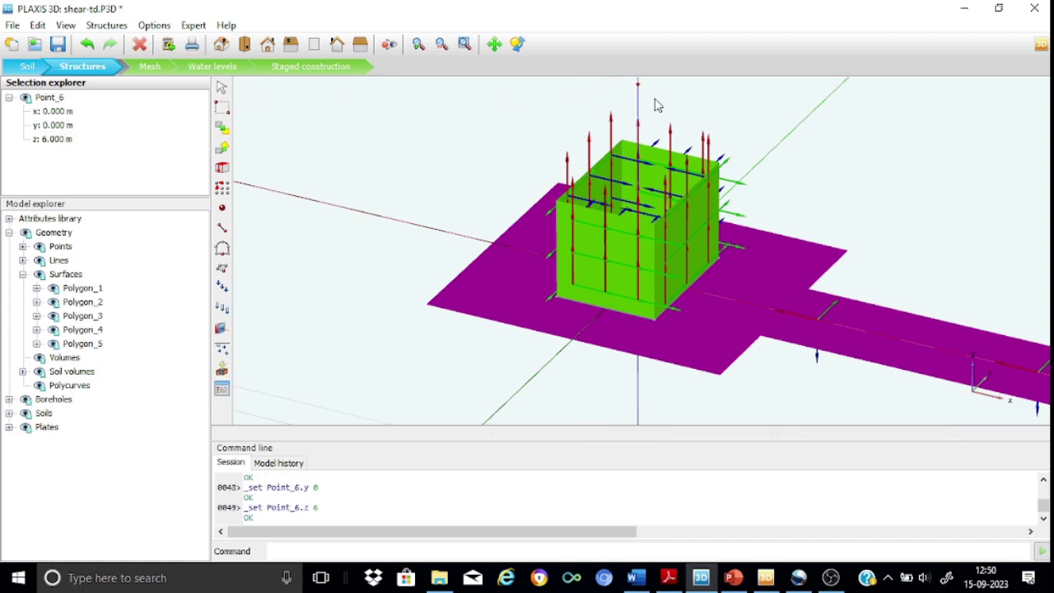
left_click(23, 274)
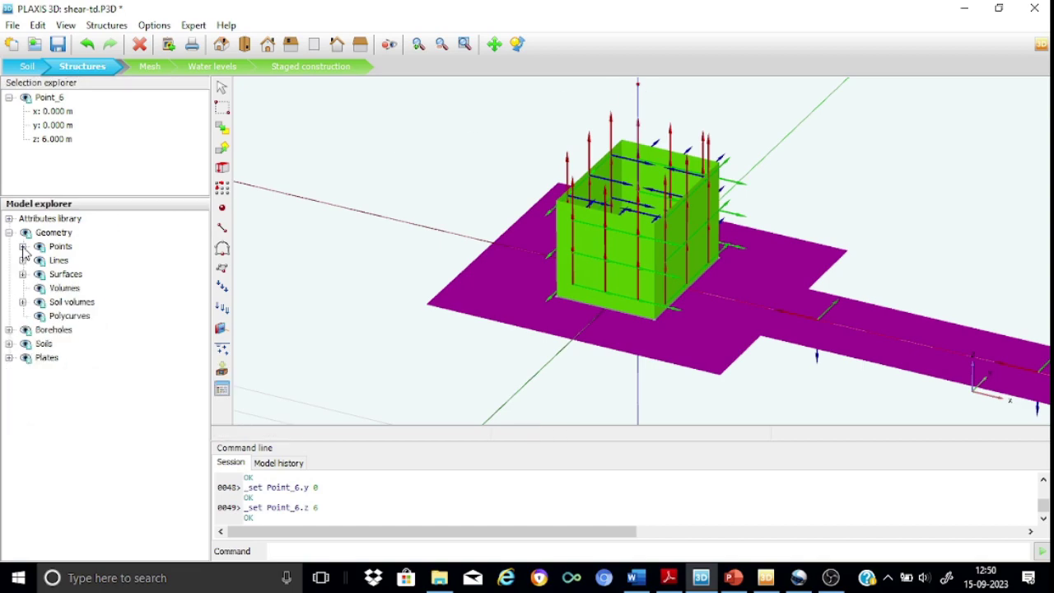
left_click(22, 247)
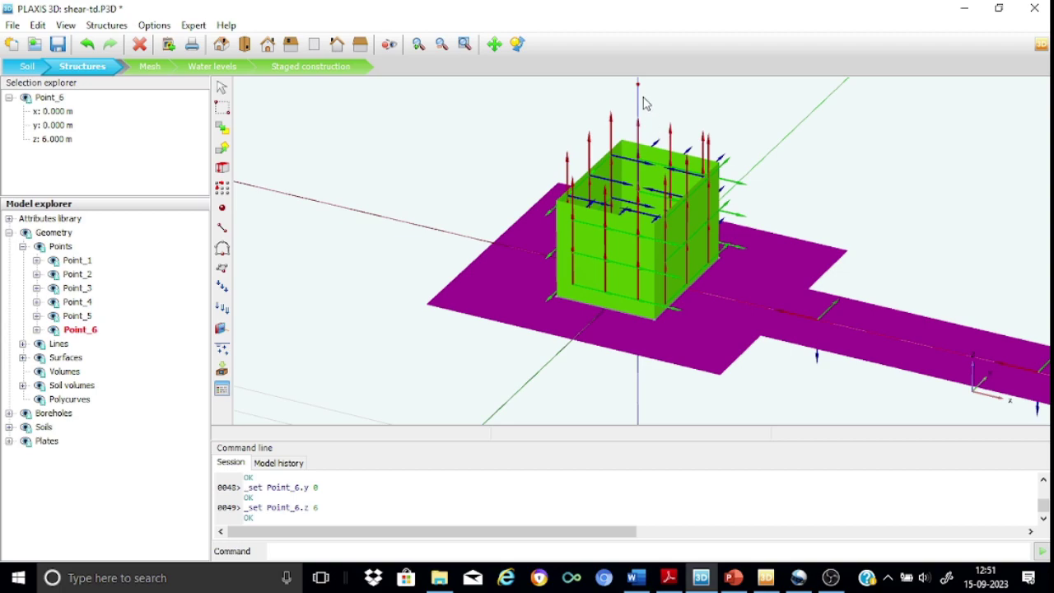
Draw a beam freehand beside the walls from about (-7.5, 8.5, 0) to (-6, 2, 0)
left_click(223, 229)
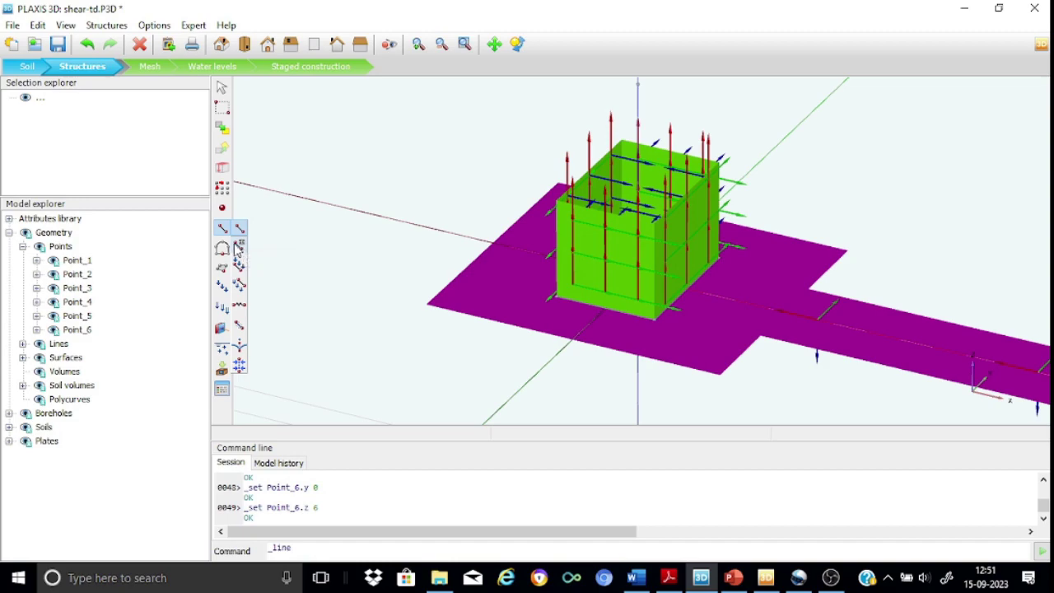
left_click(238, 232)
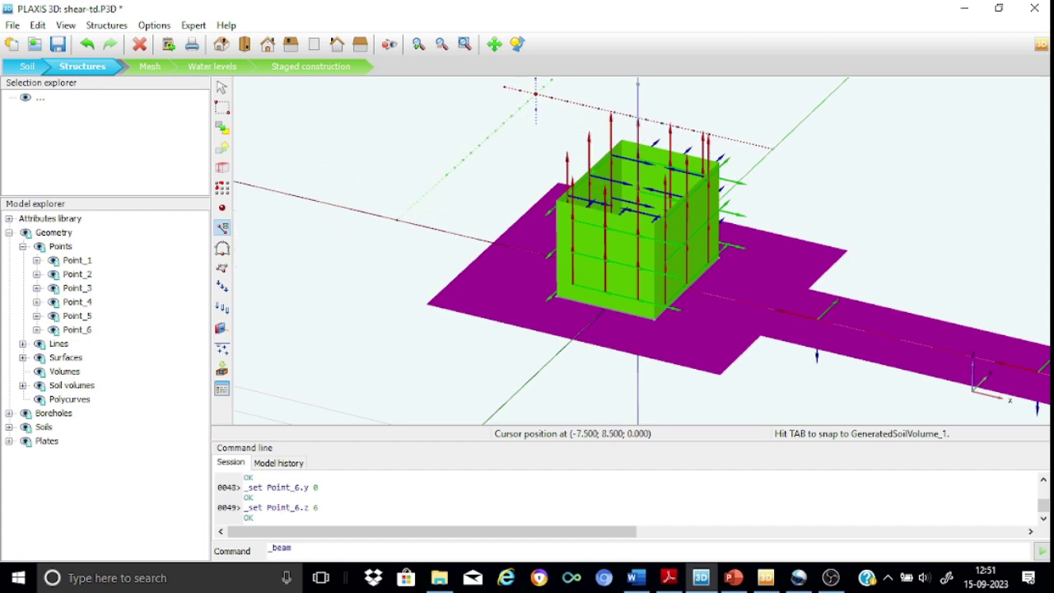
left_click(535, 94)
left_click(477, 200)
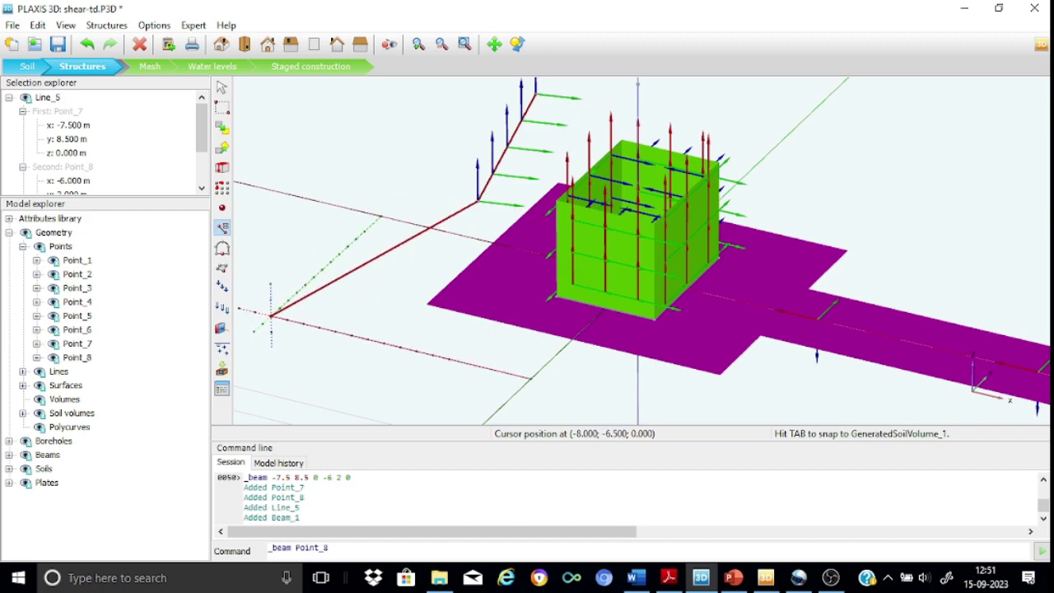
key("Escape")
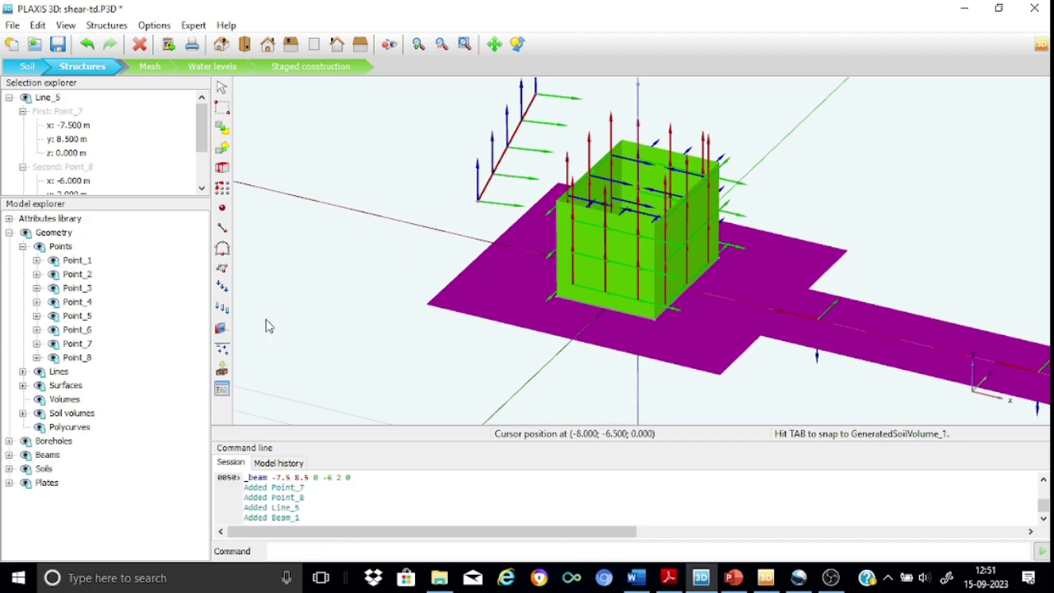
Set the new beam's first point to x = 0, y = 0, z = 6 m
double_click(80, 126)
type("0")
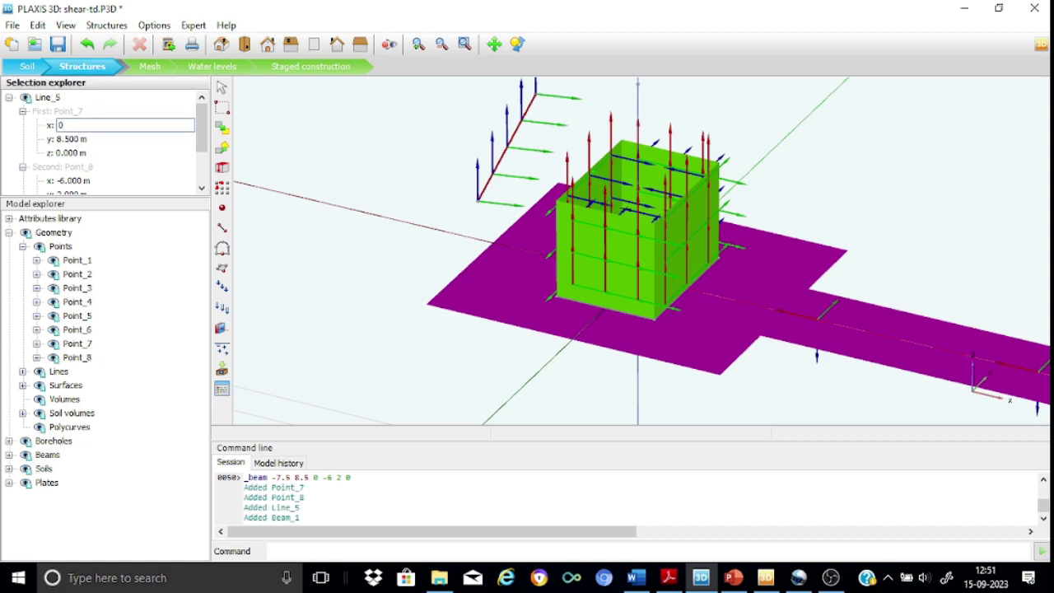
key("Return")
double_click(78, 140)
type("0")
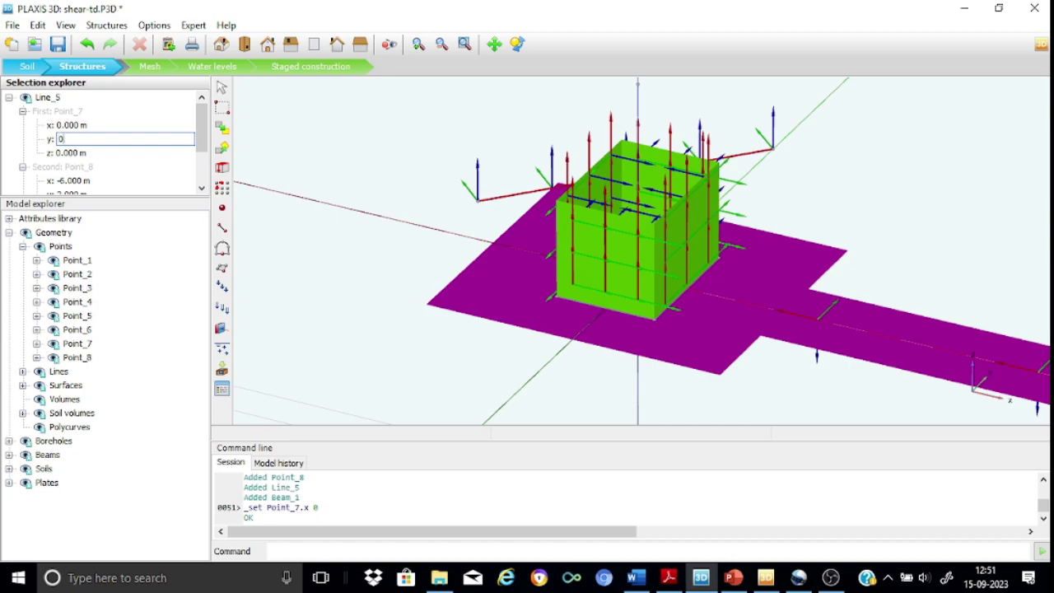
key("Return")
double_click(73, 154)
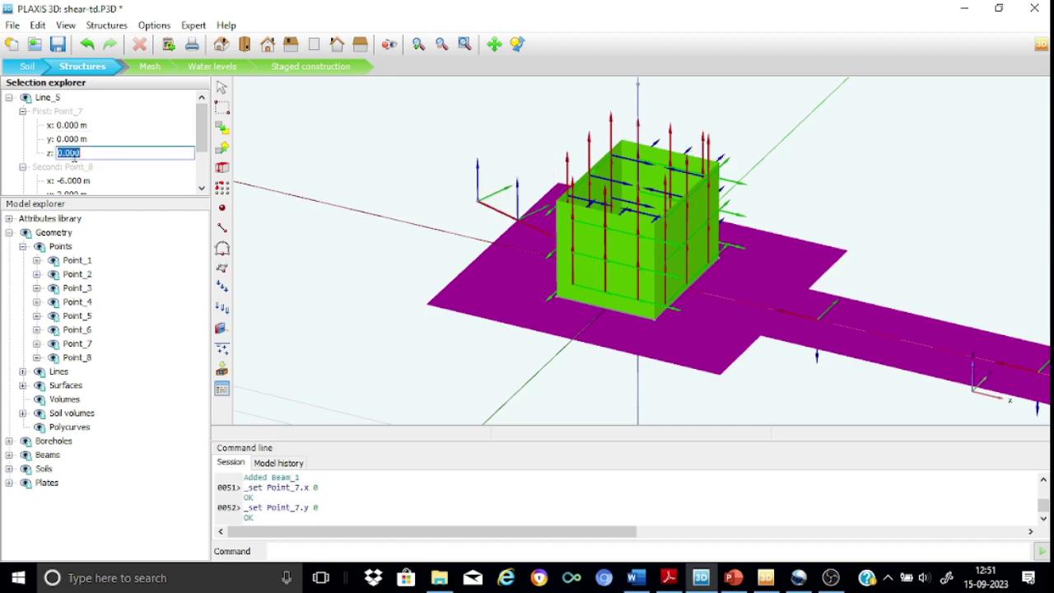
type("6")
Set the new beam's second point to x = -1.5, y = -2, z = 3 m, at the wall's top corner
left_click_drag(198, 140, 197, 172)
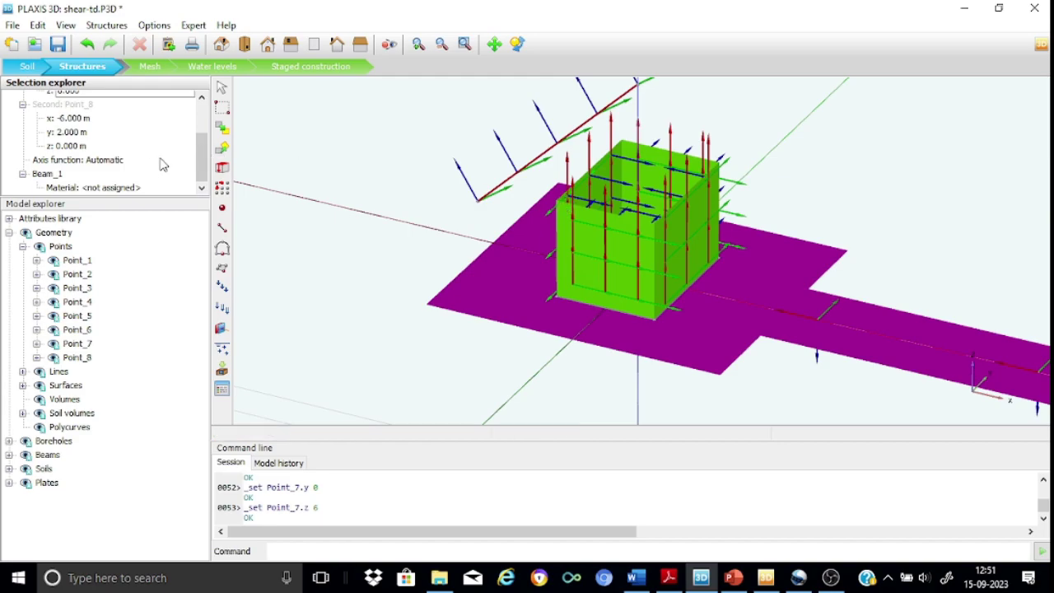
left_click_drag(198, 145, 198, 137)
left_click(71, 130)
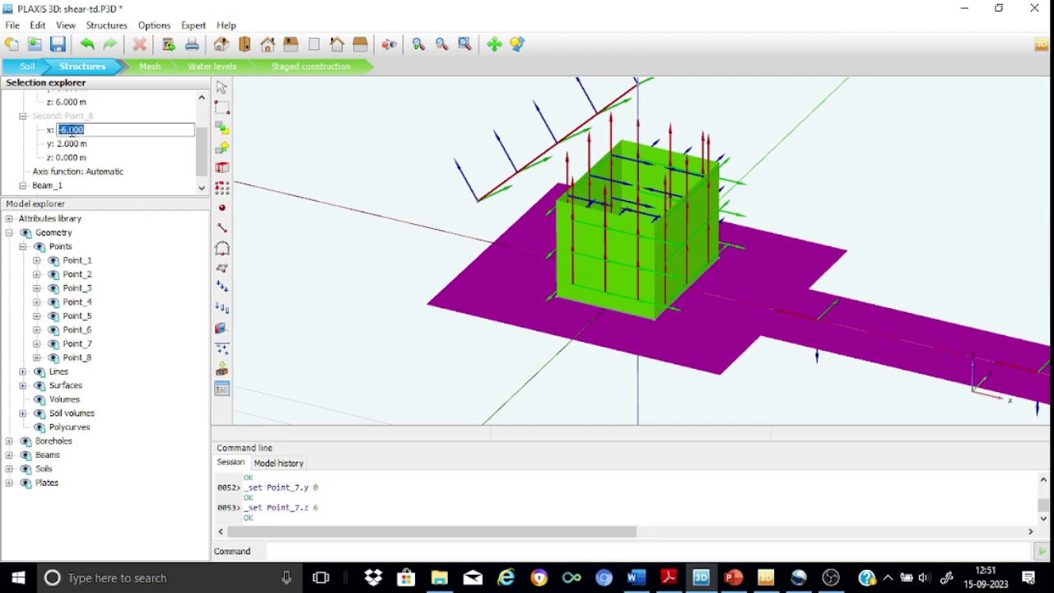
type("-1.5")
key("Return")
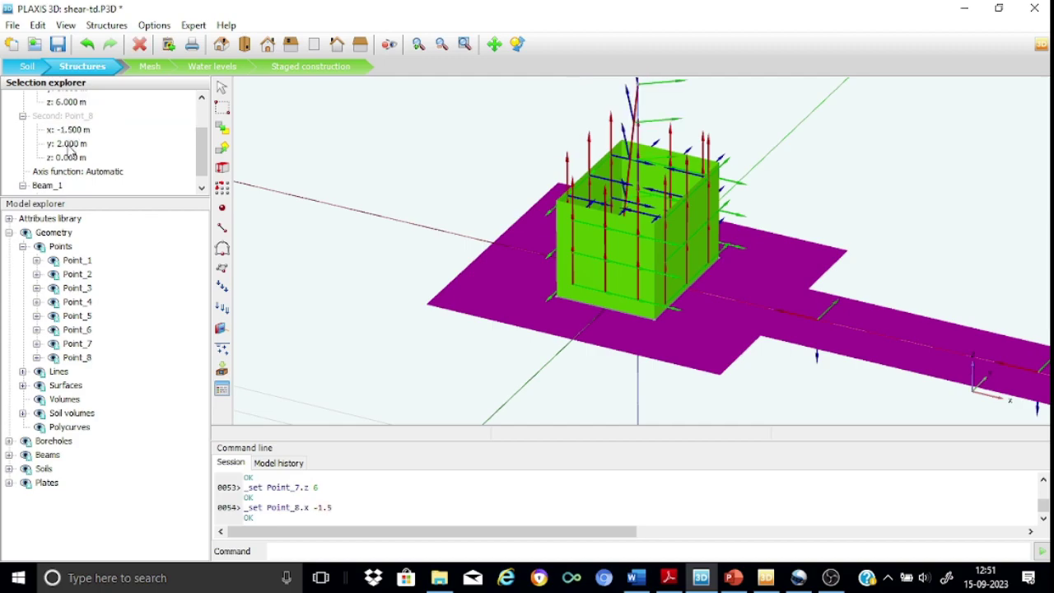
left_click(71, 144)
type("-2")
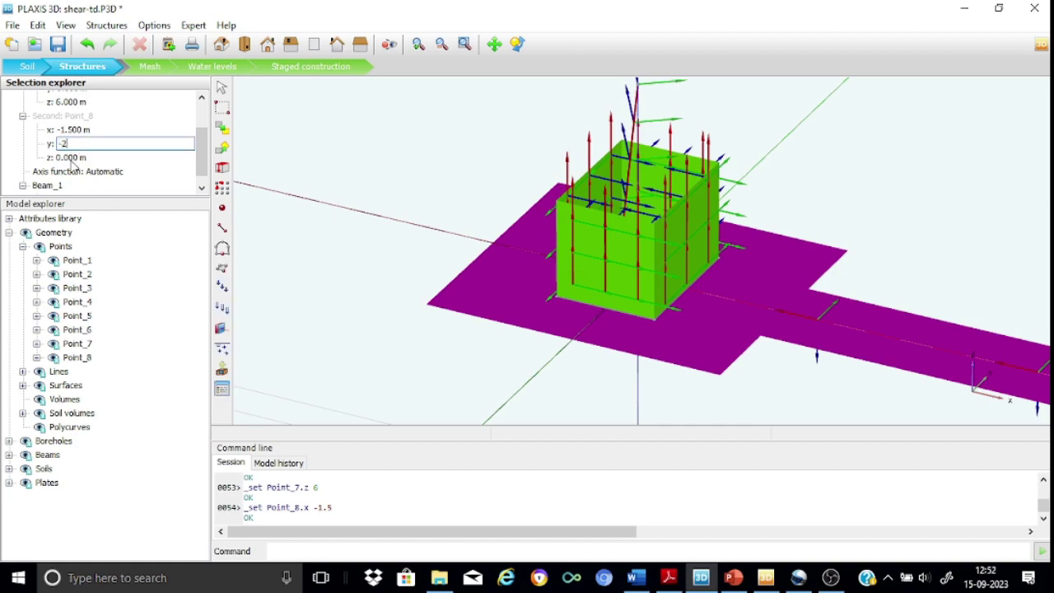
key("Return")
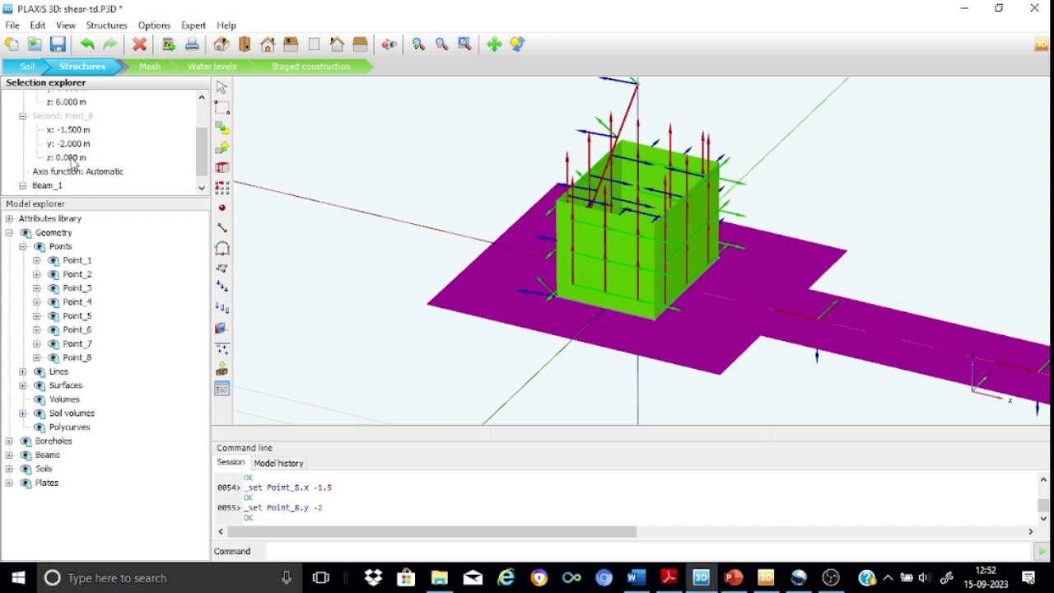
left_click(71, 158)
type("3")
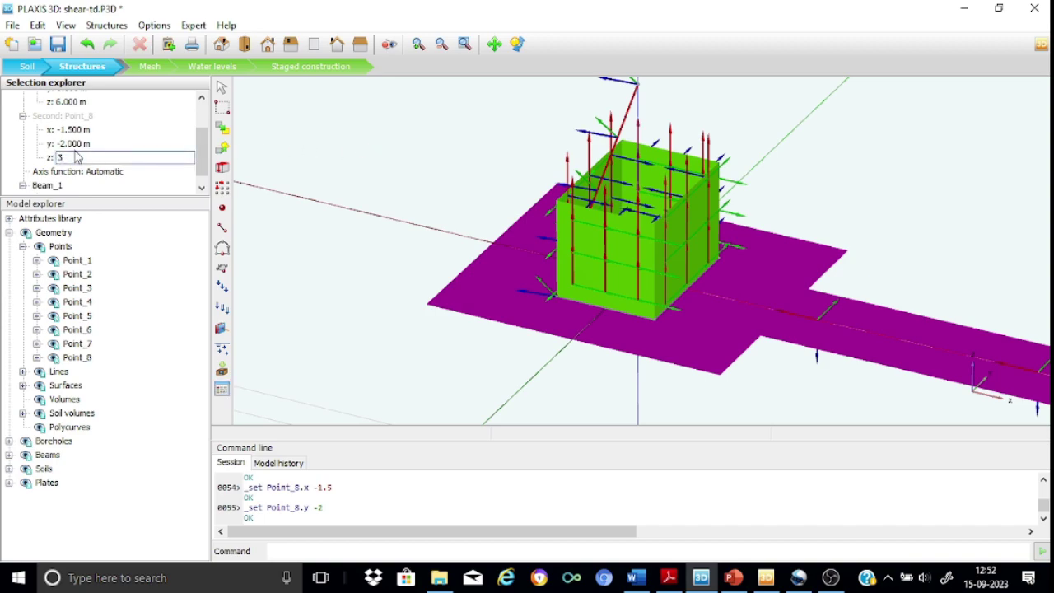
key("Return")
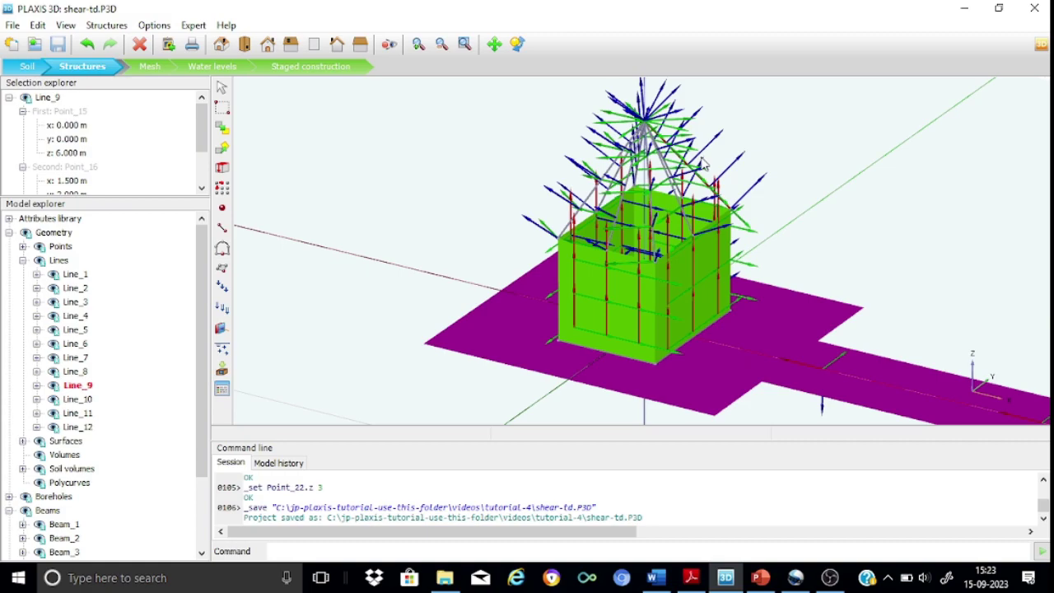
Create a new beam material set in the project materials and name it link
left_click(222, 390)
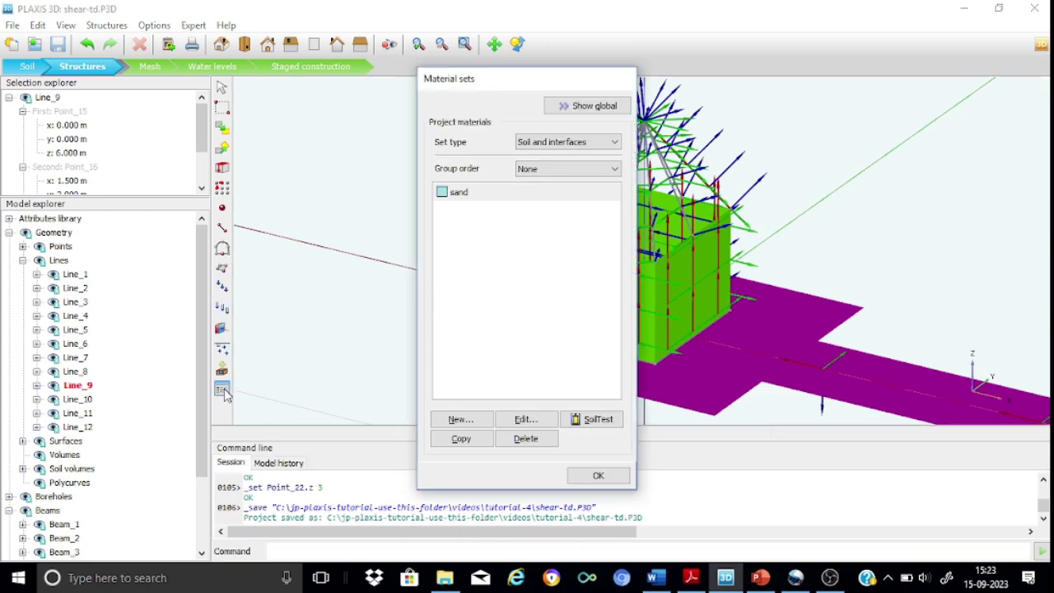
left_click(610, 141)
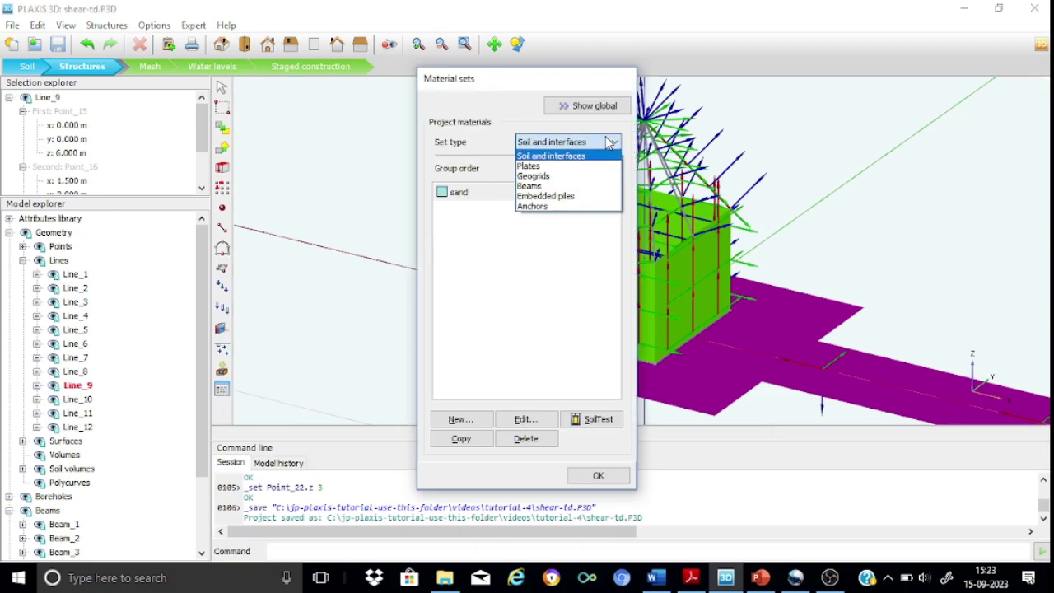
left_click(548, 186)
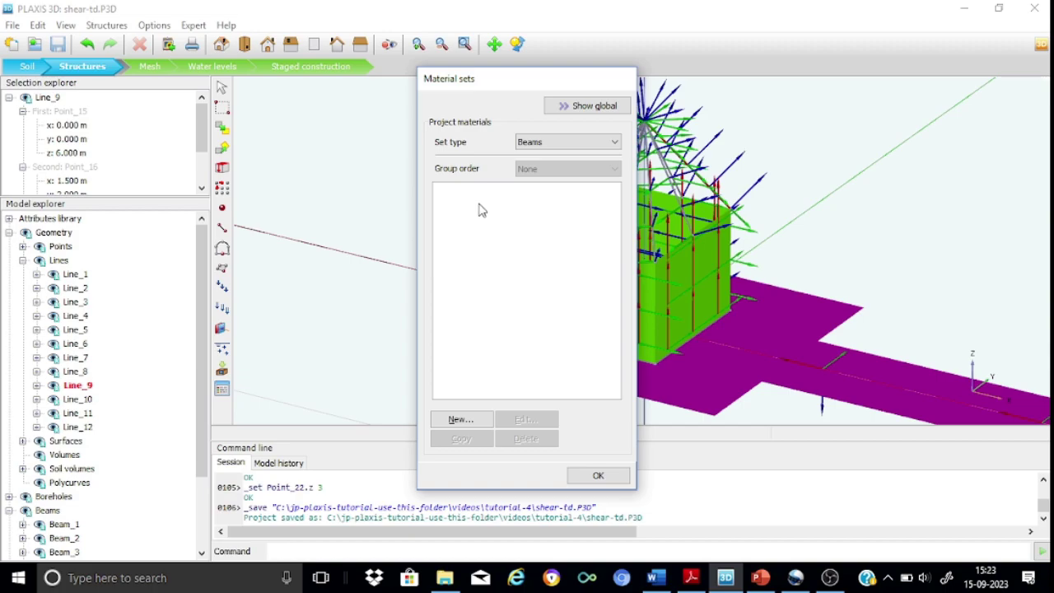
left_click(462, 420)
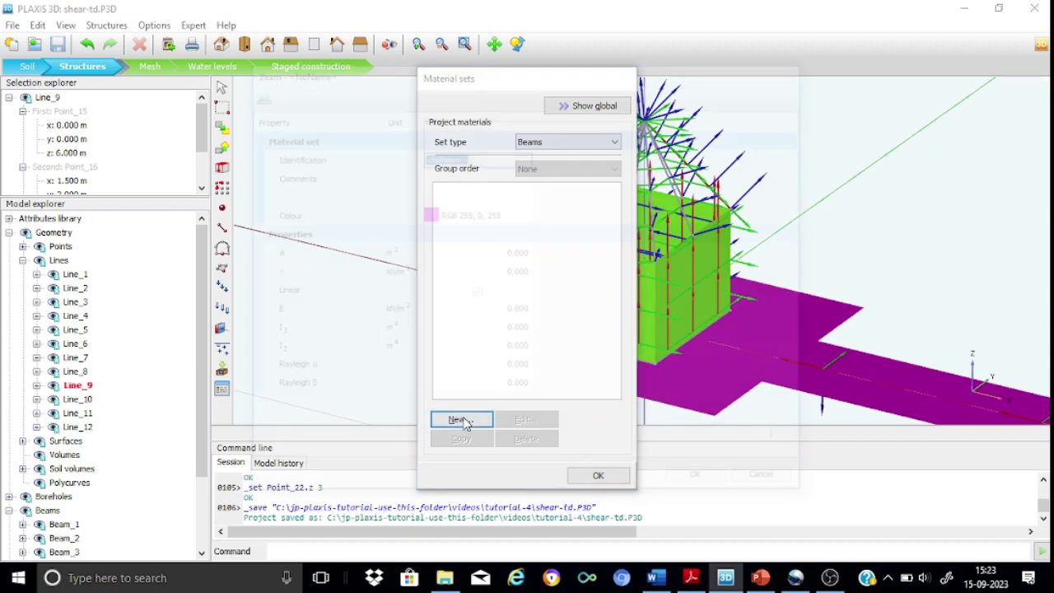
left_click(478, 155)
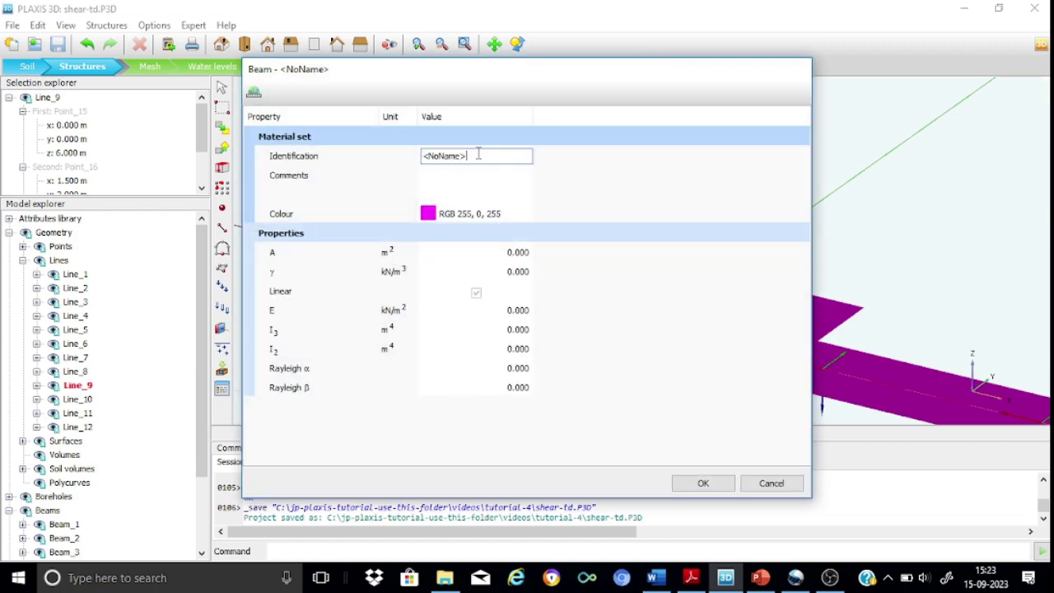
key("BackSpace")
key("BackSpace")
key("BackSpace")
key("BackSpace")
key("BackSpace")
key("BackSpace")
key("BackSpace")
key("BackSpace")
type("link")
Set the link material's colour to red, RGB 255, 0, 9
left_click(478, 213)
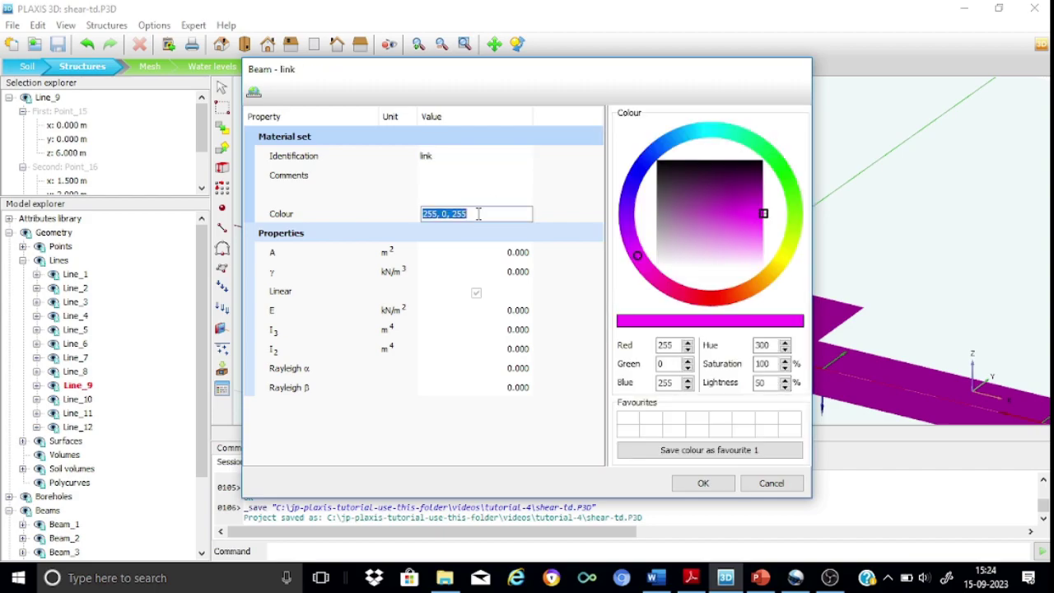
left_click(707, 301)
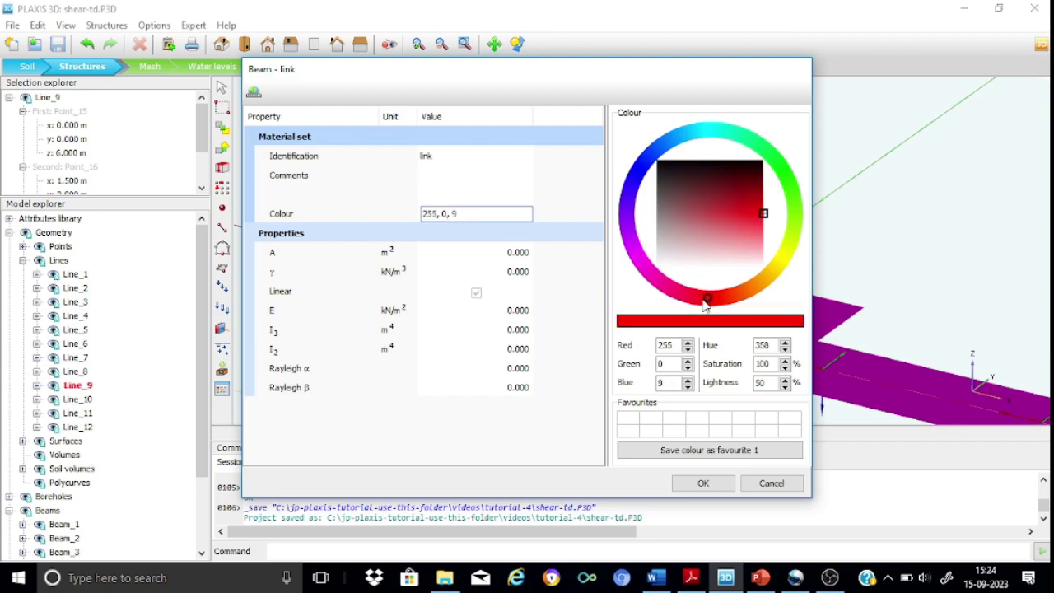
left_click(576, 200)
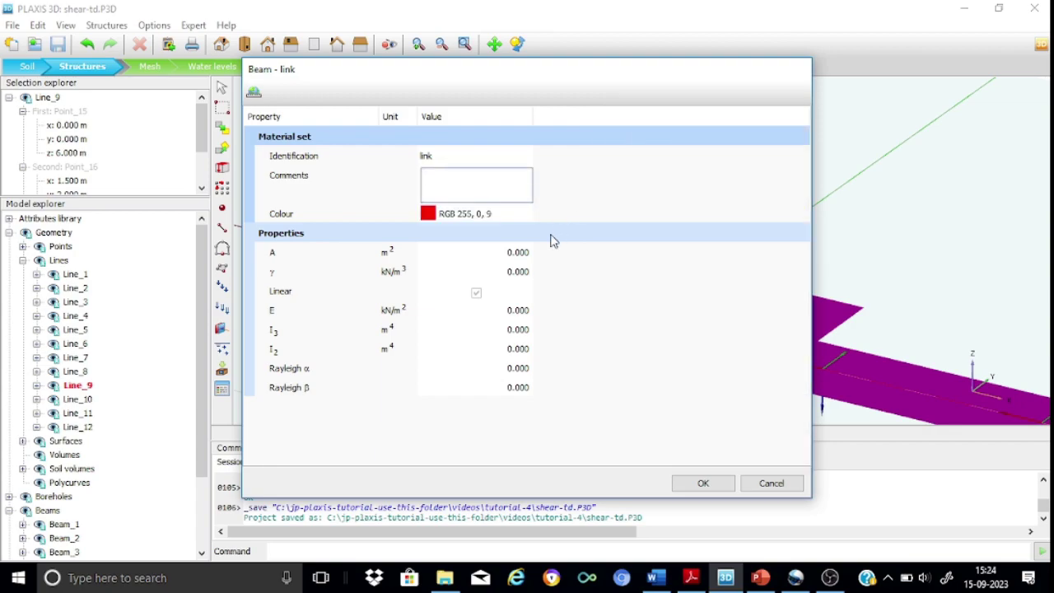
Give the link material an area A of 1 m², a unit weight of 0 kN/m³ and a stiffness E of 256 kN/m²
left_click(514, 256)
type("1")
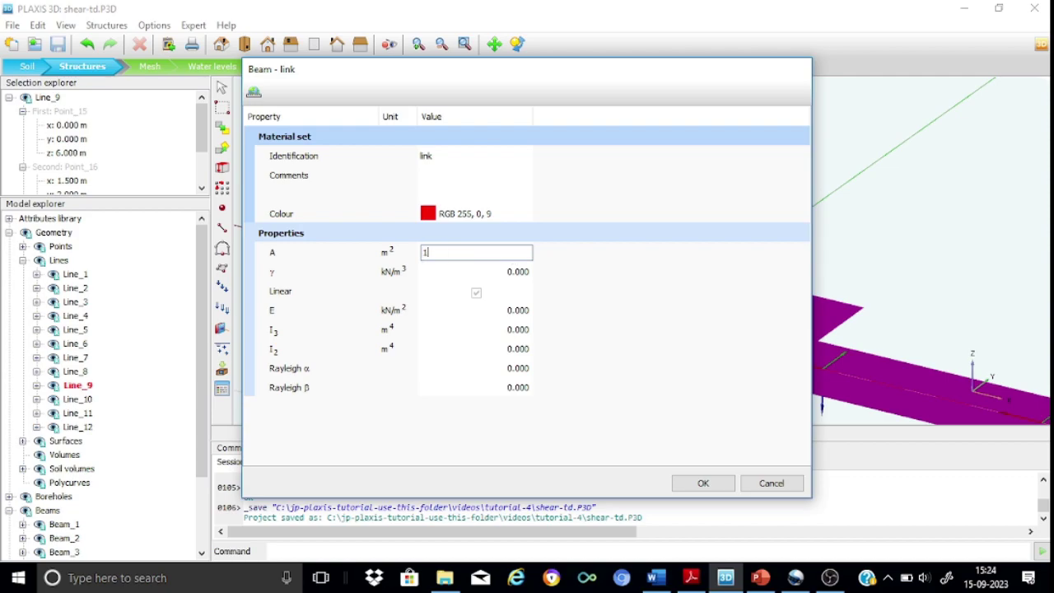
left_click(507, 275)
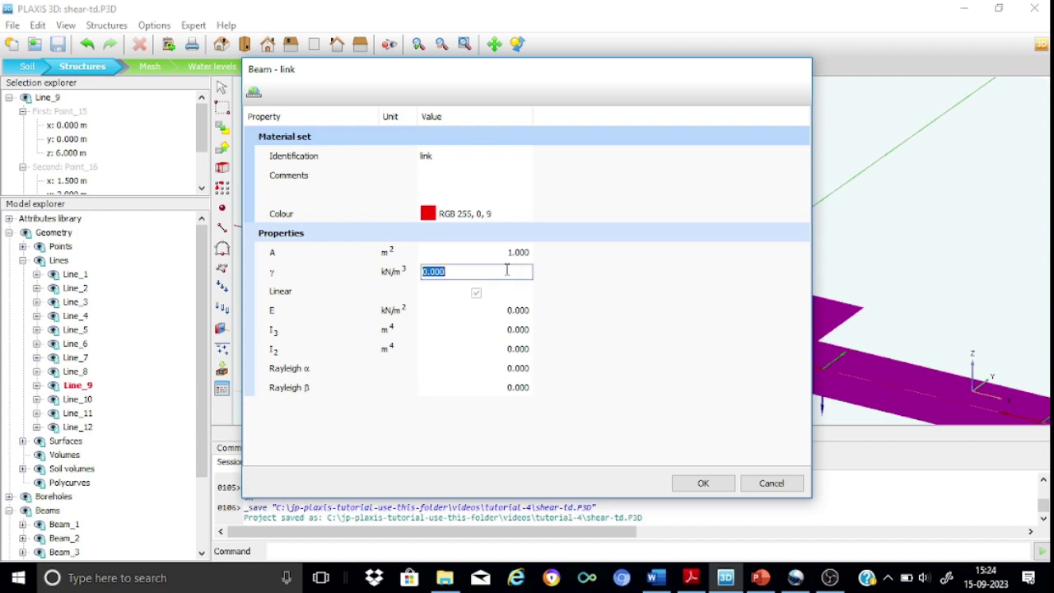
type("0")
left_click(524, 309)
type("24e6")
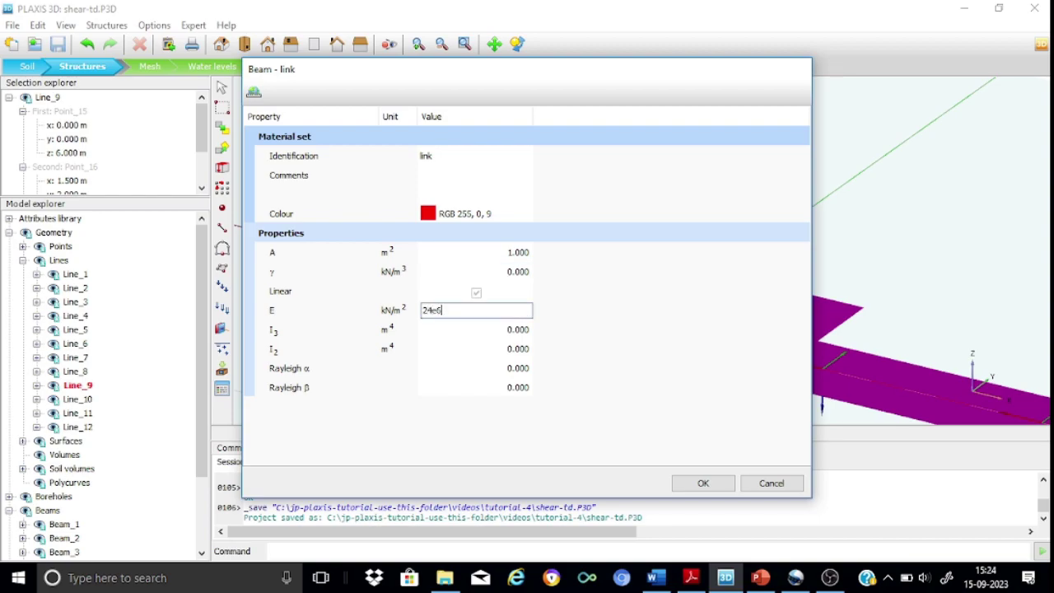
key("BackSpace")
key("BackSpace")
key("BackSpace")
type("56")
Set both moments of inertia, I3 and I2, to 1 m⁴, save the link beam material and close the material sets
left_click(520, 330)
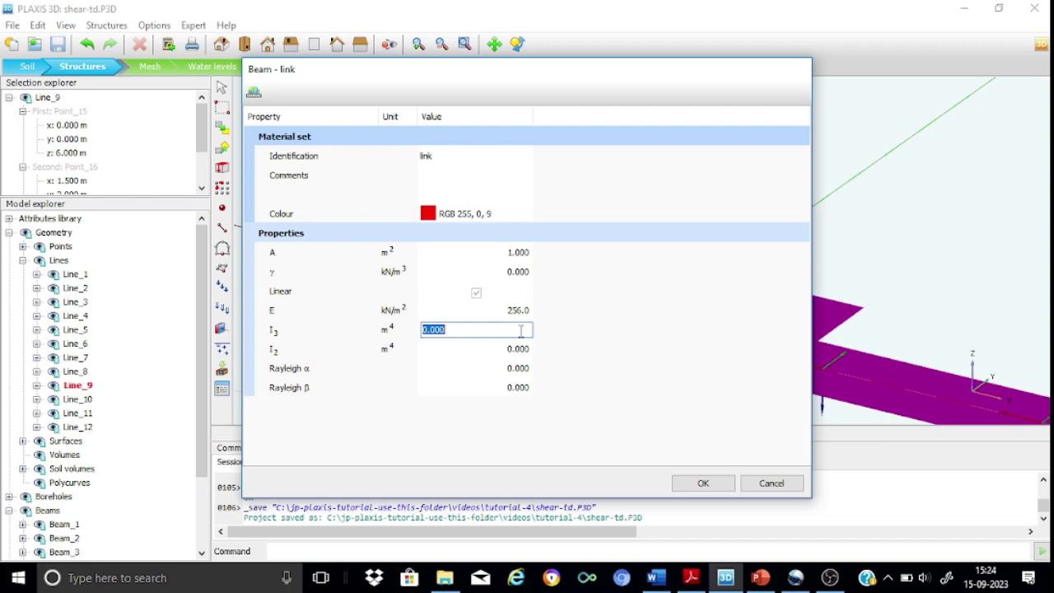
type("1")
left_click(520, 349)
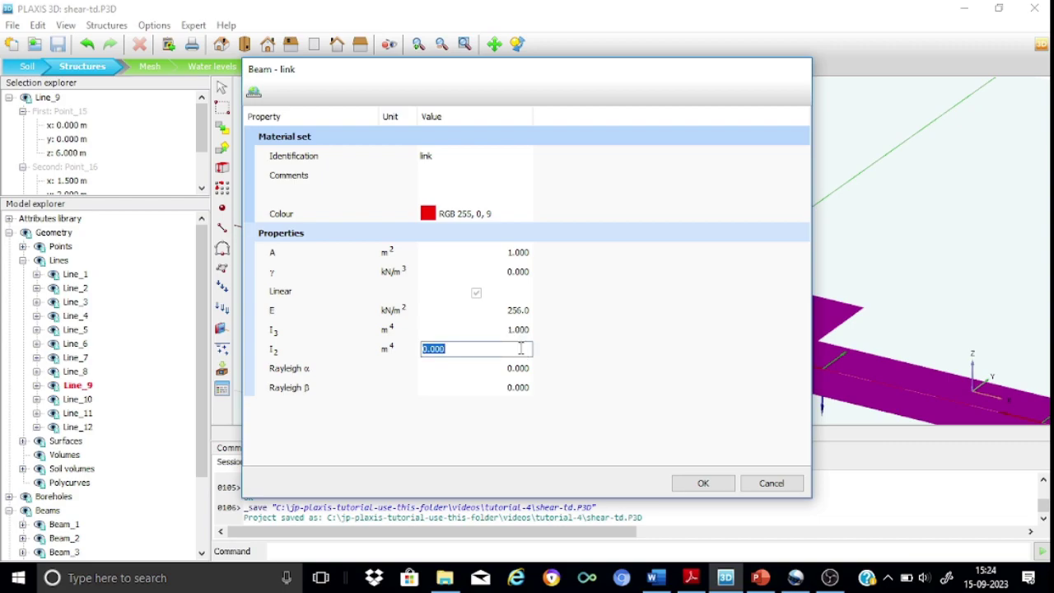
type("1")
left_click(509, 330)
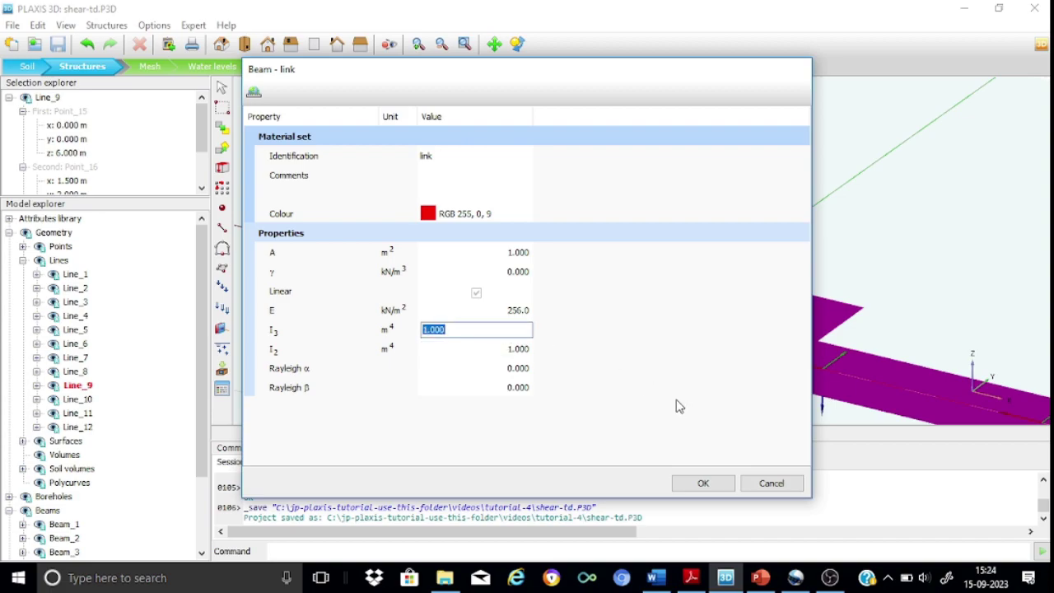
left_click(703, 483)
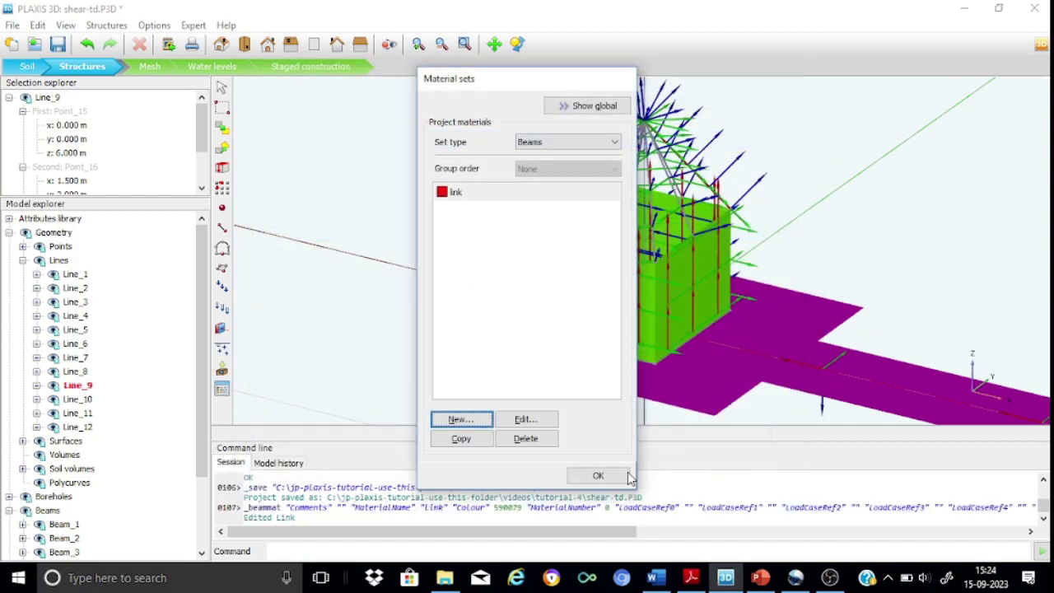
left_click(612, 476)
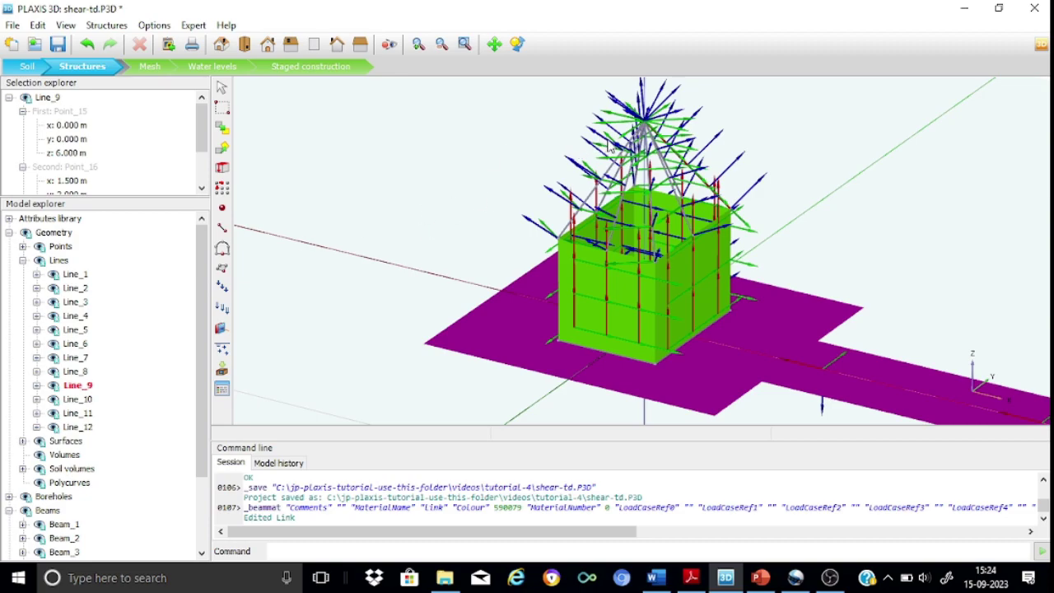
Assign the link material to the eight inclined beams on Line_5 through Line_12
double_click(74, 330)
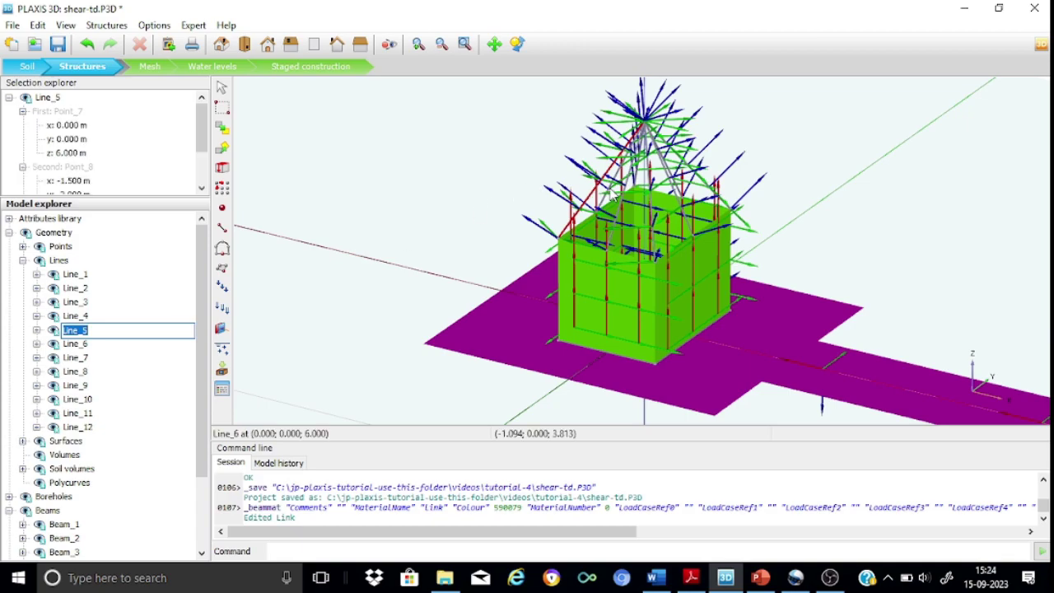
left_click(73, 346, "ctrl")
left_click(77, 358, "ctrl")
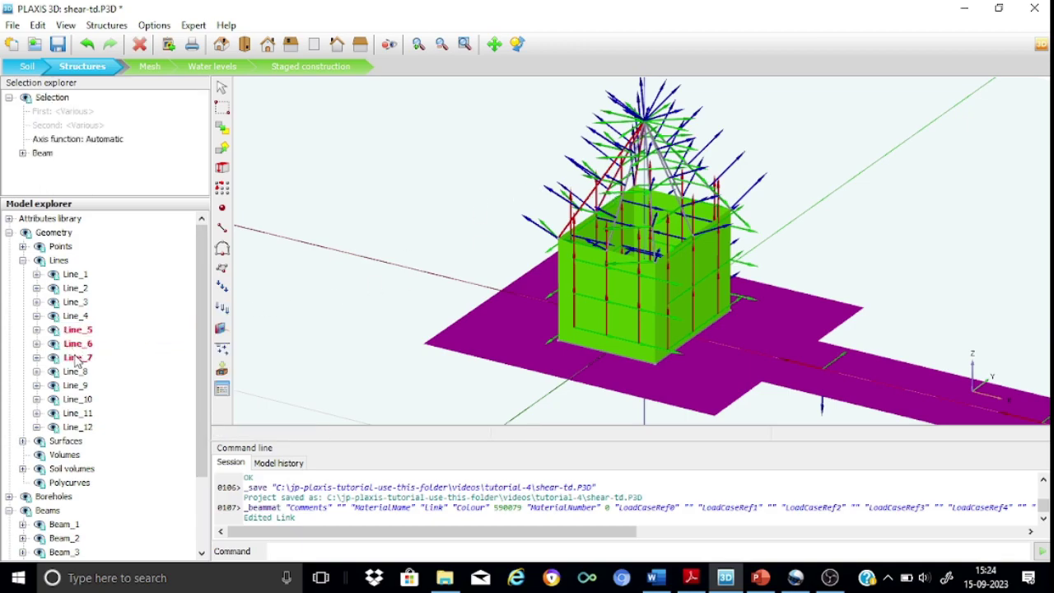
left_click(76, 373, "ctrl")
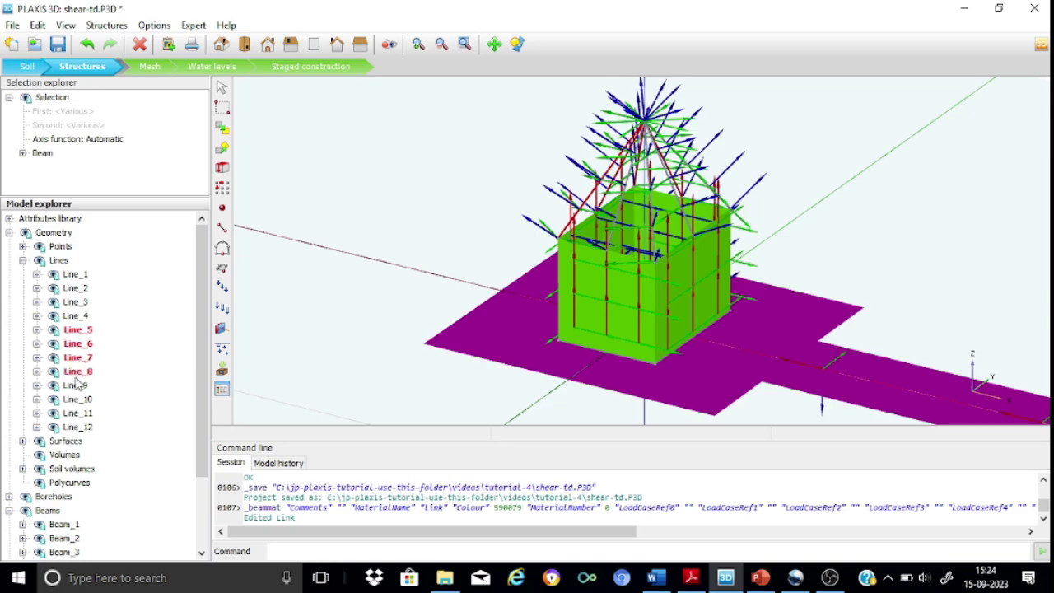
left_click(77, 386, "ctrl")
left_click(80, 400, "ctrl")
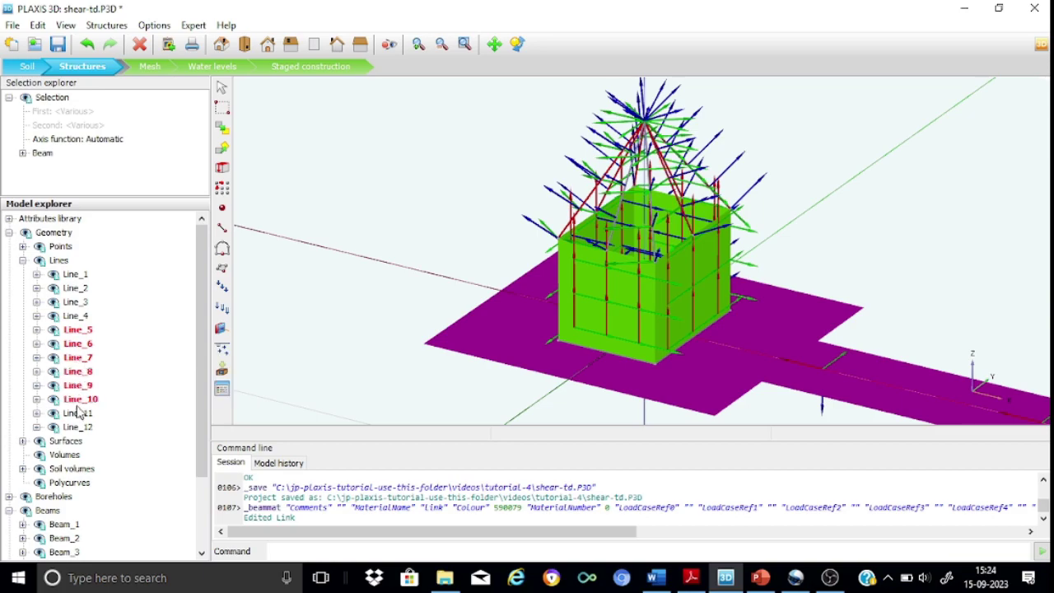
left_click(78, 413, "ctrl")
left_click(80, 427, "ctrl")
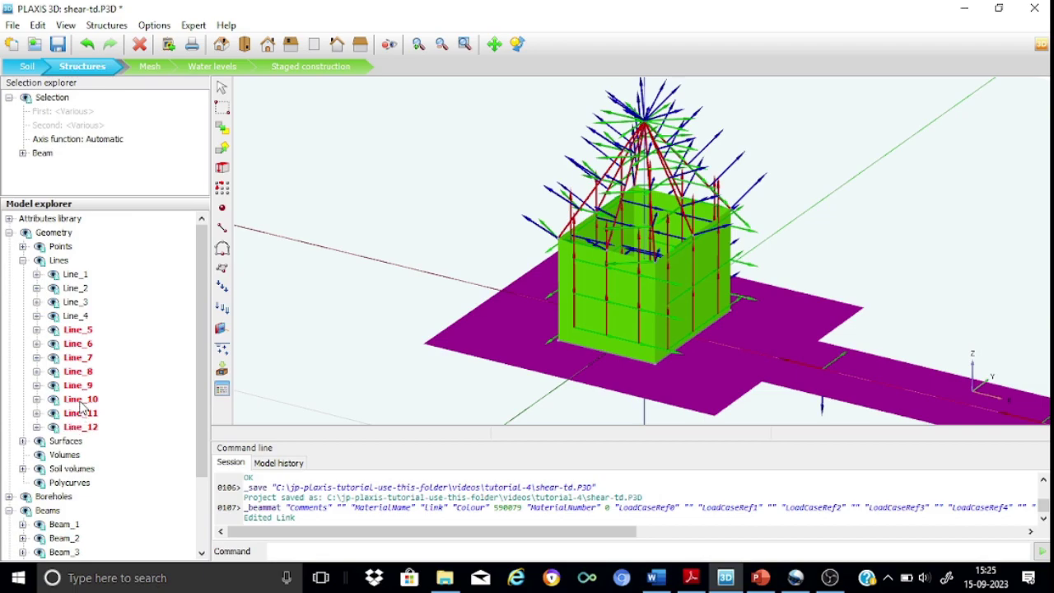
right_click(82, 407)
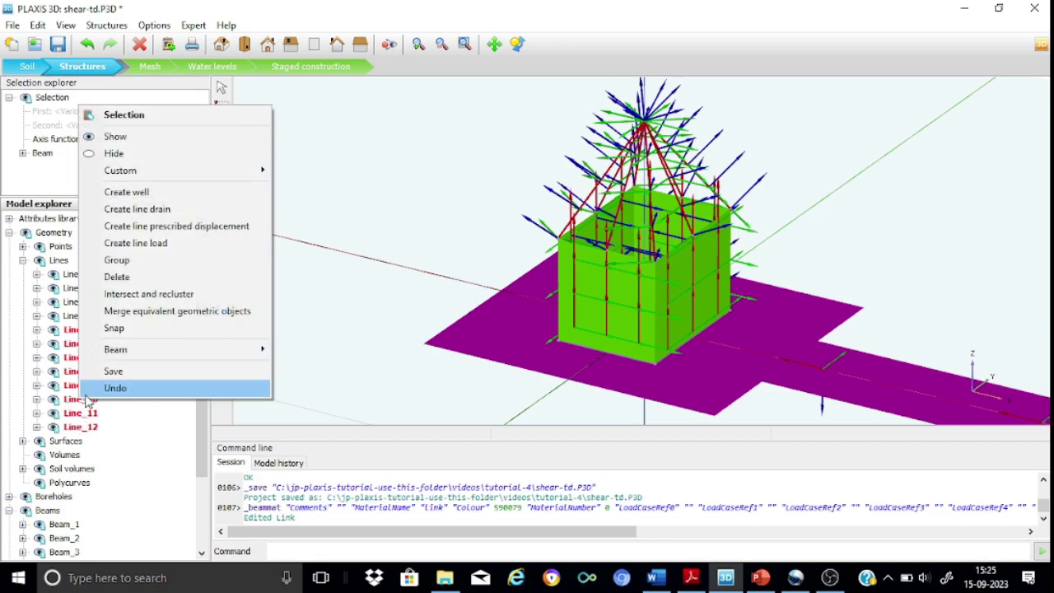
mouse_move(141, 349)
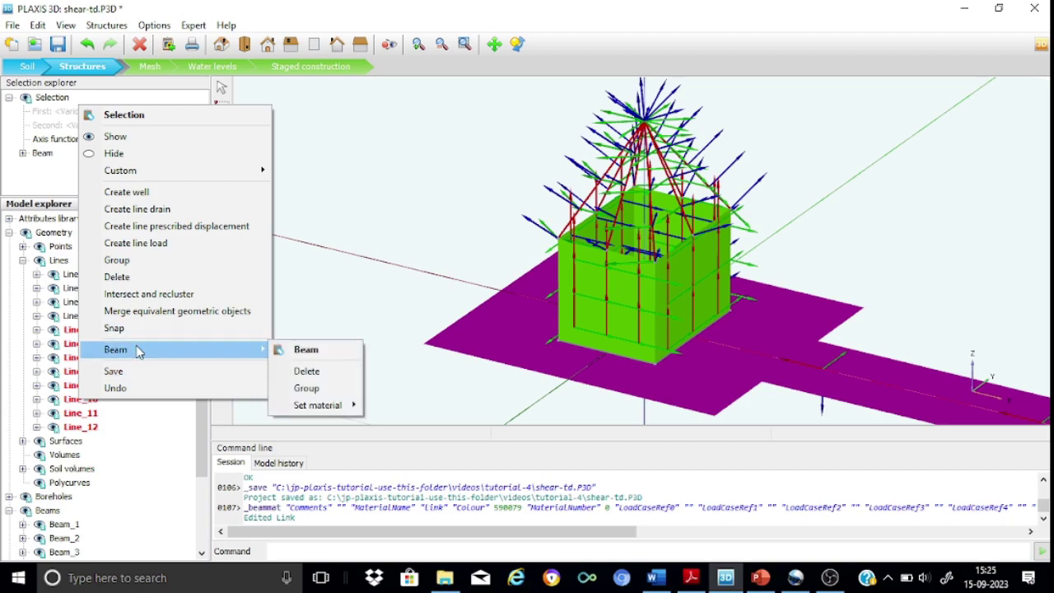
mouse_move(323, 407)
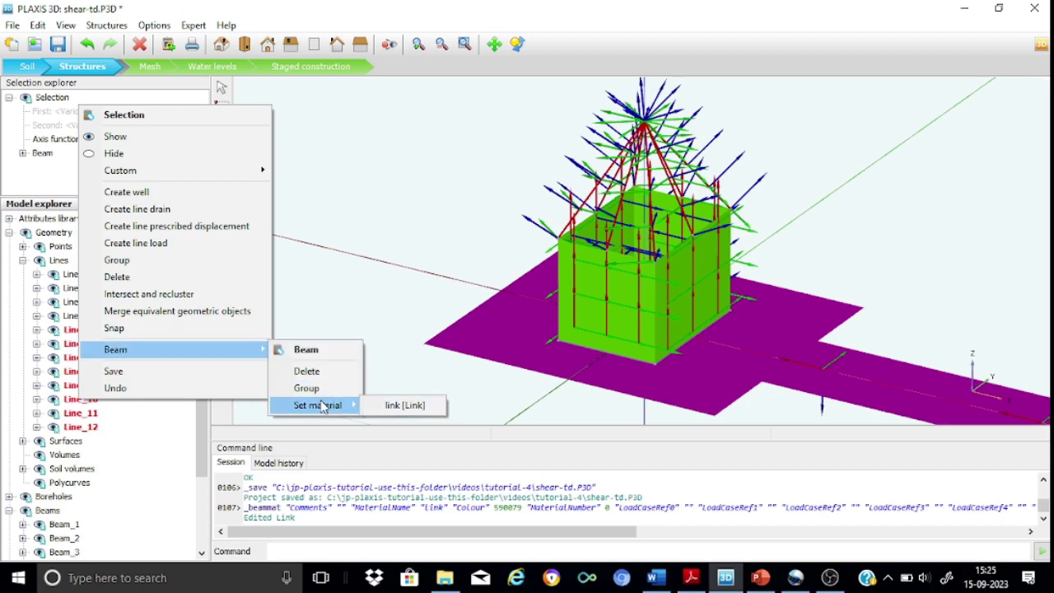
left_click(395, 406)
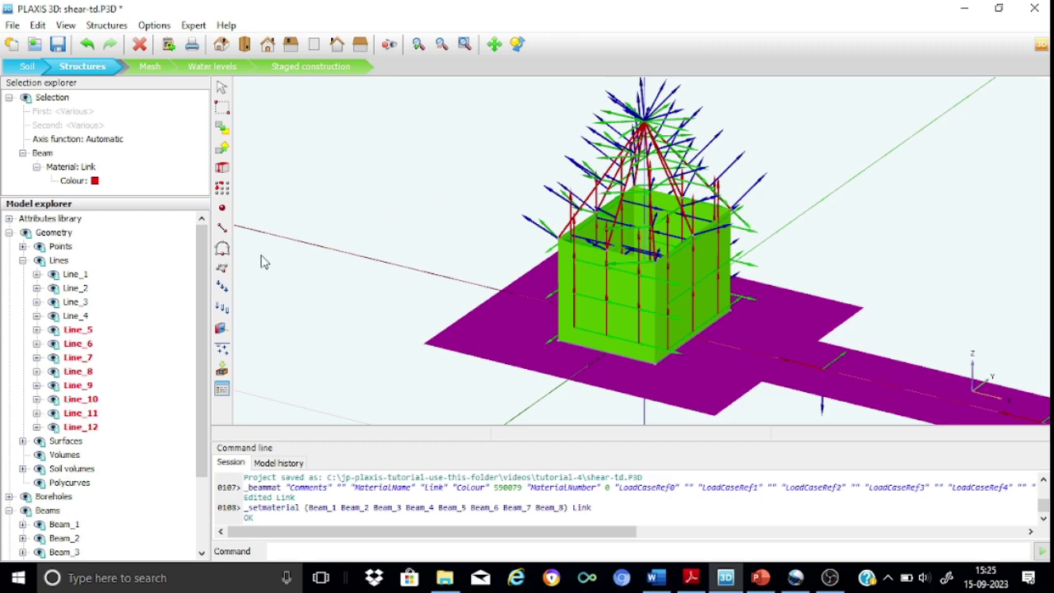
Check the material assigned to Beam_1 and Beam_8
left_click(22, 260)
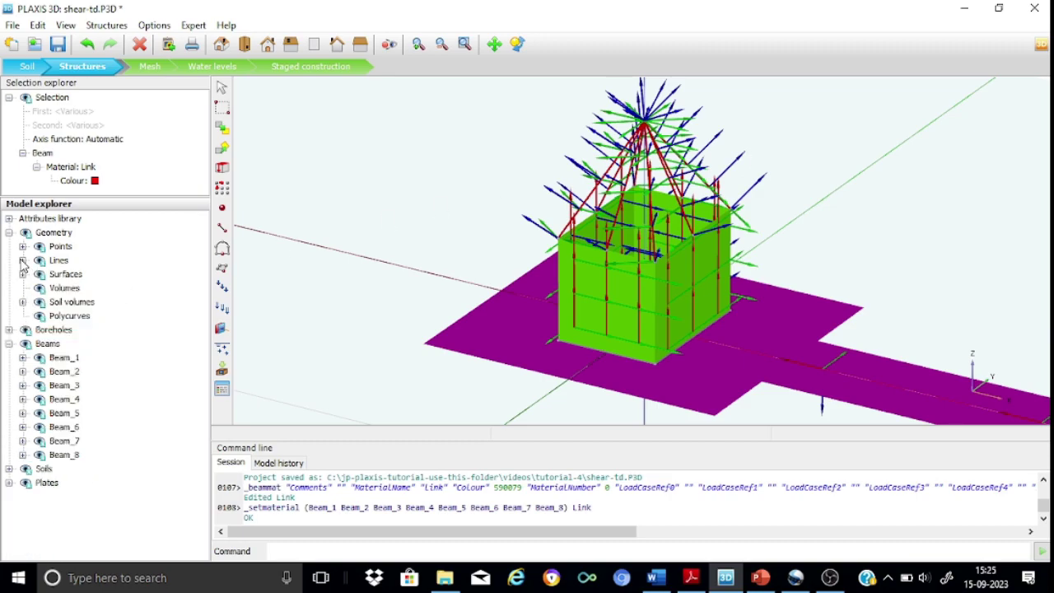
left_click(22, 357)
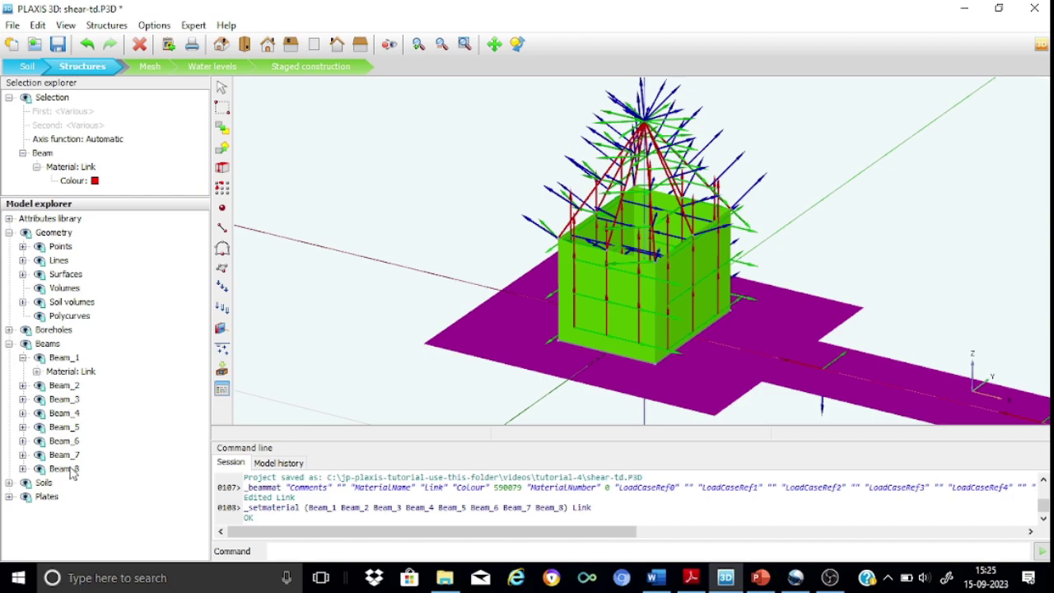
left_click(23, 469)
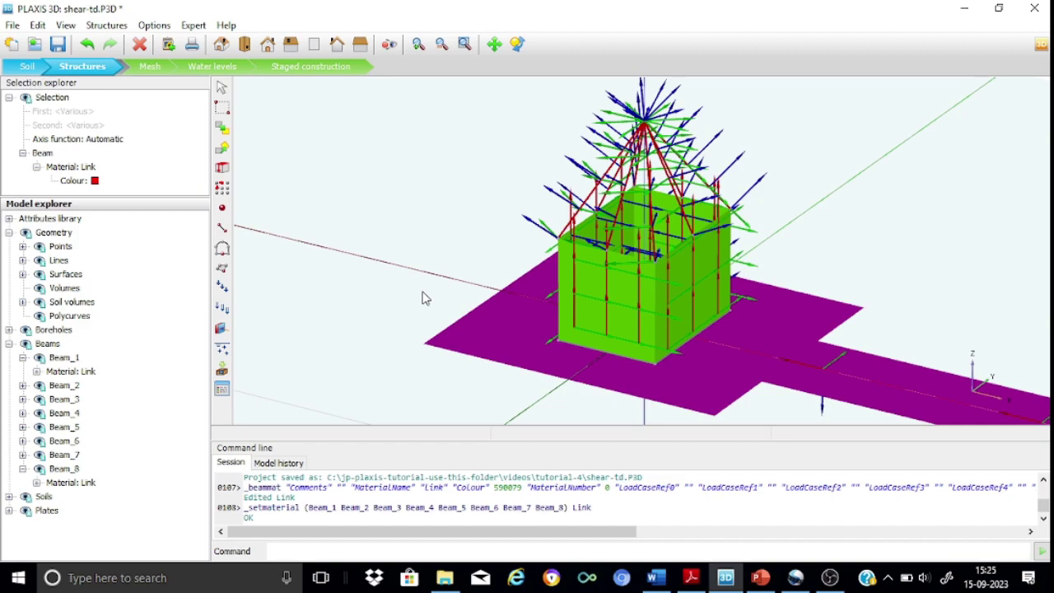
Place a point load freehand beside the walls at about (-7, 12, 0)
left_click(223, 211)
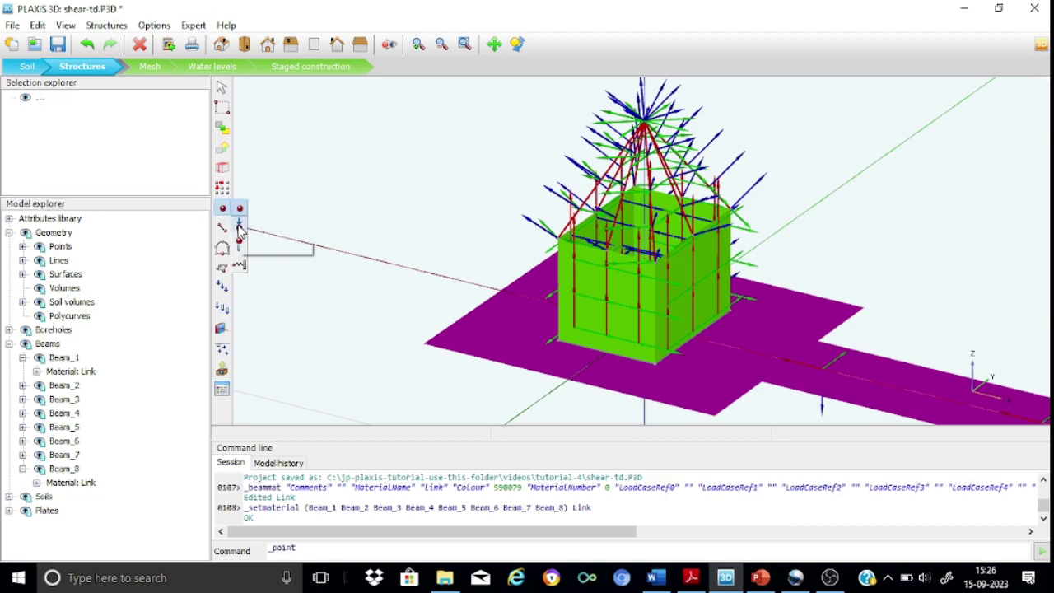
left_click(239, 227)
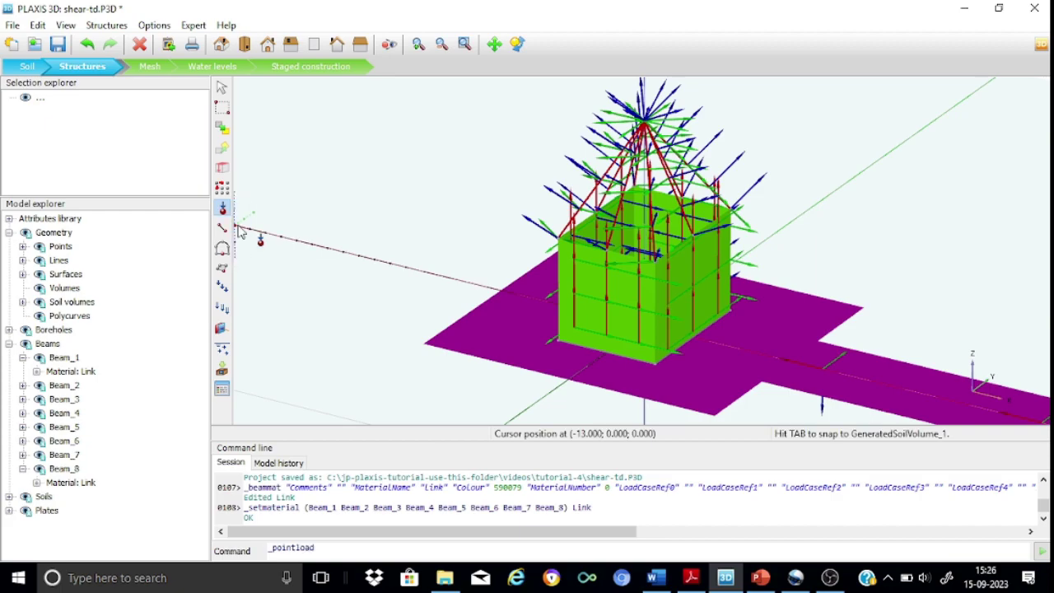
left_click(658, 123)
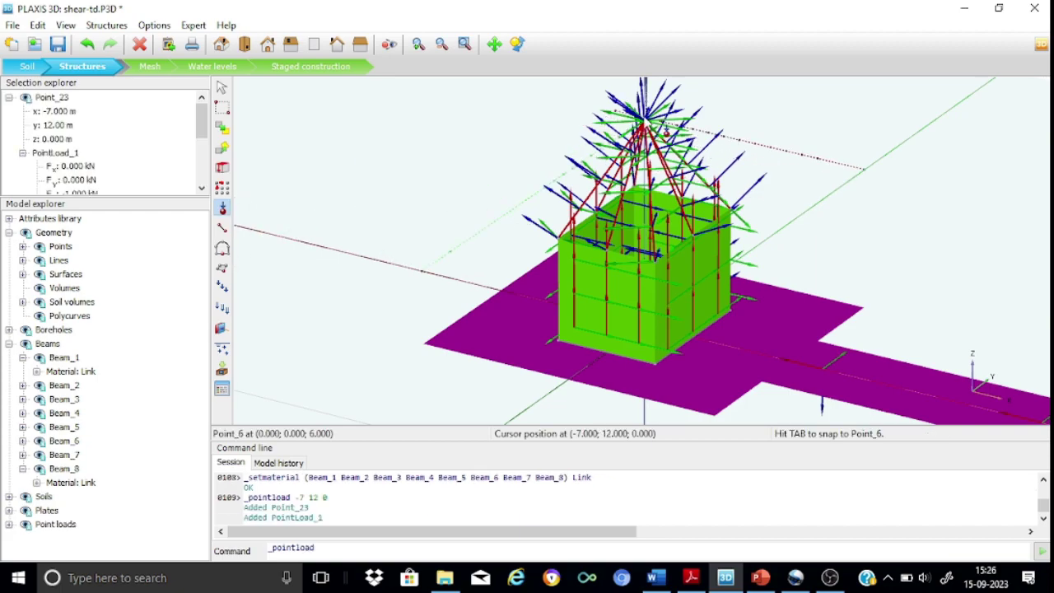
Move the point load to the apex of the inclined link beams by setting its coordinates to x 0, y 0, z 6 m
left_click(64, 113)
type("0")
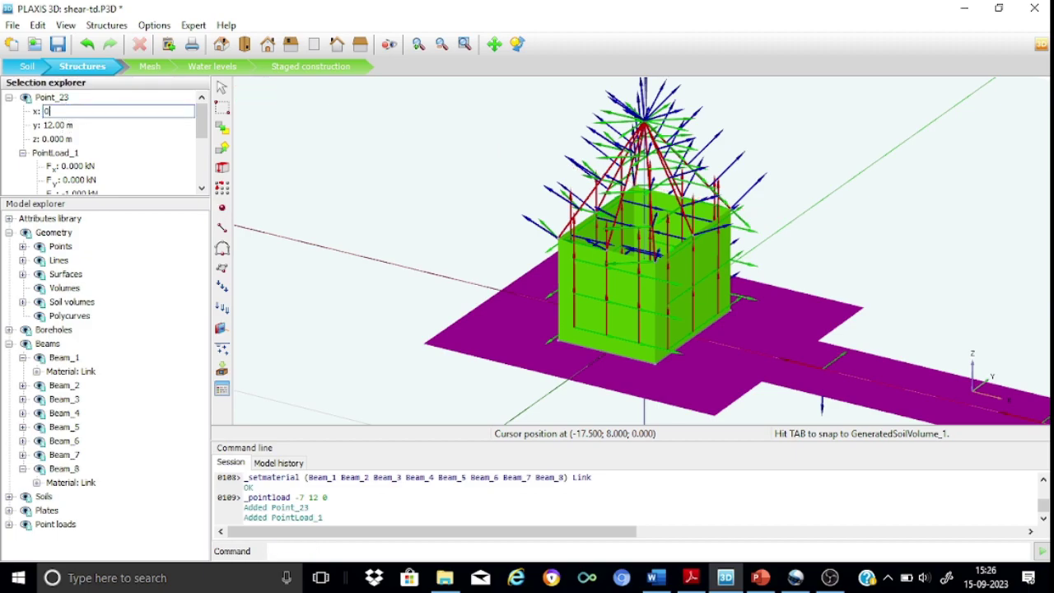
key("Return")
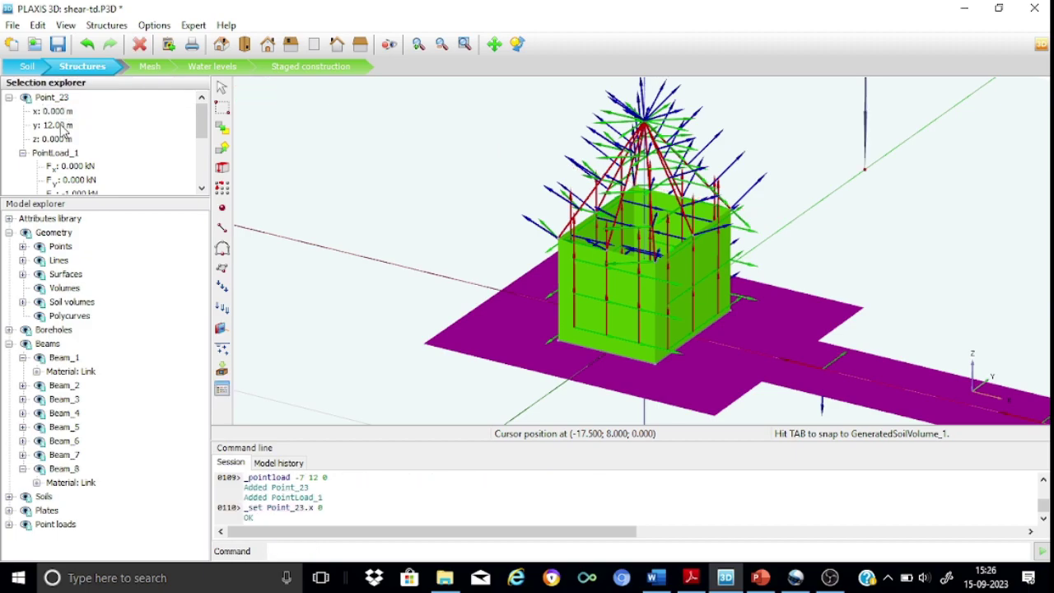
left_click(60, 125)
type("0")
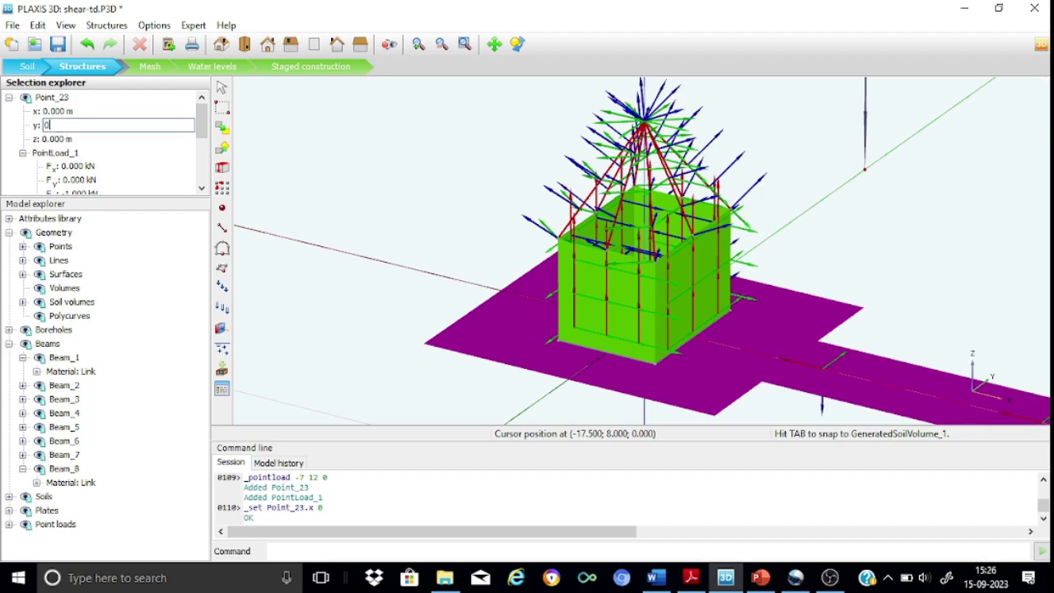
key("Return")
left_click(58, 139)
type("6")
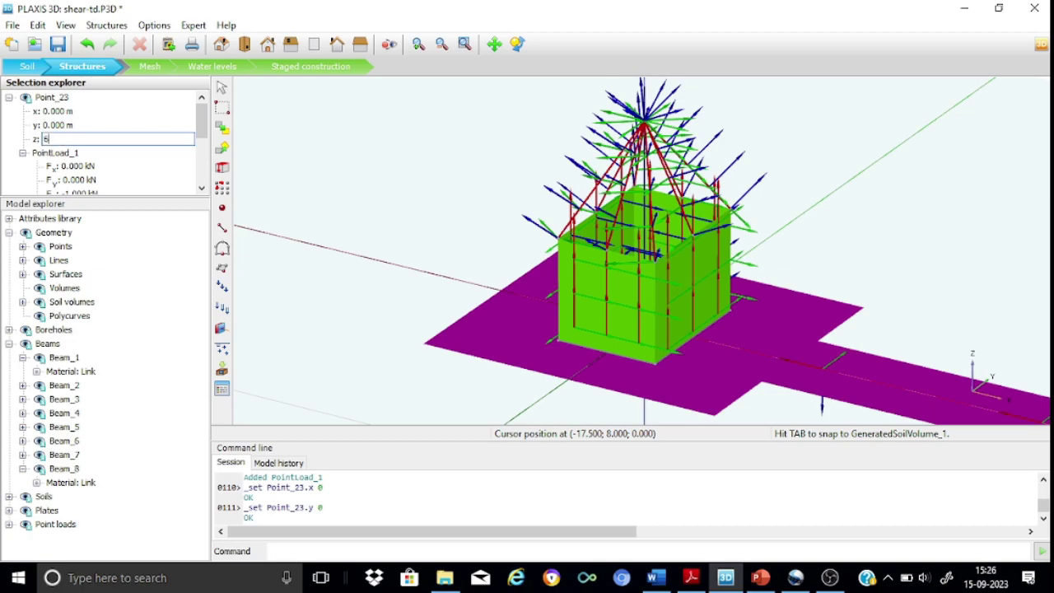
key("Return")
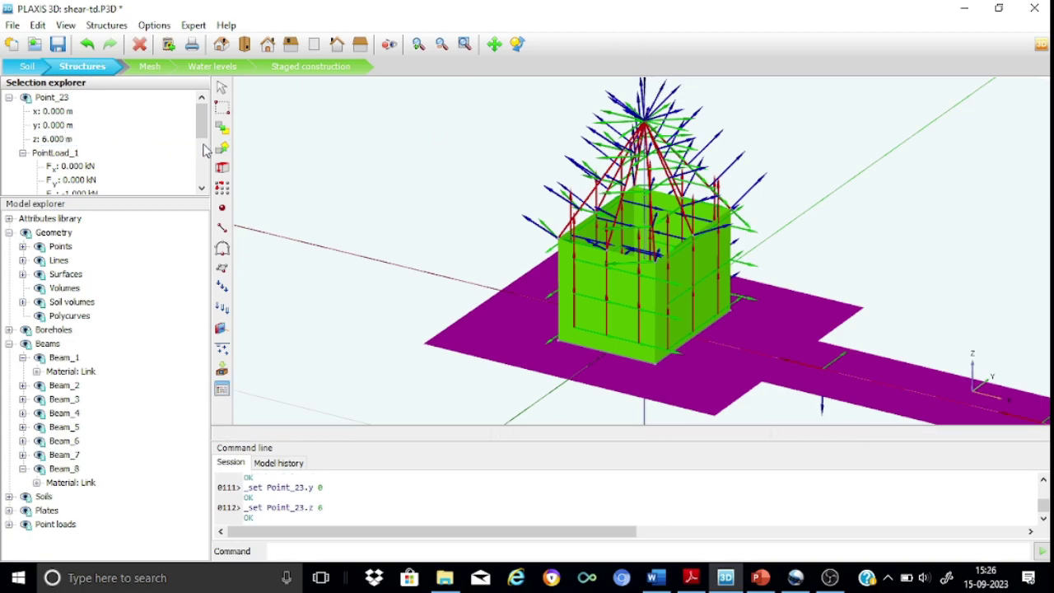
left_click_drag(203, 130, 203, 142)
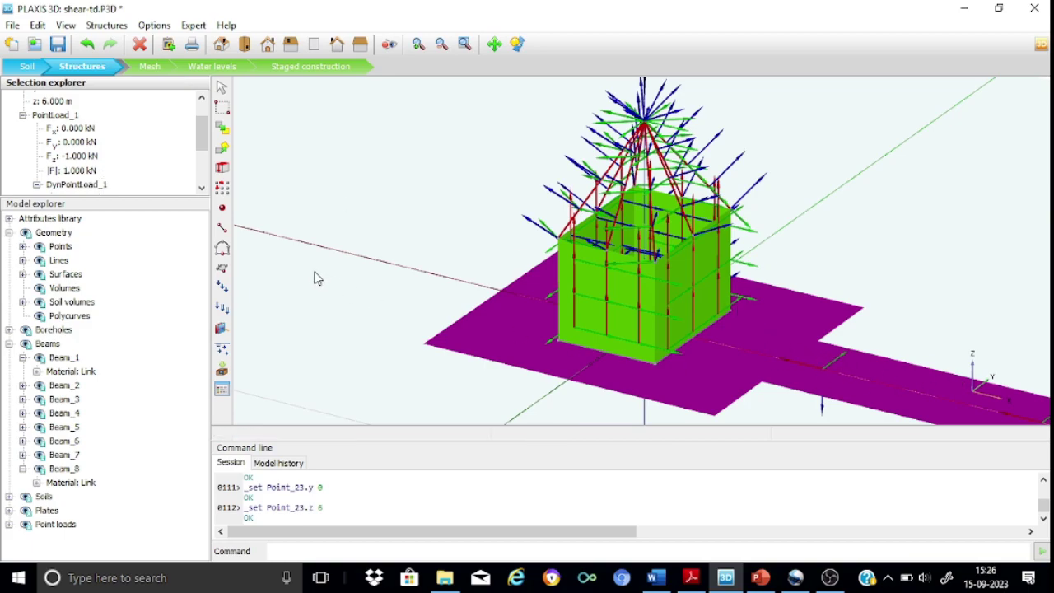
Place a second point load on the base plate at about (5.5, 0, 0) and set its x coordinate to 6.5 m
left_click(224, 211)
left_click(240, 227)
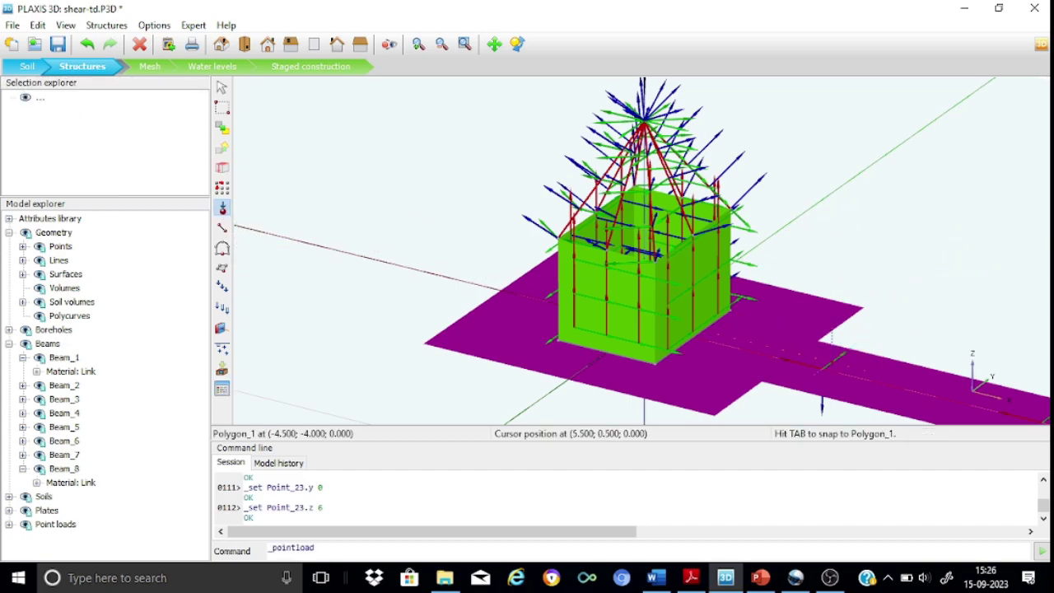
left_click(825, 363)
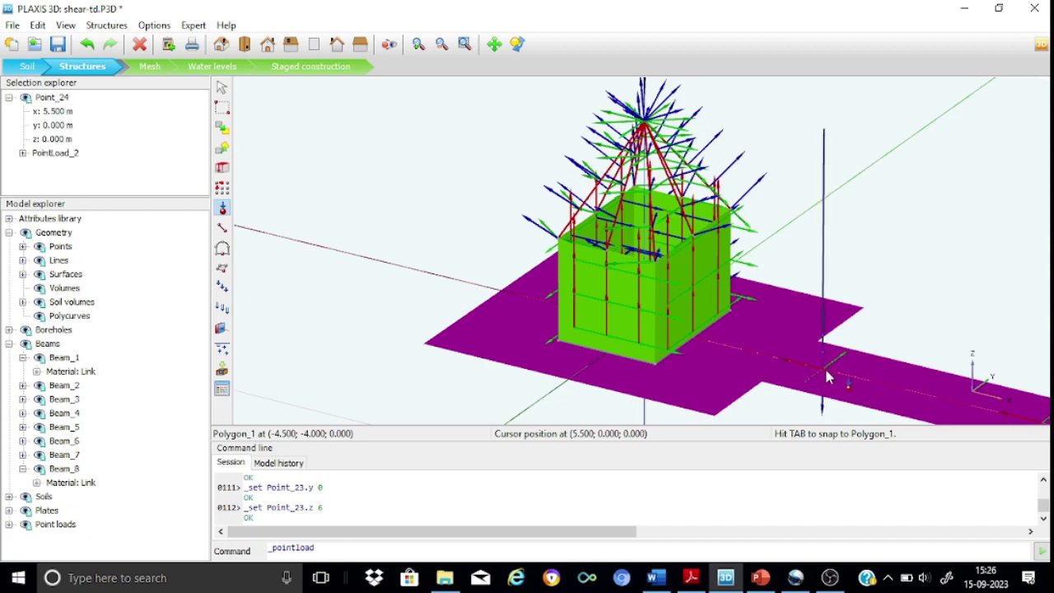
left_click(57, 112)
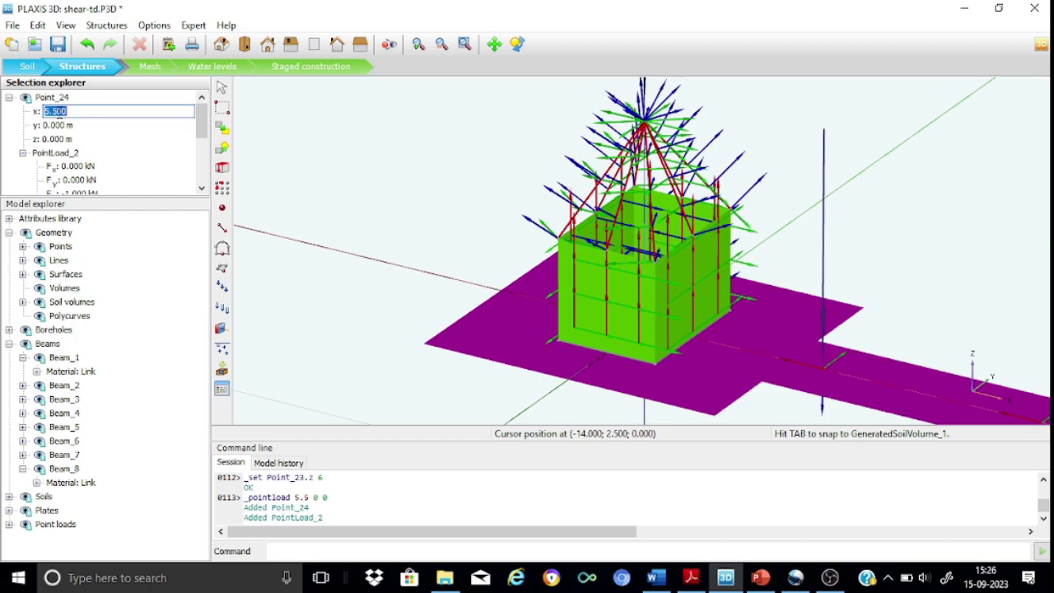
type("6.5")
key("Return")
left_click(56, 138)
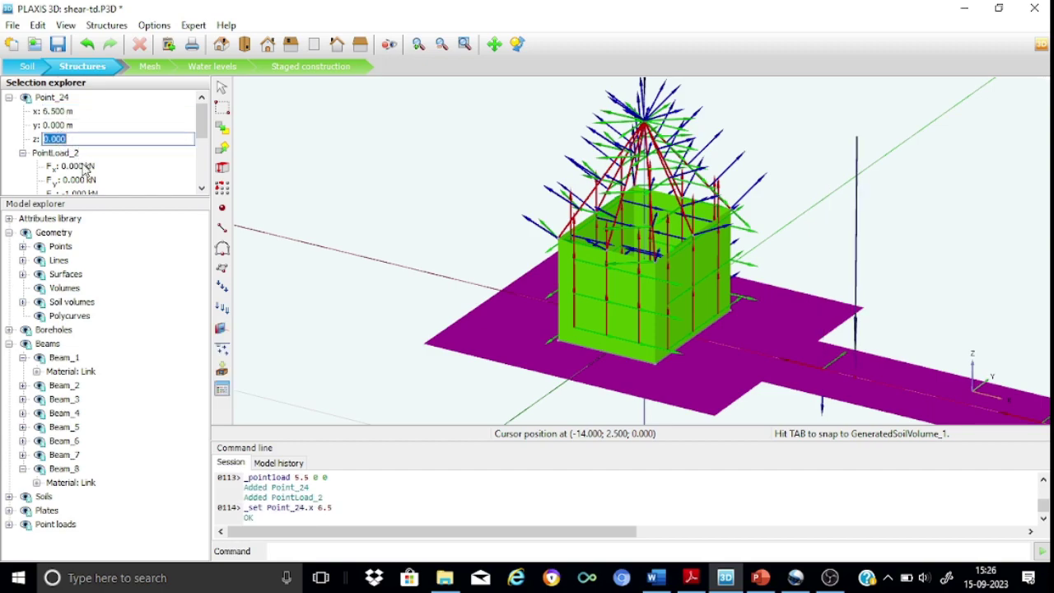
key("Return")
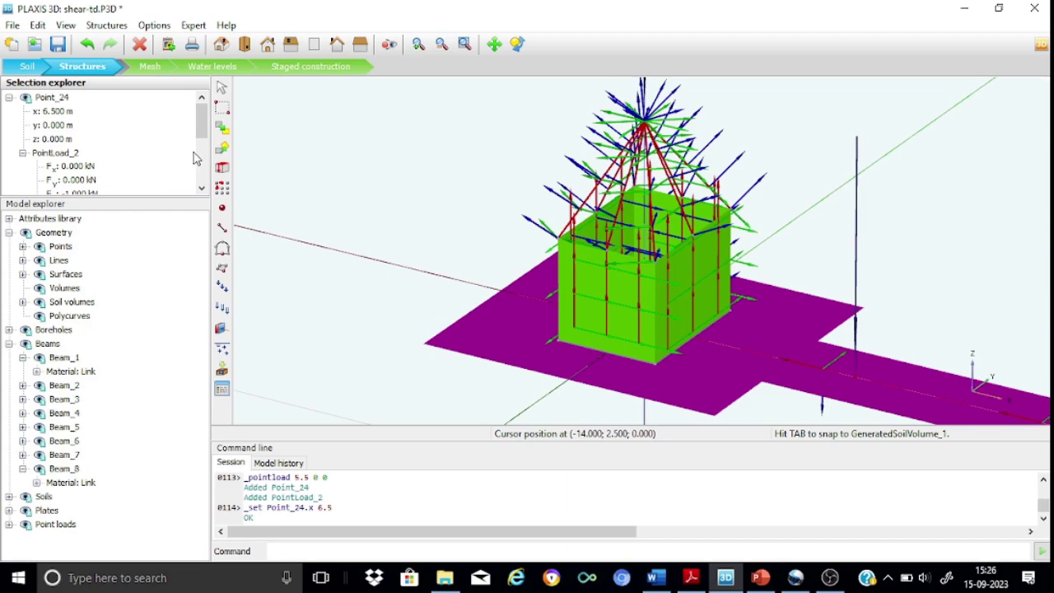
left_click_drag(204, 132, 203, 140)
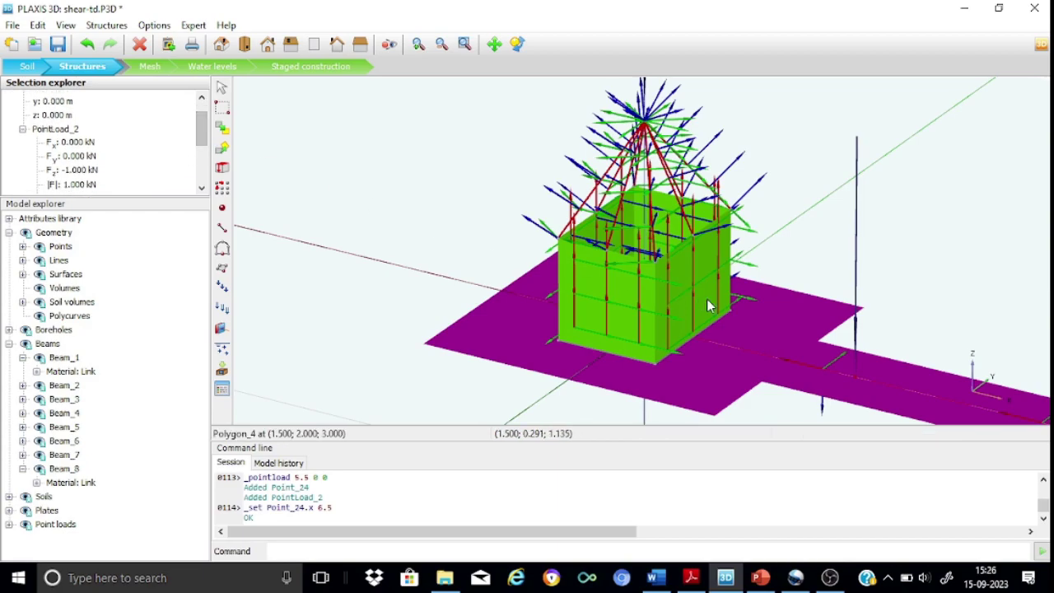
Place a third point load near the far end of the plate's narrow strip at about (11, 0, 0) and set its x coordinate to 13.5 m
left_click(494, 45)
left_click_drag(513, 170, 357, 122)
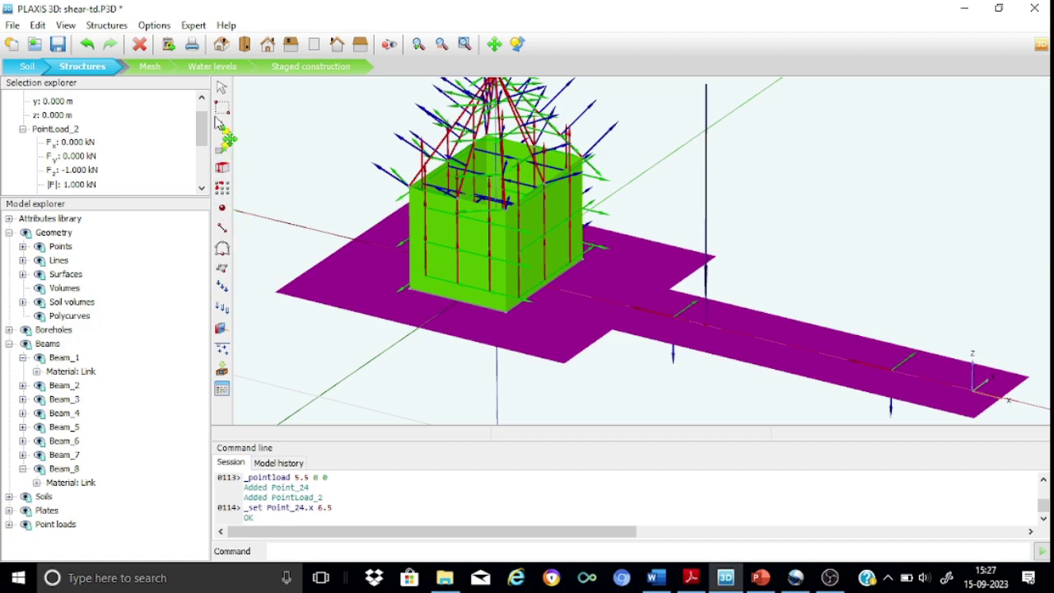
left_click(222, 209)
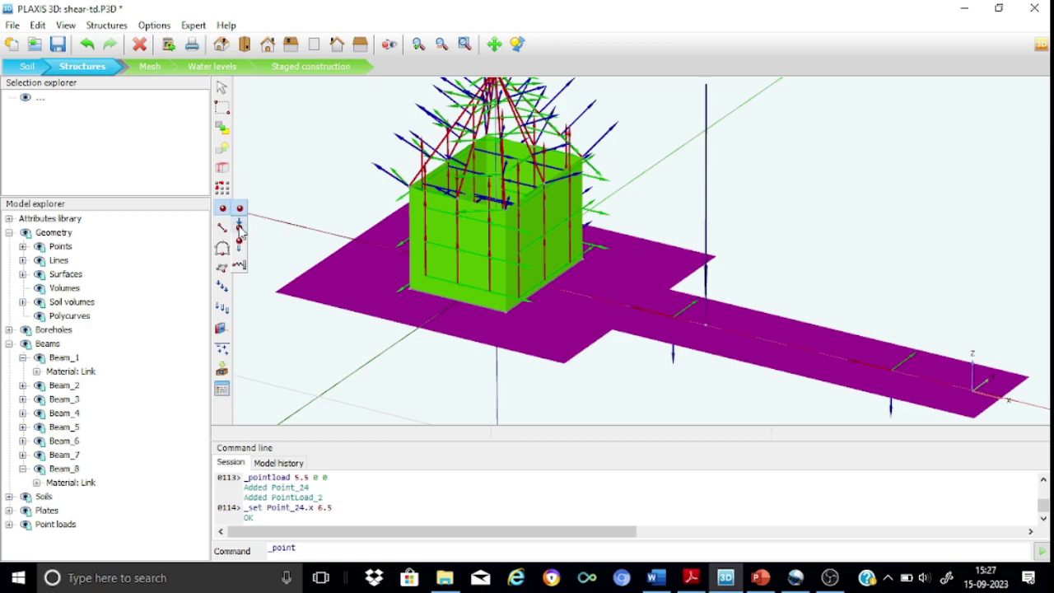
left_click(240, 225)
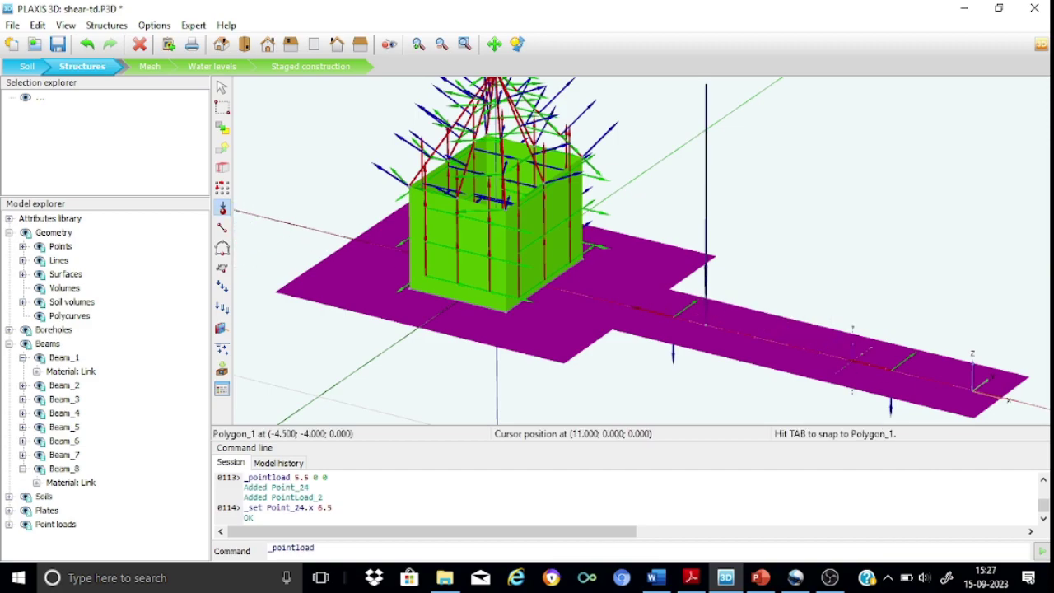
left_click(856, 360)
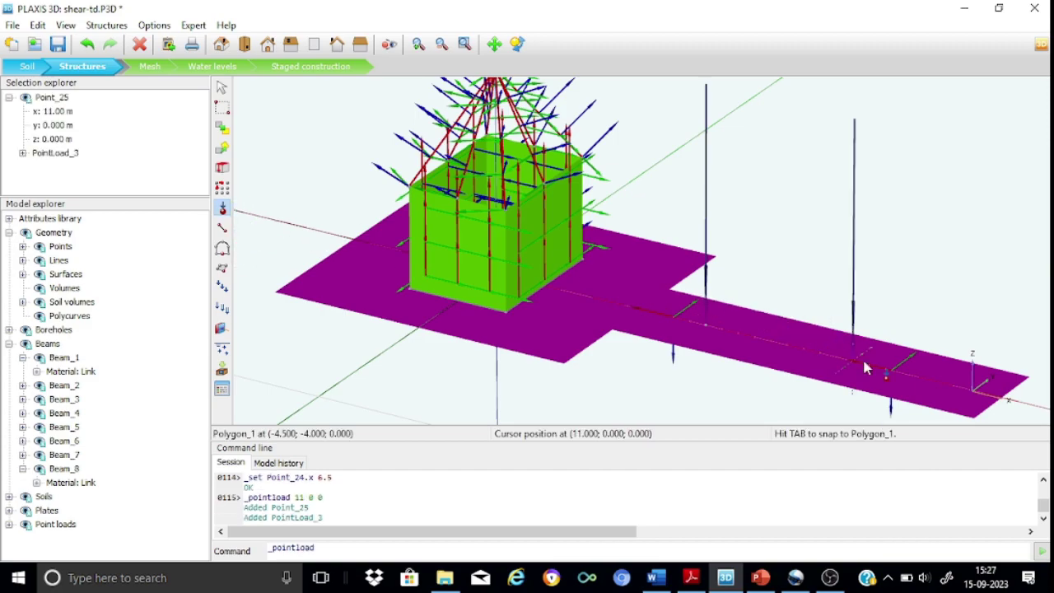
left_click(55, 111)
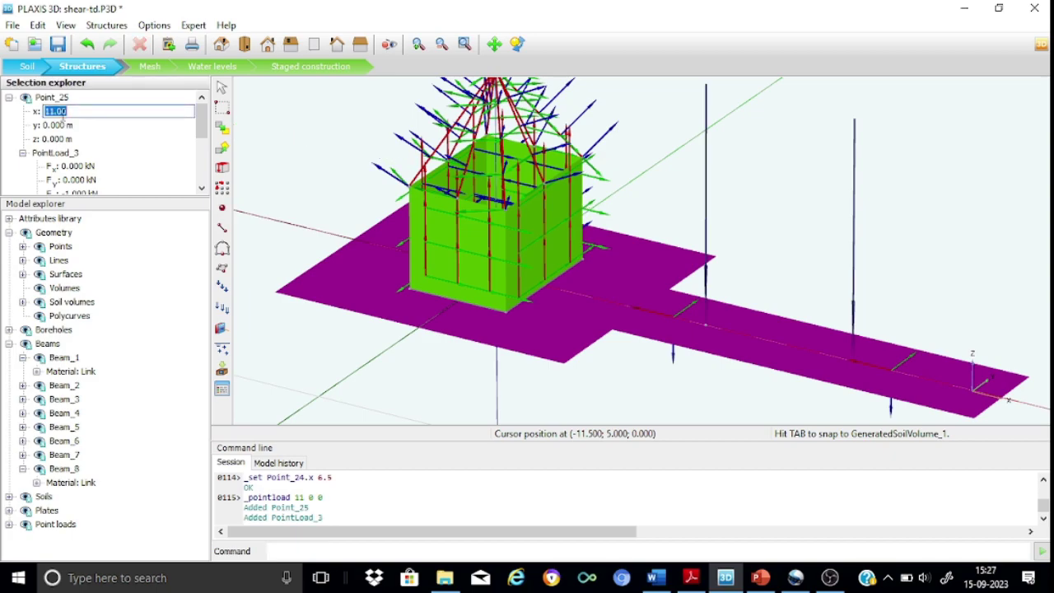
type("13.5")
left_click(54, 140)
left_click(54, 140)
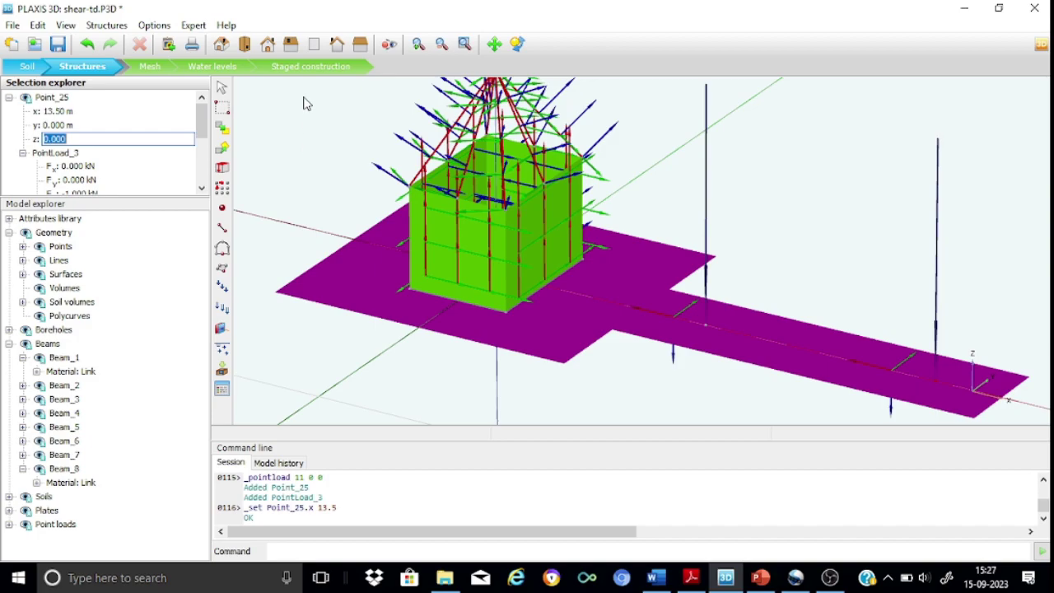
key("Return")
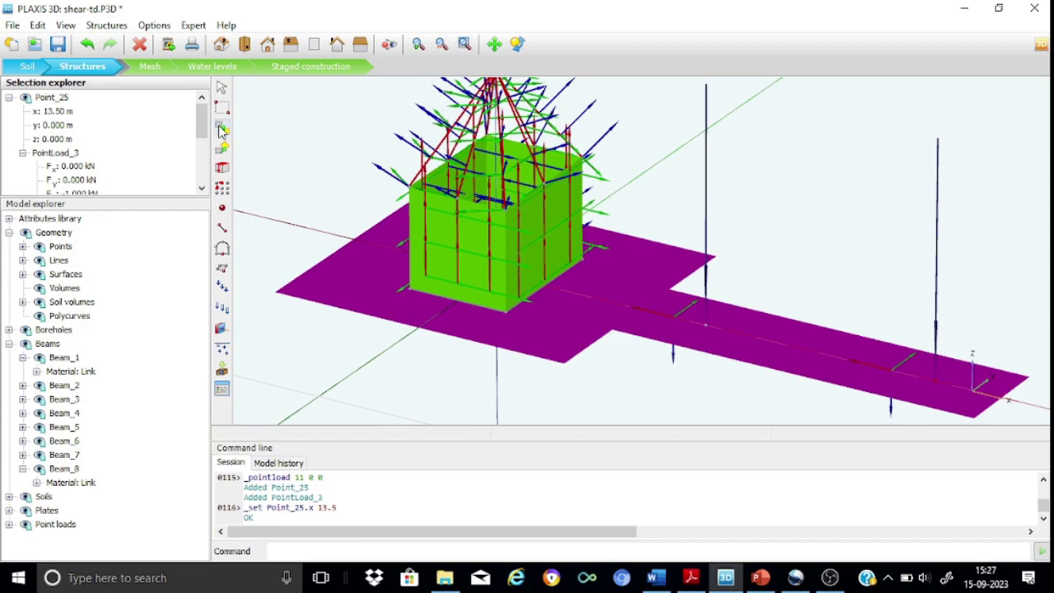
Switch to the Mesh mode and hide the soil volumes so the plates and beams stand free
left_click(151, 68)
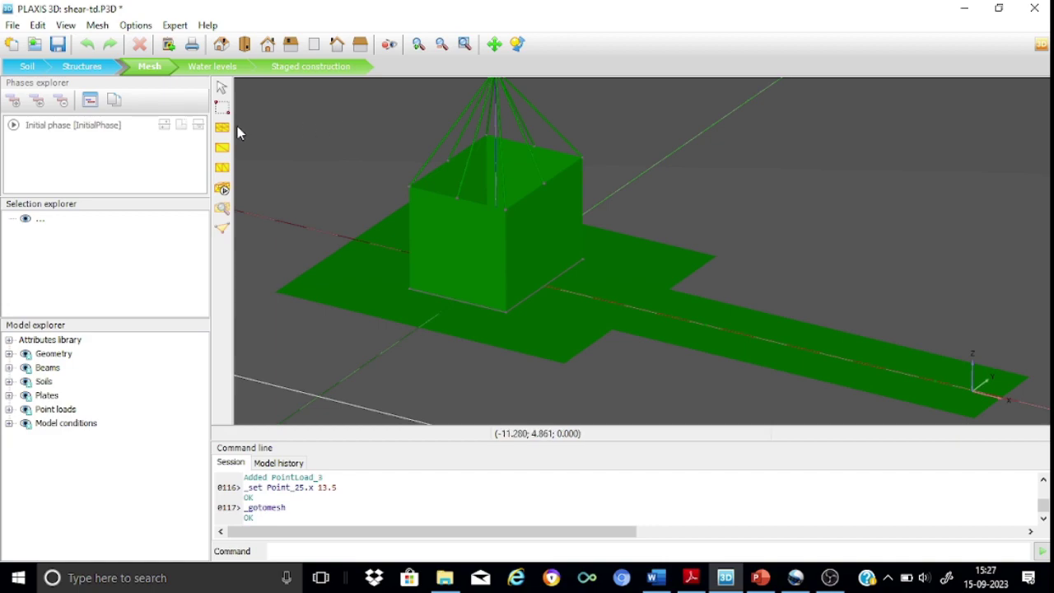
left_click(9, 354)
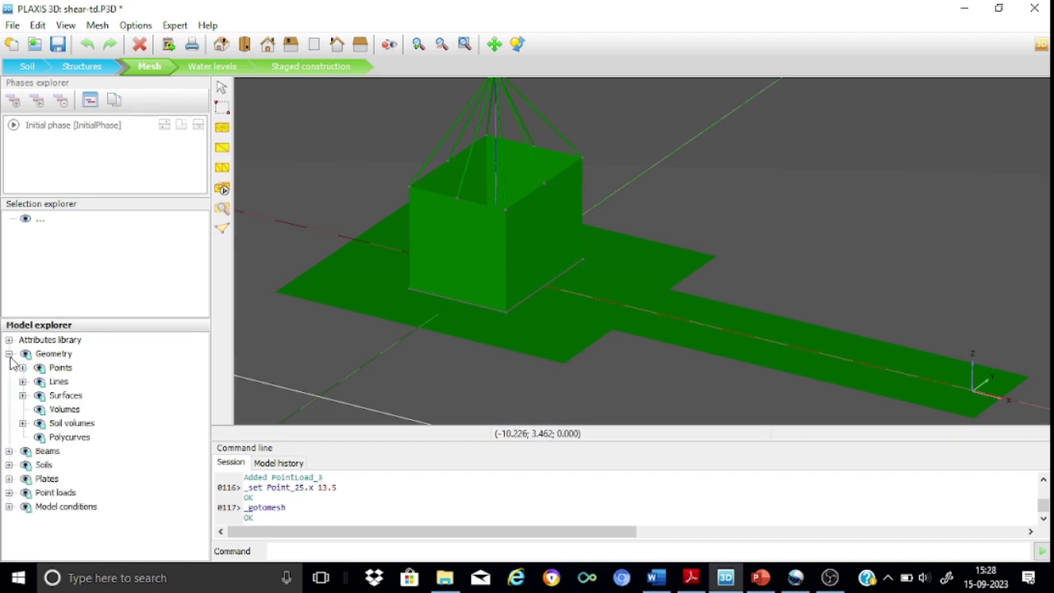
left_click(40, 423)
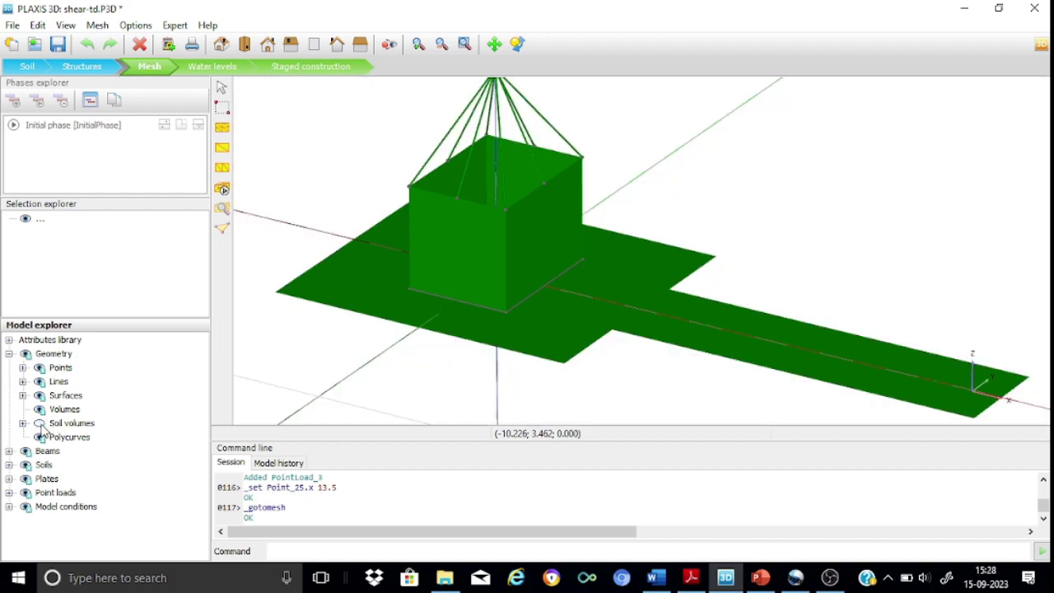
Refine the mesh of the horizontal base plate three times, down to a fineness factor of 0.1768
left_click(656, 273)
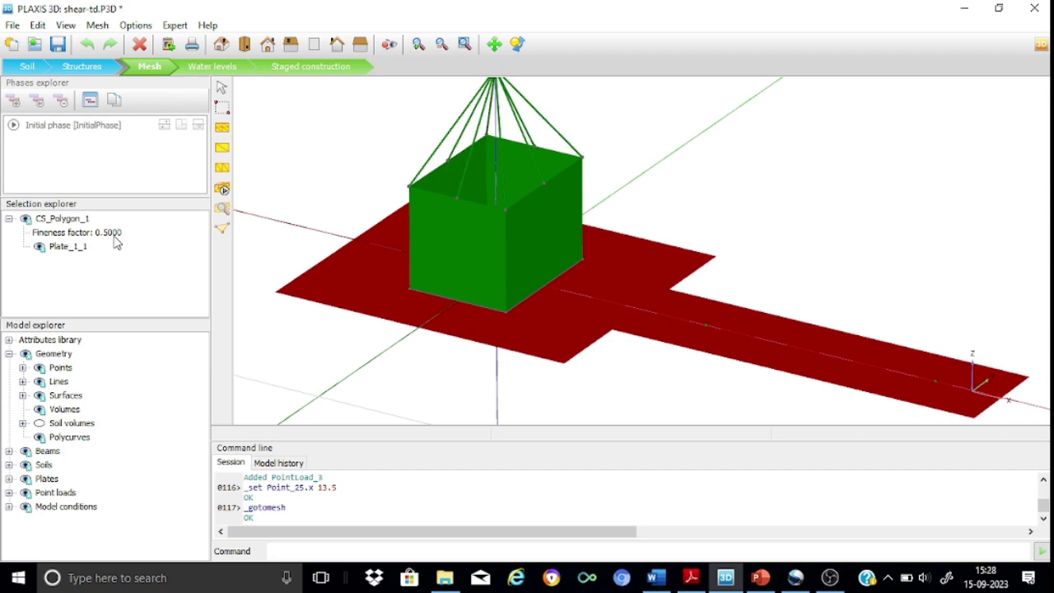
left_click(223, 130)
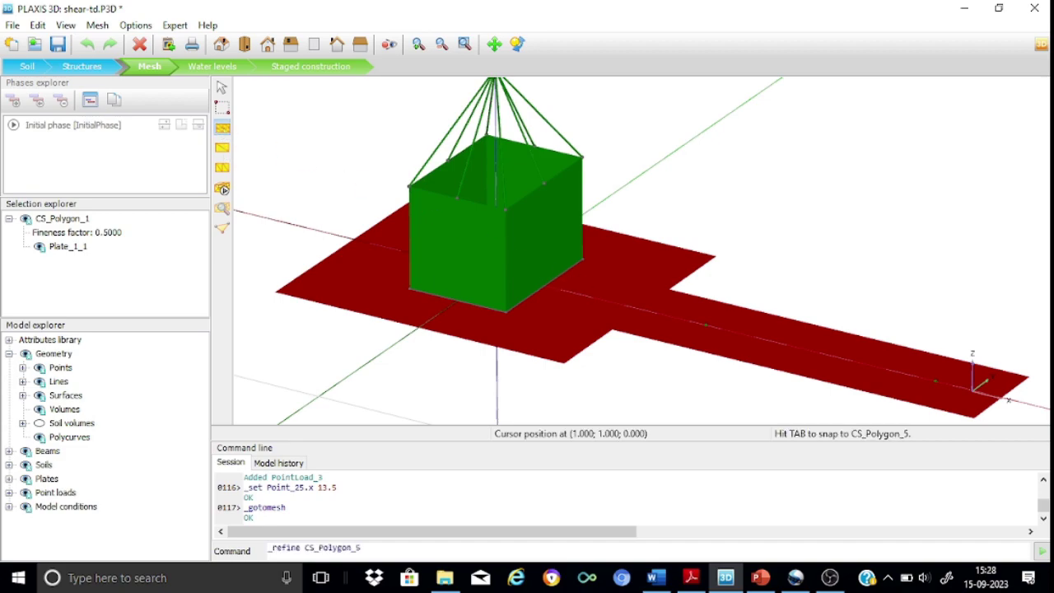
left_click(574, 330)
left_click(574, 330)
left_click(574, 330)
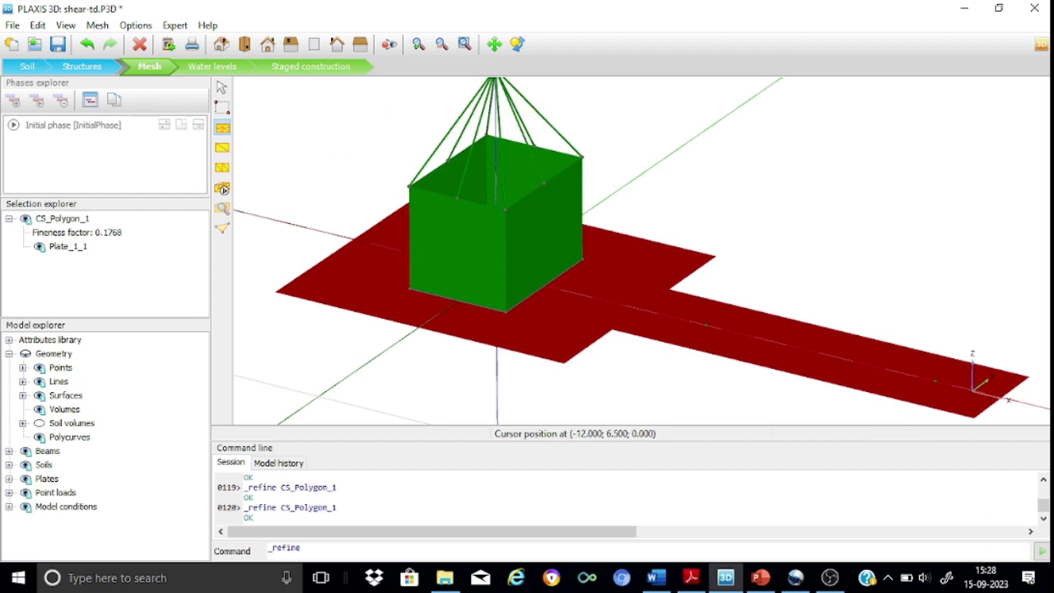
left_click(222, 88)
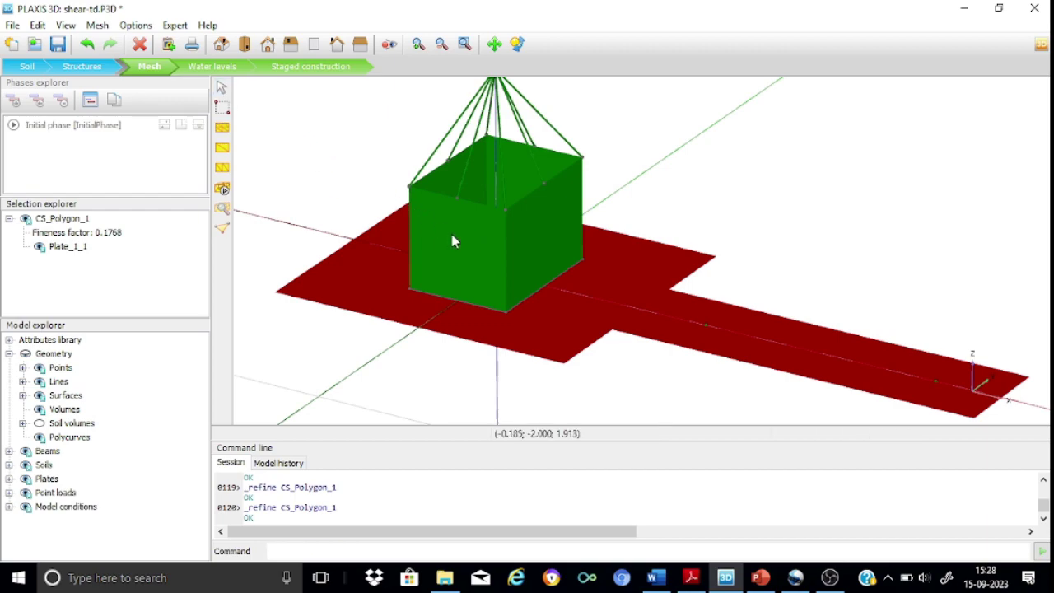
Refine the mesh of the front wall at y = -2 m twice, down to a fineness factor of 0.25
left_click(452, 241)
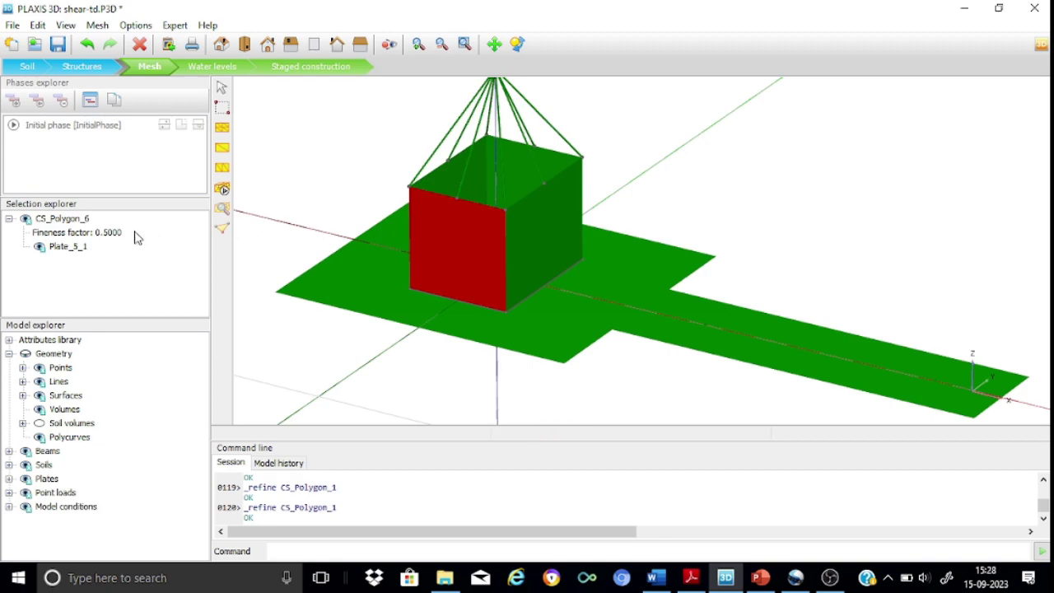
left_click(223, 128)
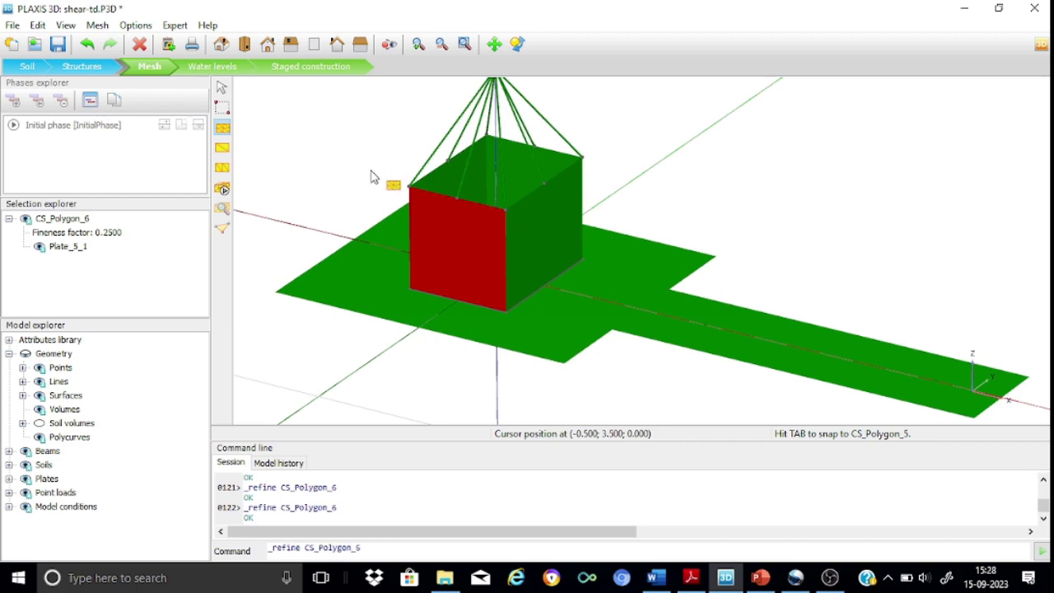
key("Escape")
key("Escape")
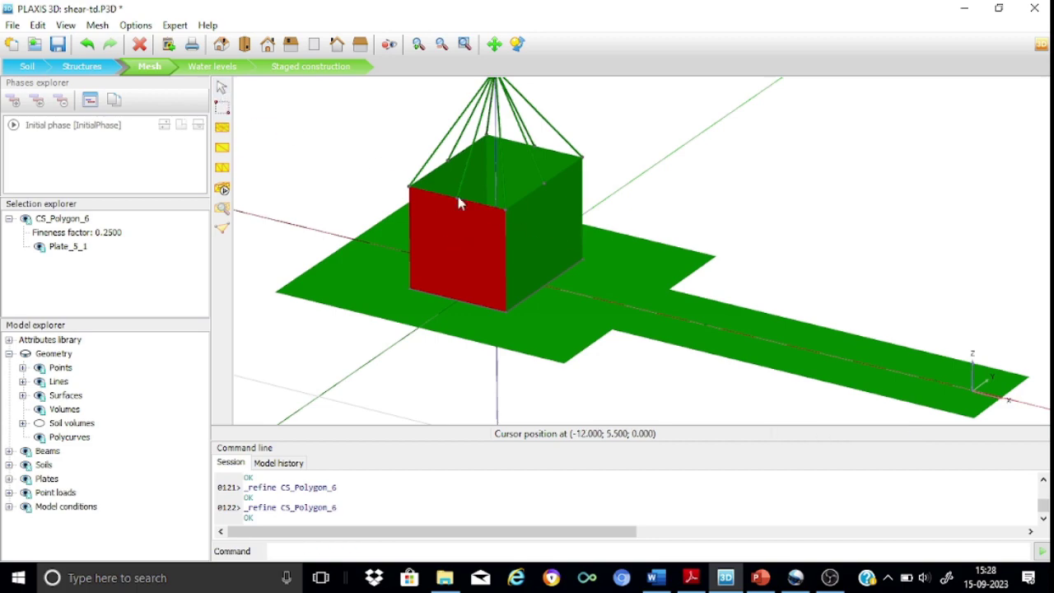
Refine the mesh of the side wall at x = 1.5 m twice
left_click(538, 230)
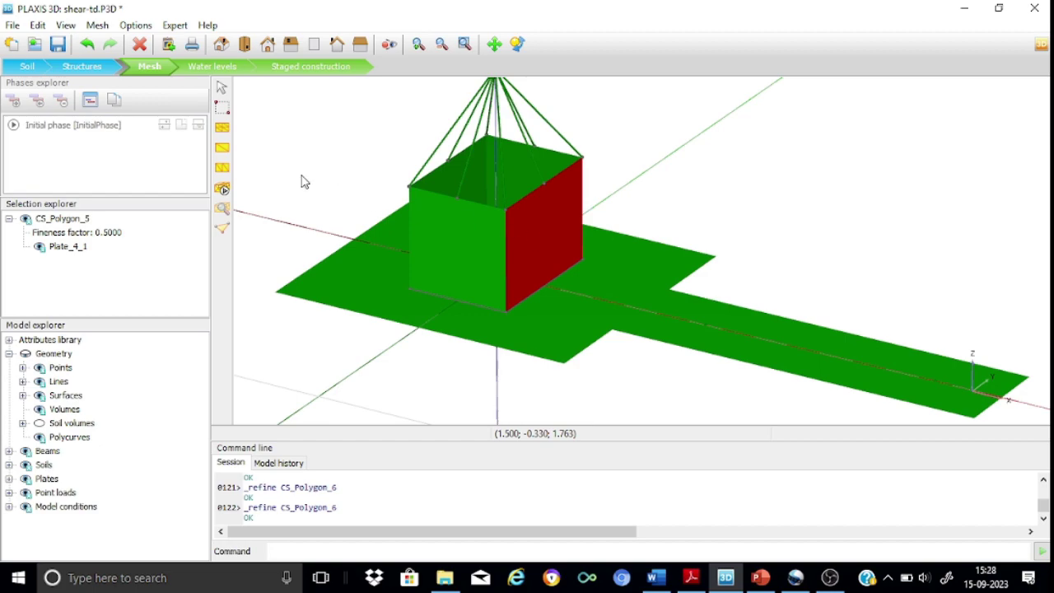
left_click(222, 129)
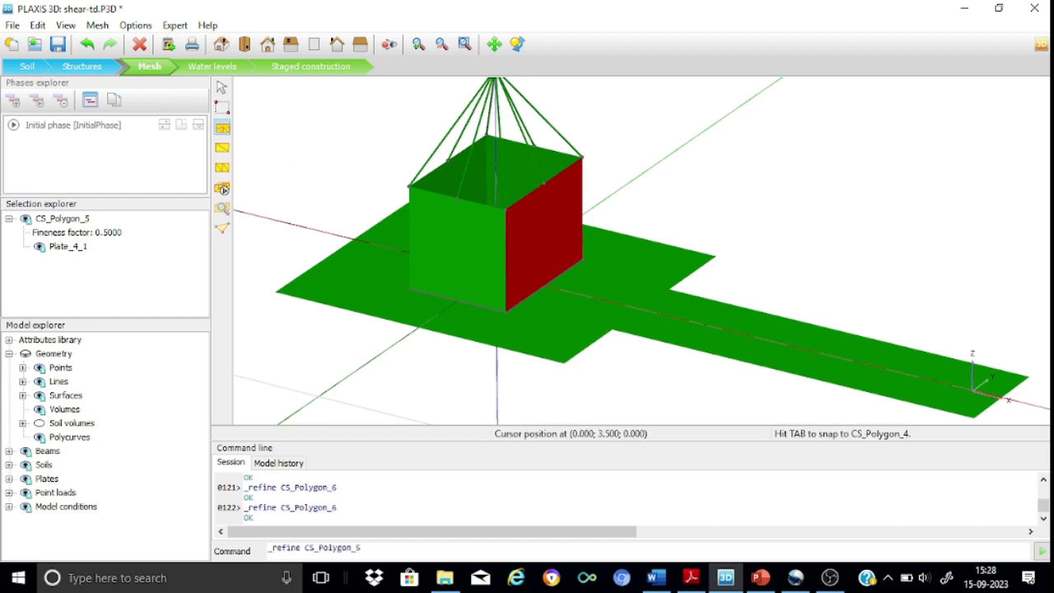
left_click(555, 238)
left_click(221, 88)
Refine the mesh of the rear wall to a fineness factor of 0.25 and refine the side wall at x = -1.5 m once
left_click(522, 167)
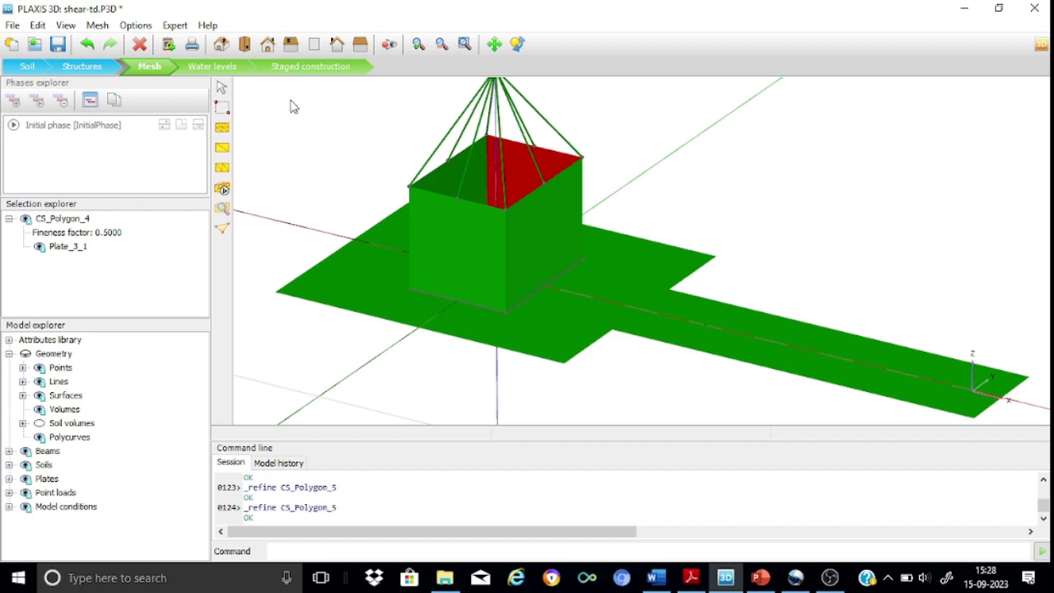
left_click(221, 128)
left_click(522, 163)
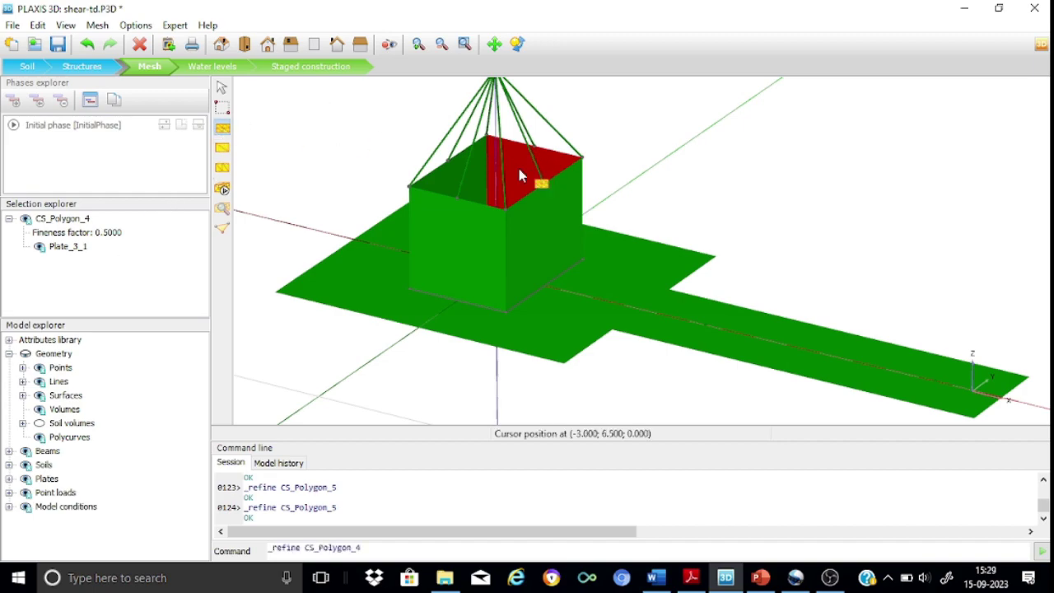
left_click(222, 88)
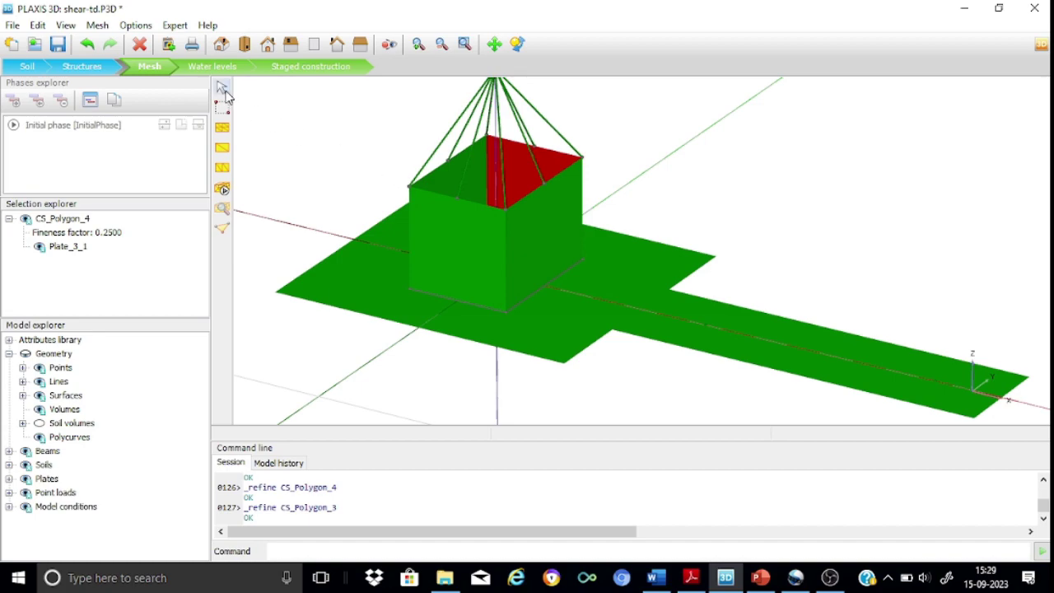
left_click(487, 174)
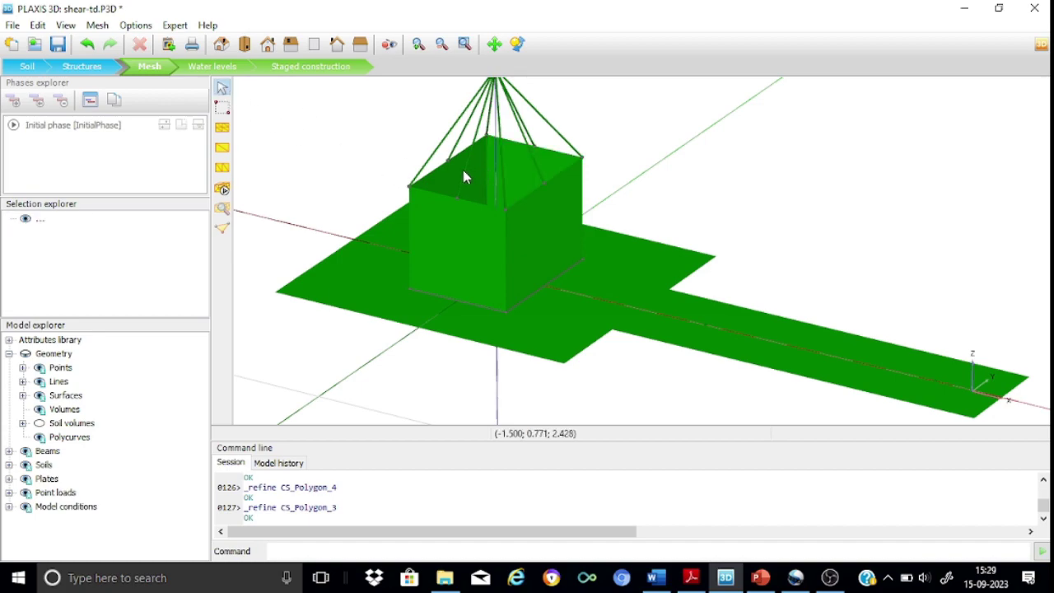
Refine the side wall at x = -1.5 m to a fineness factor of 0.25 and generate the mesh with Medium element distribution
left_click(462, 170)
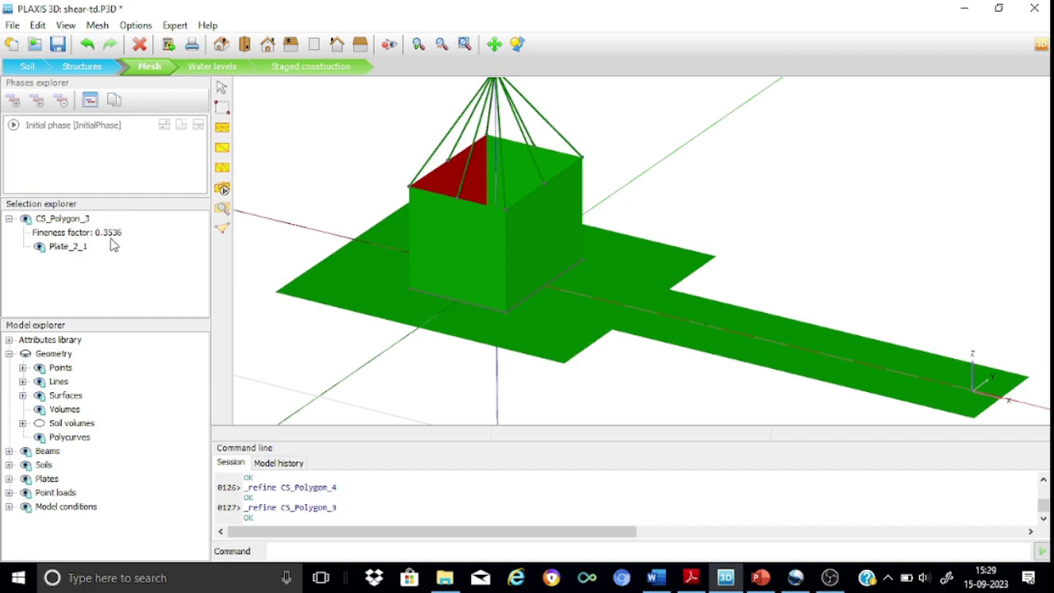
left_click(222, 130)
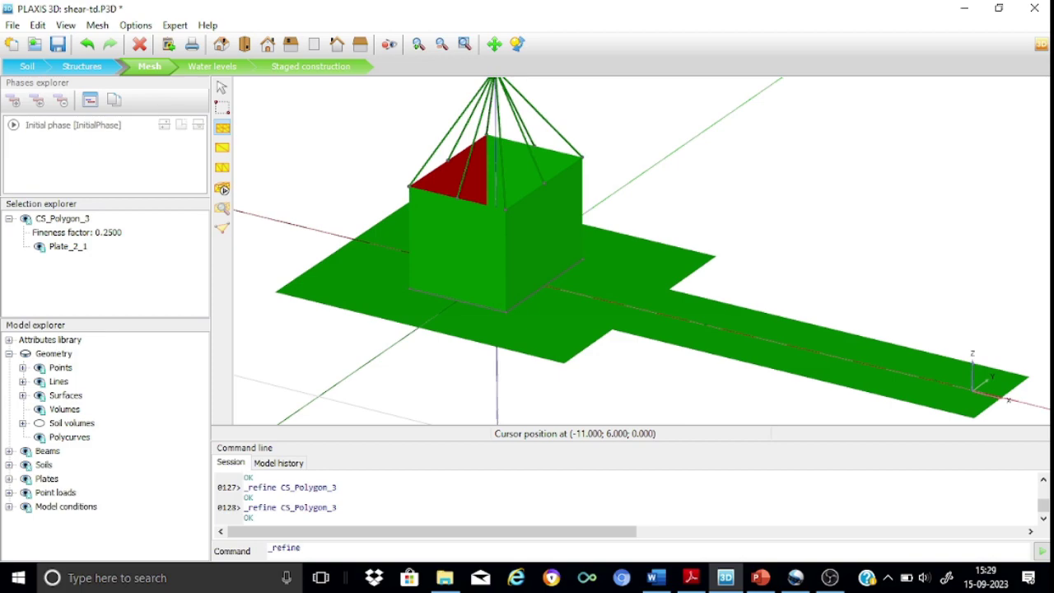
left_click(220, 88)
left_click(222, 190)
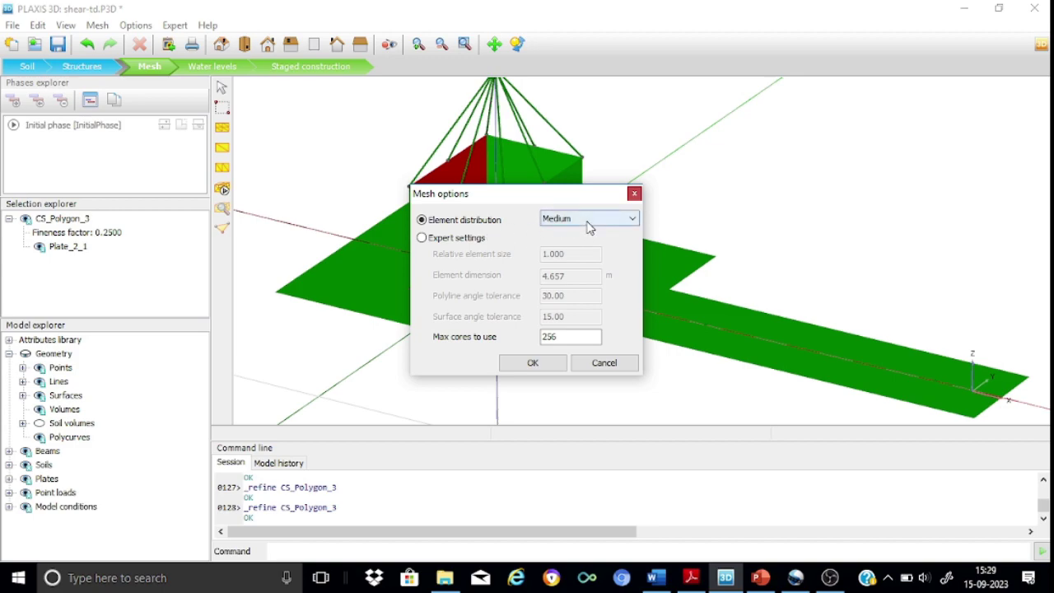
left_click(550, 368)
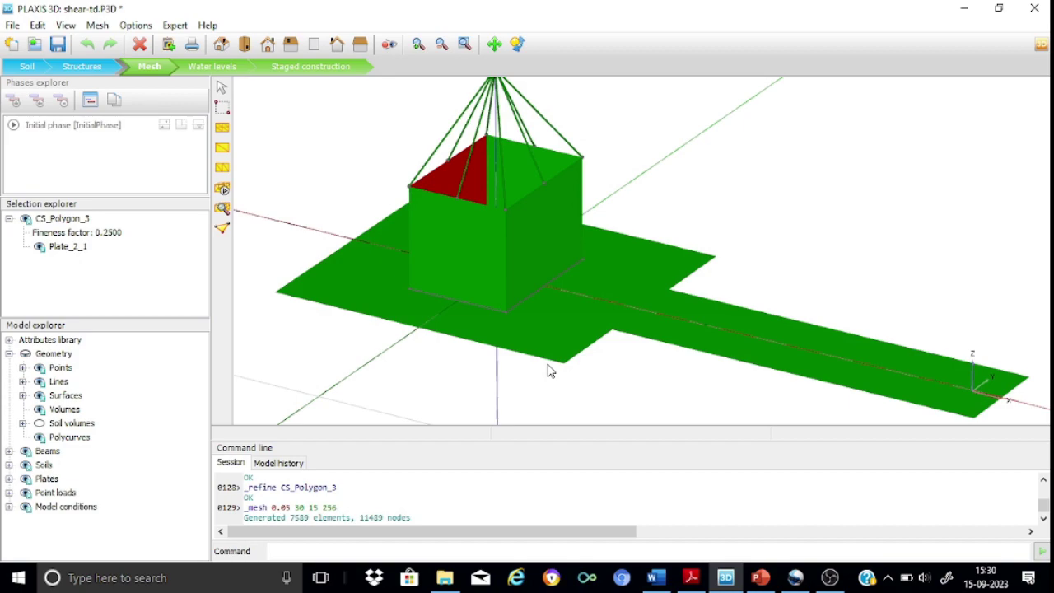
View the generated mesh in the output program, examine it closely around the foundation plate and walls, and close the output
left_click(222, 209)
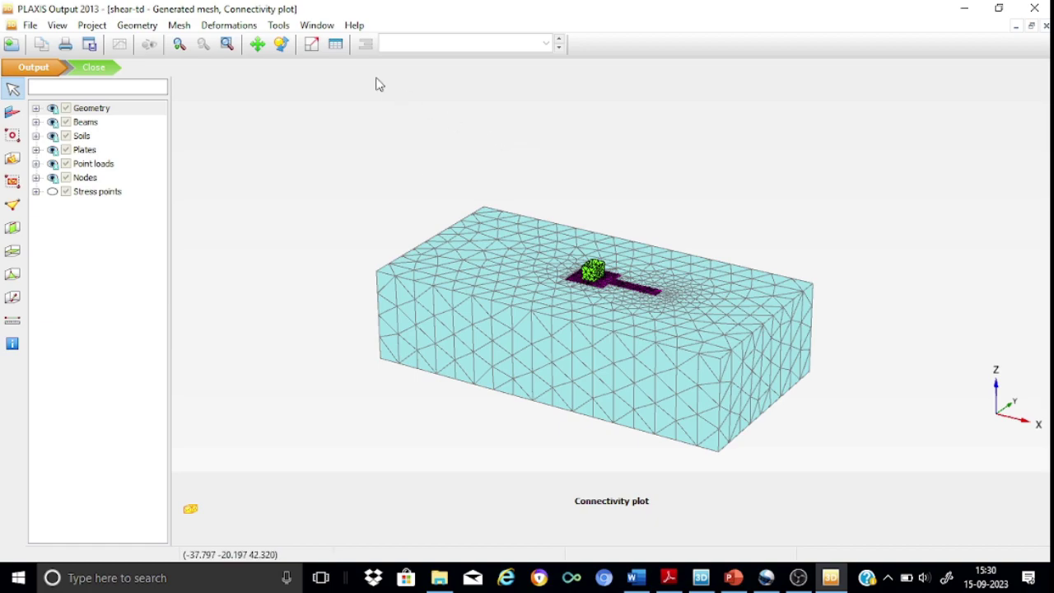
left_click(180, 44)
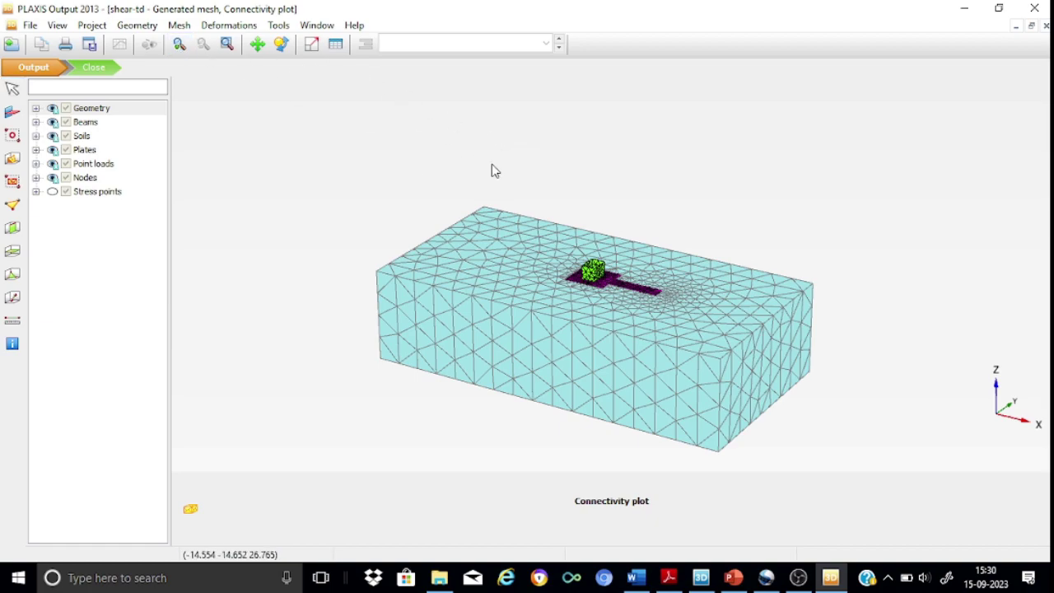
left_click_drag(537, 237, 735, 343)
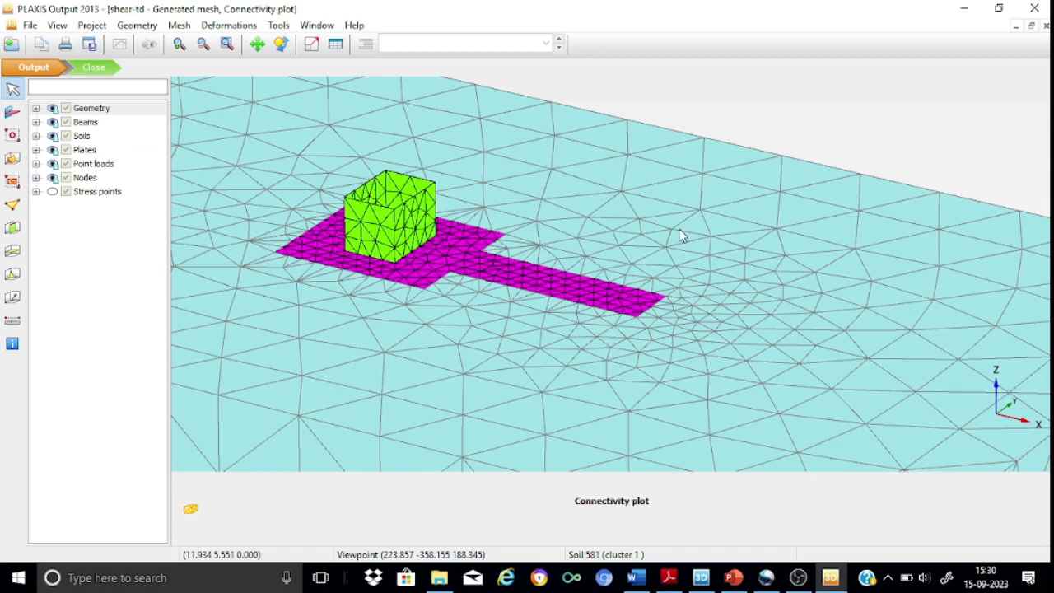
left_click(1034, 9)
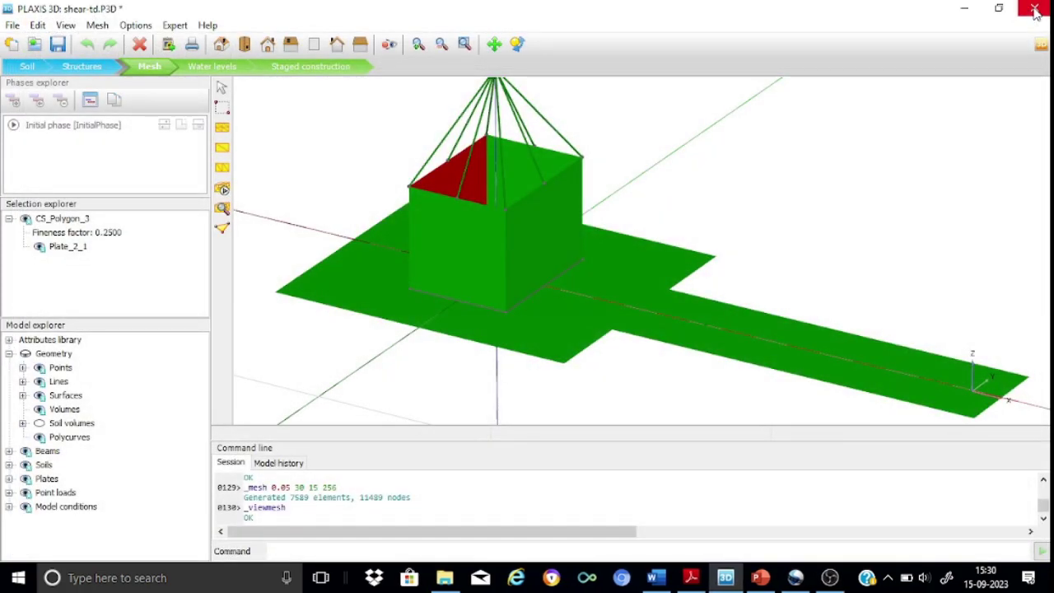